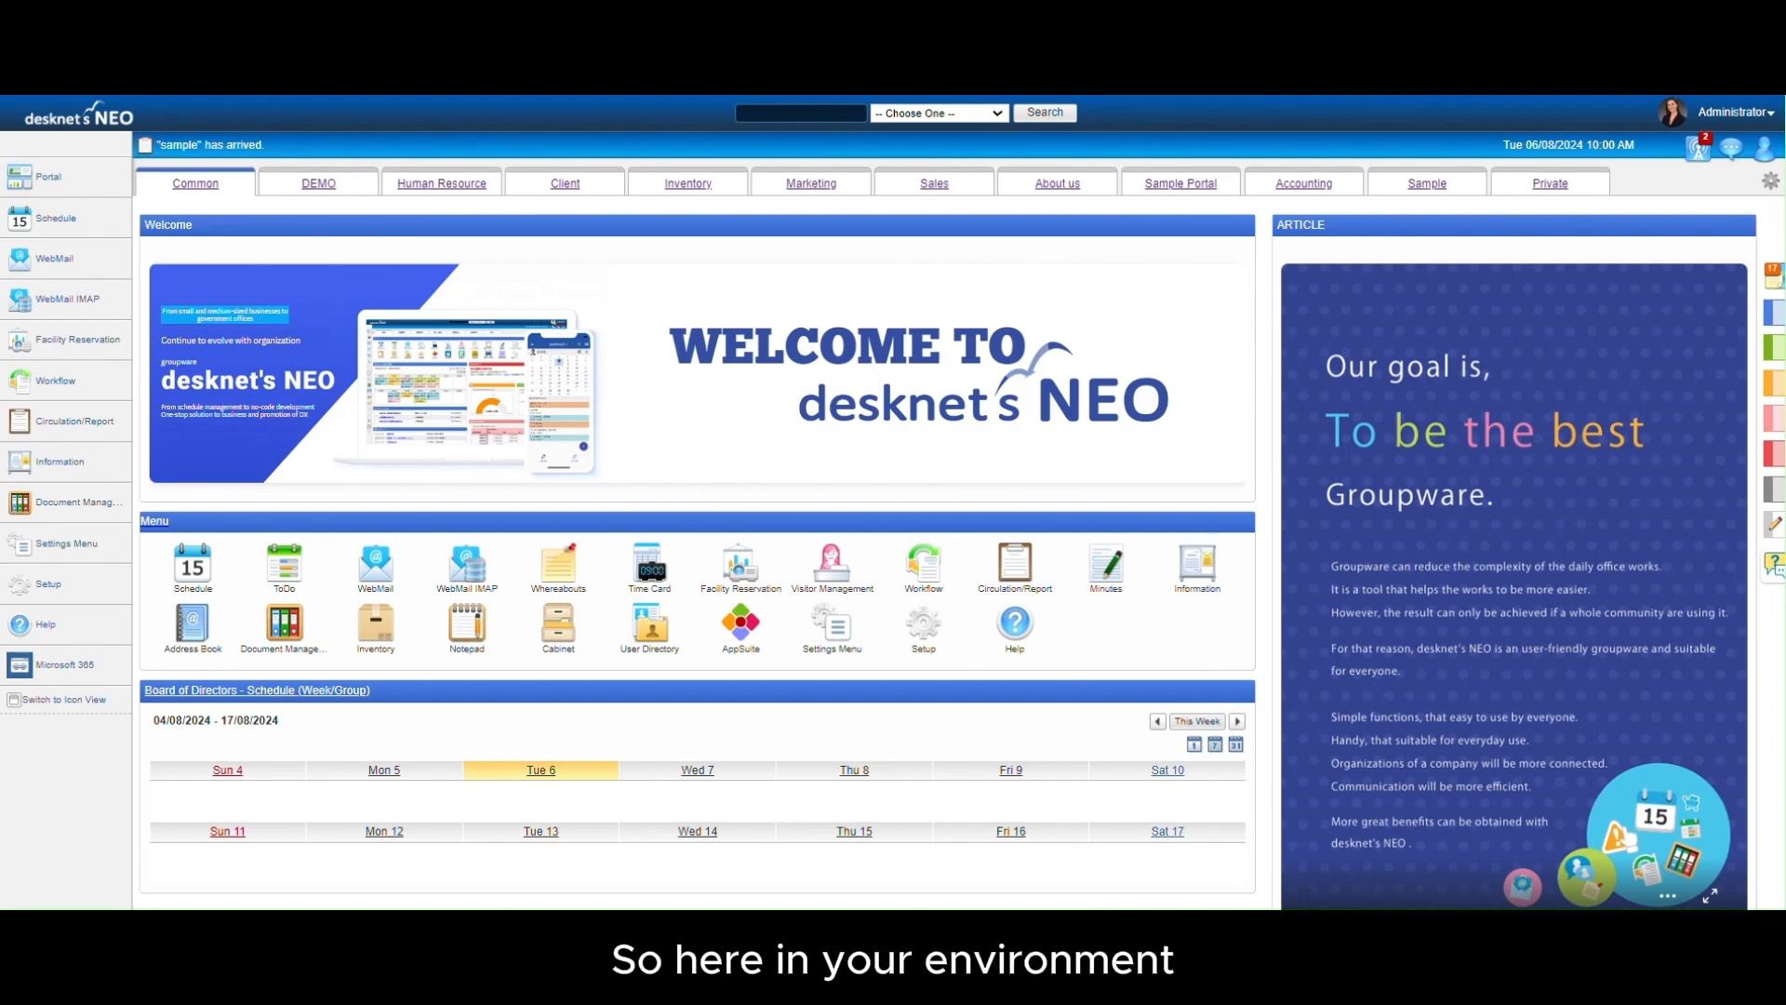
Step: Open the Expenses Claim form from the DEMO category in Workflow's application form settings
click(910, 597)
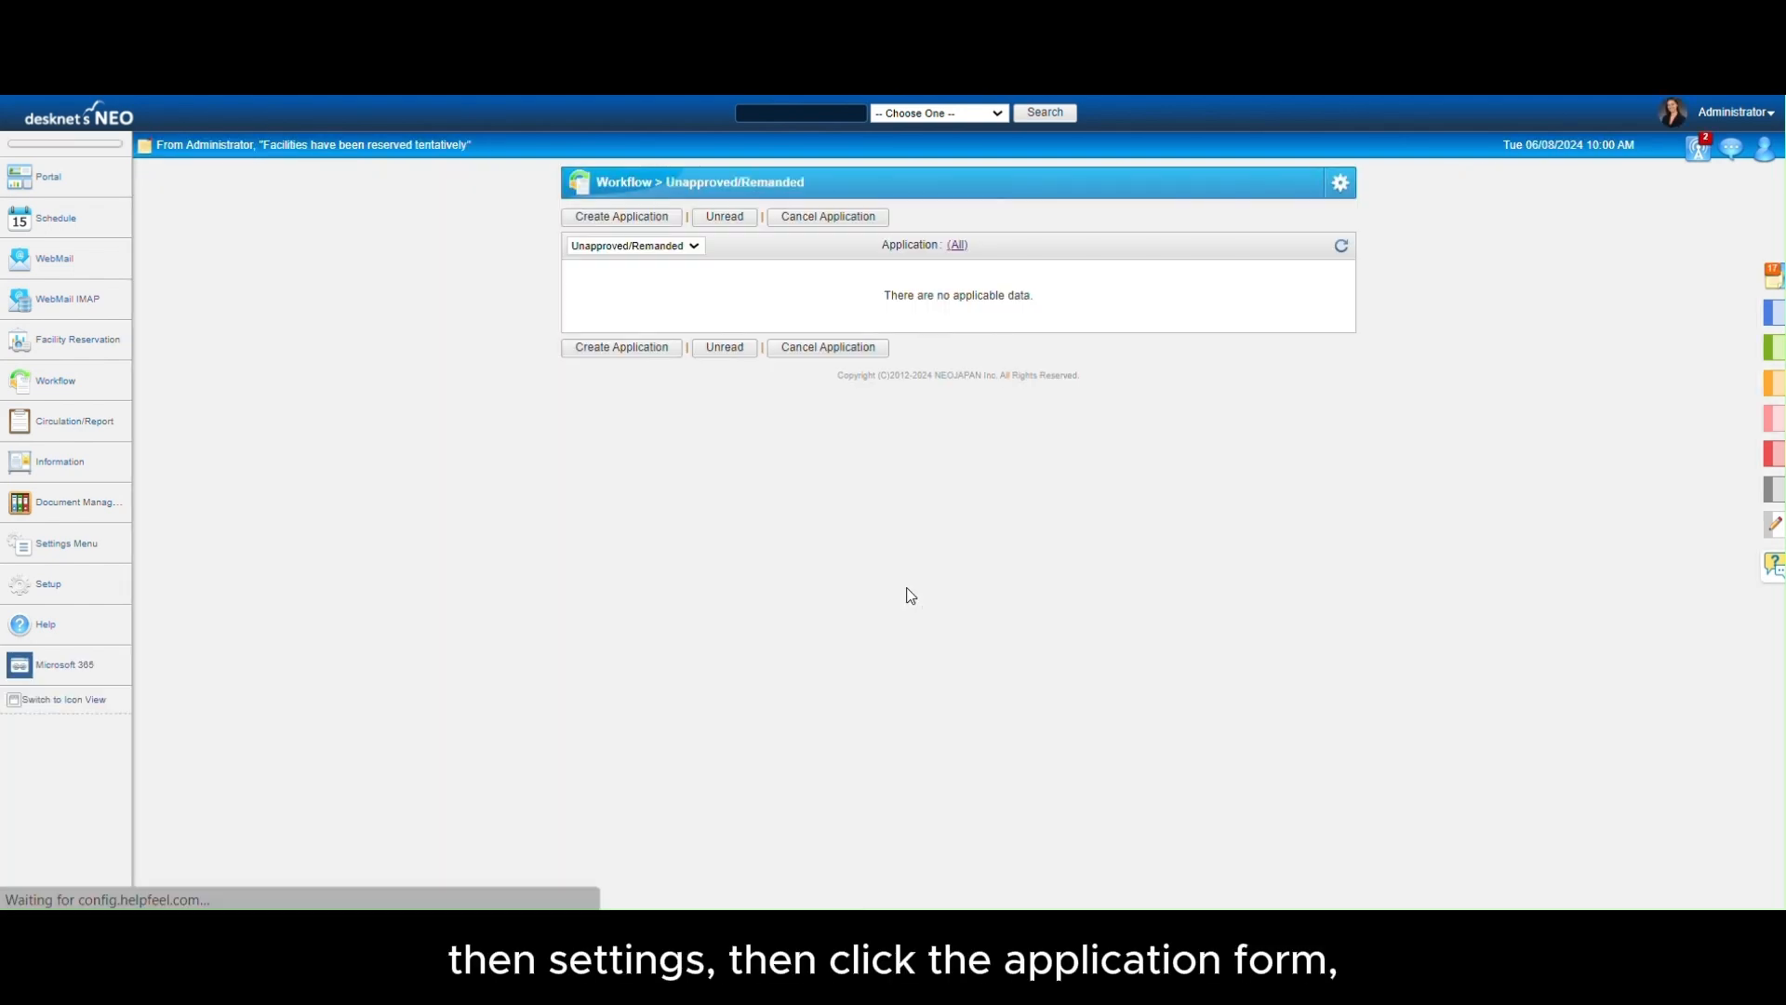
click(1341, 184)
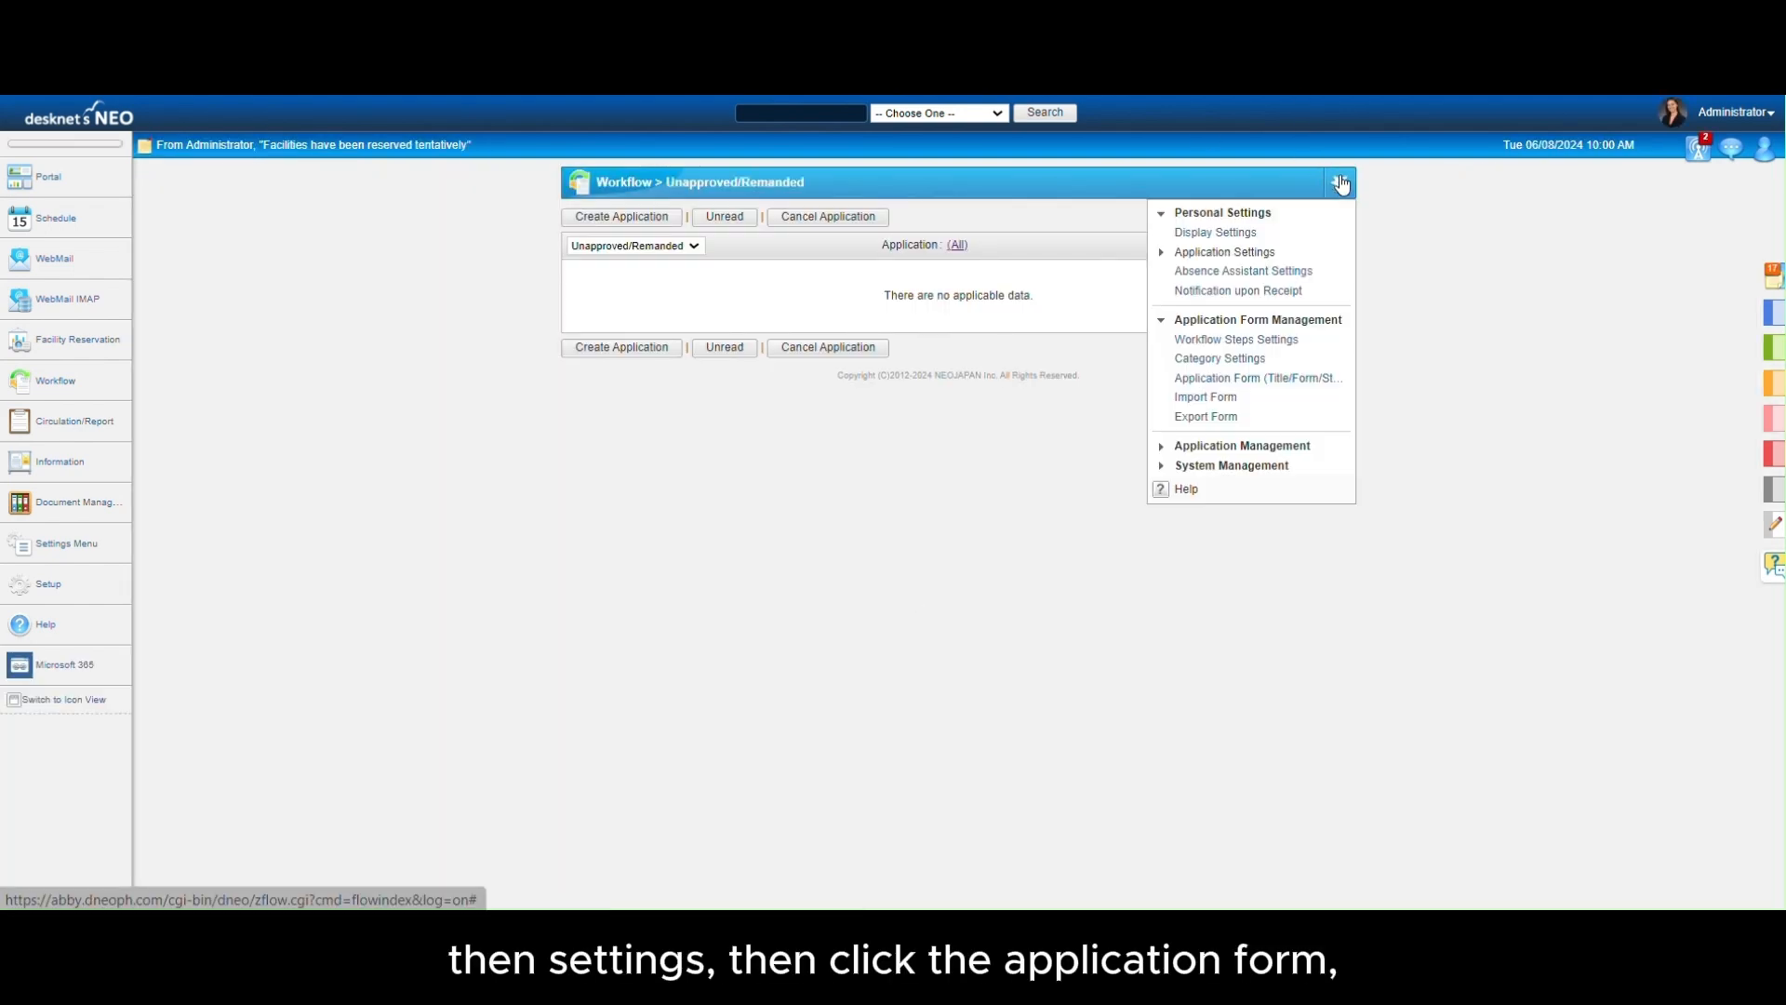
click(1282, 379)
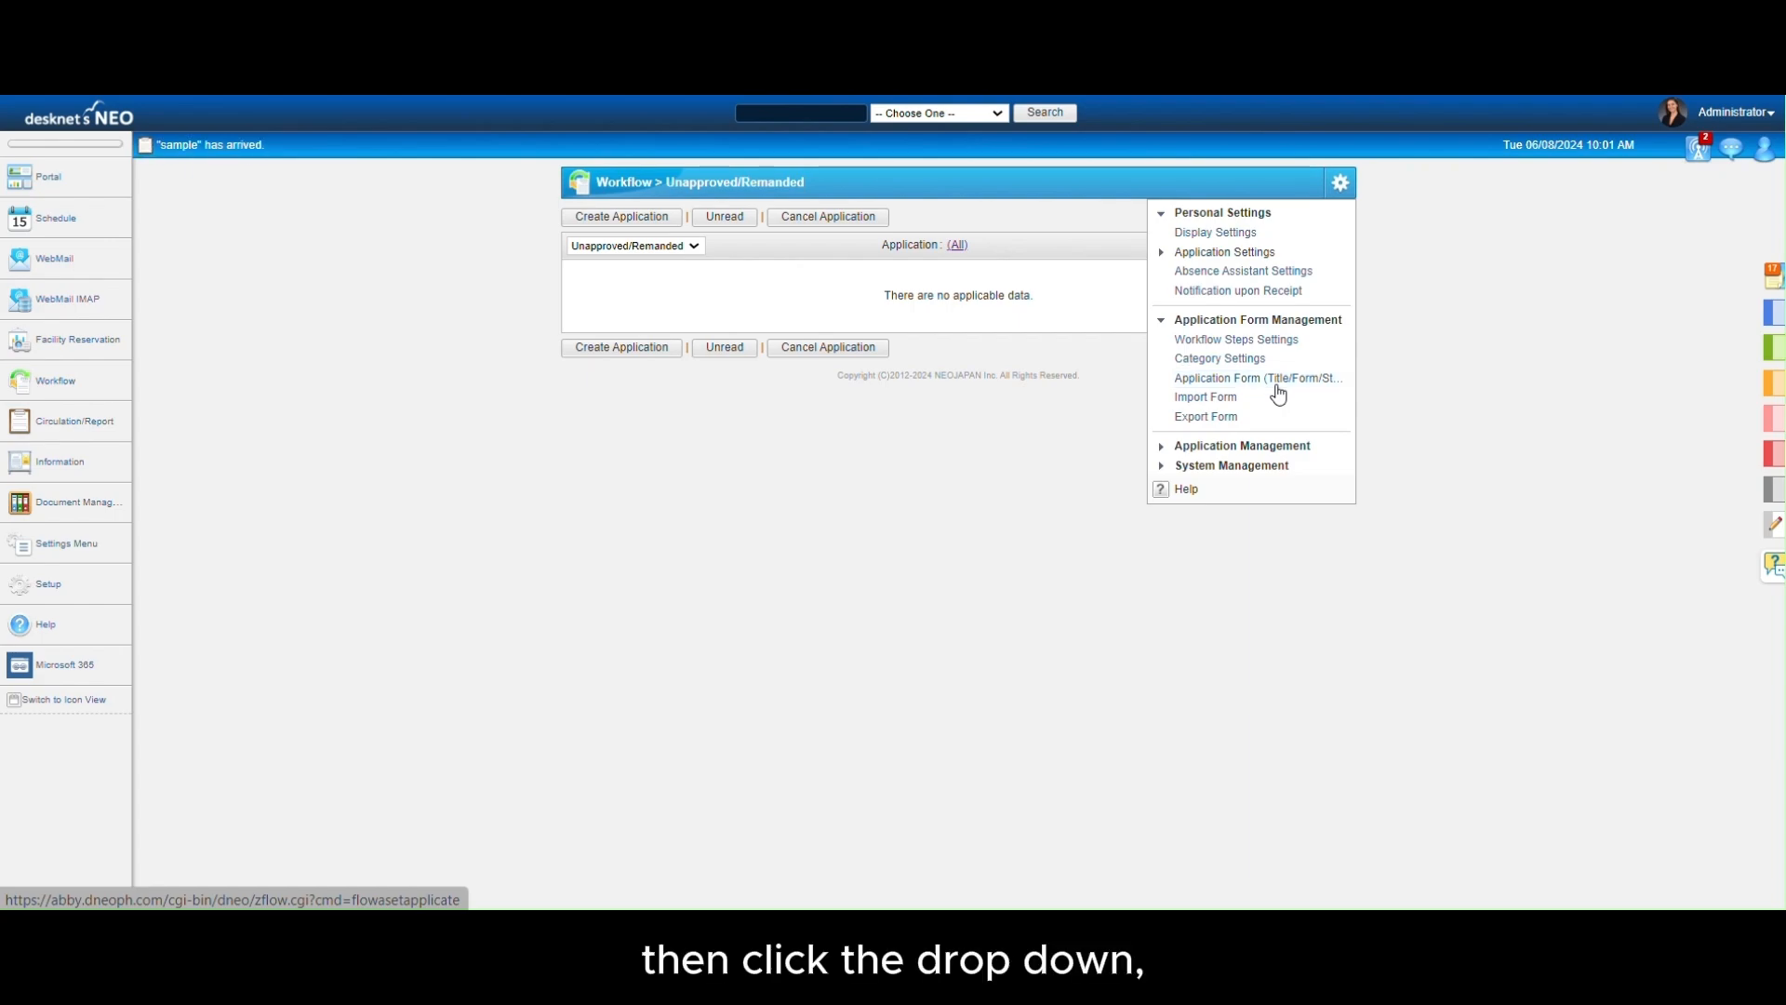
click(672, 246)
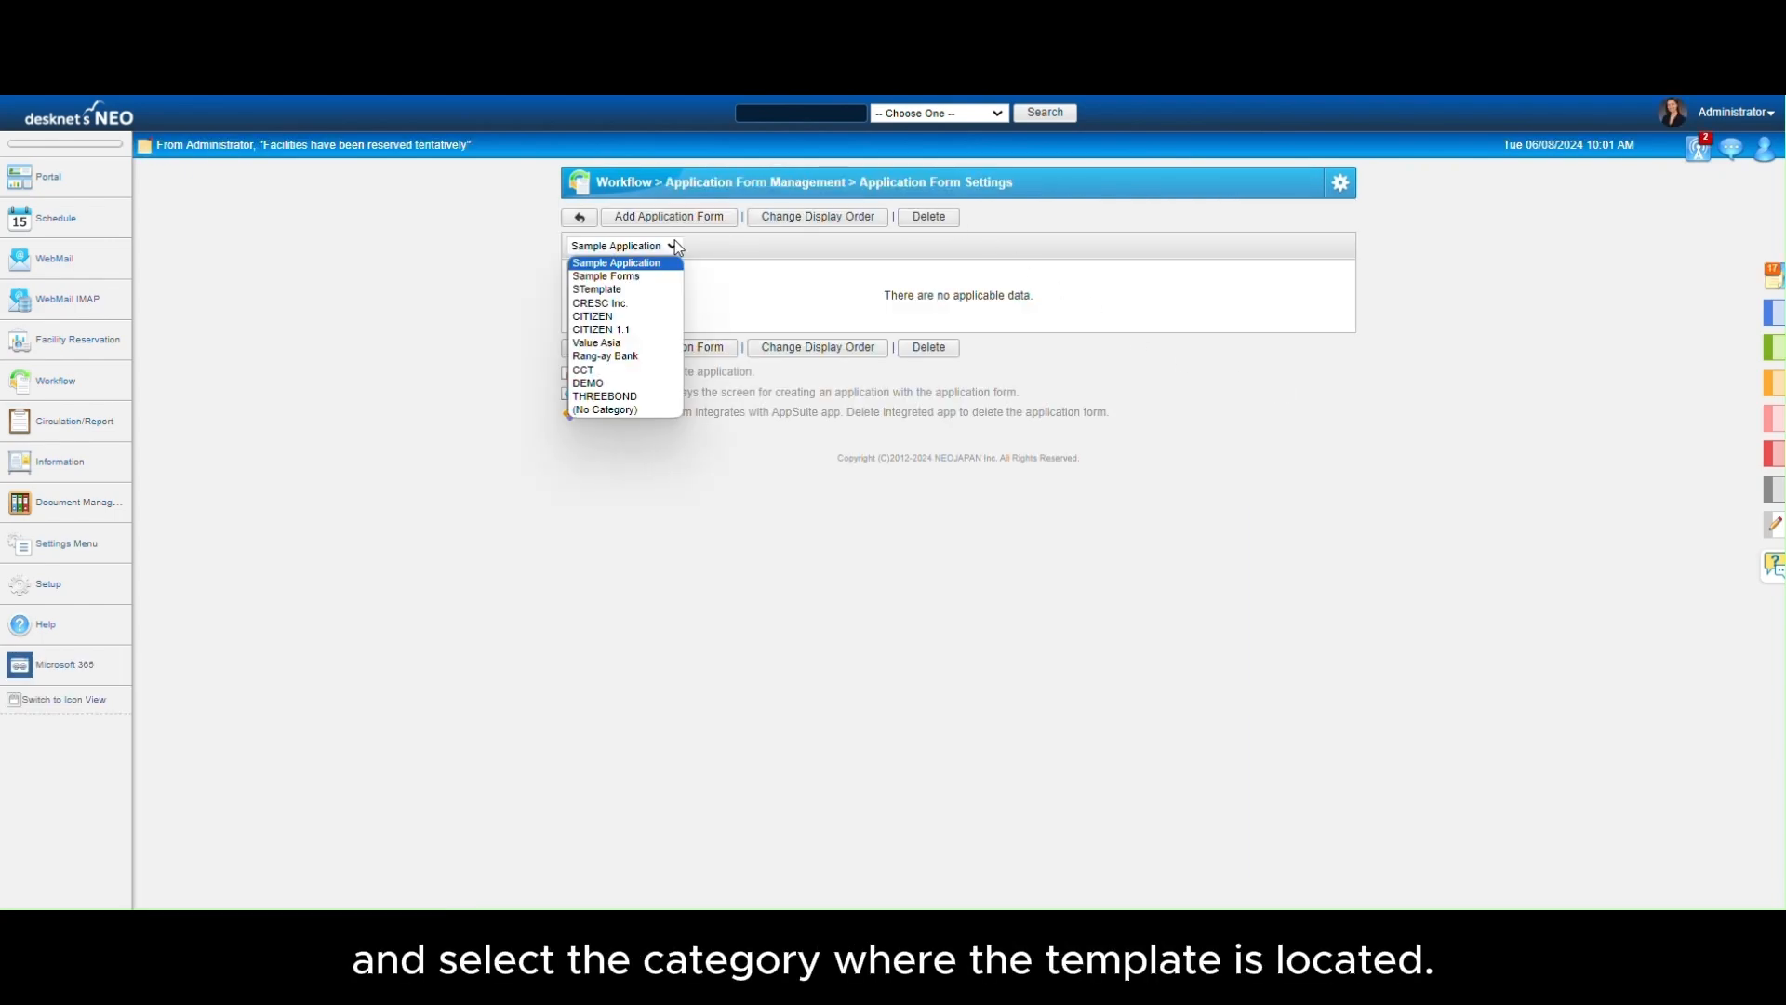
click(619, 384)
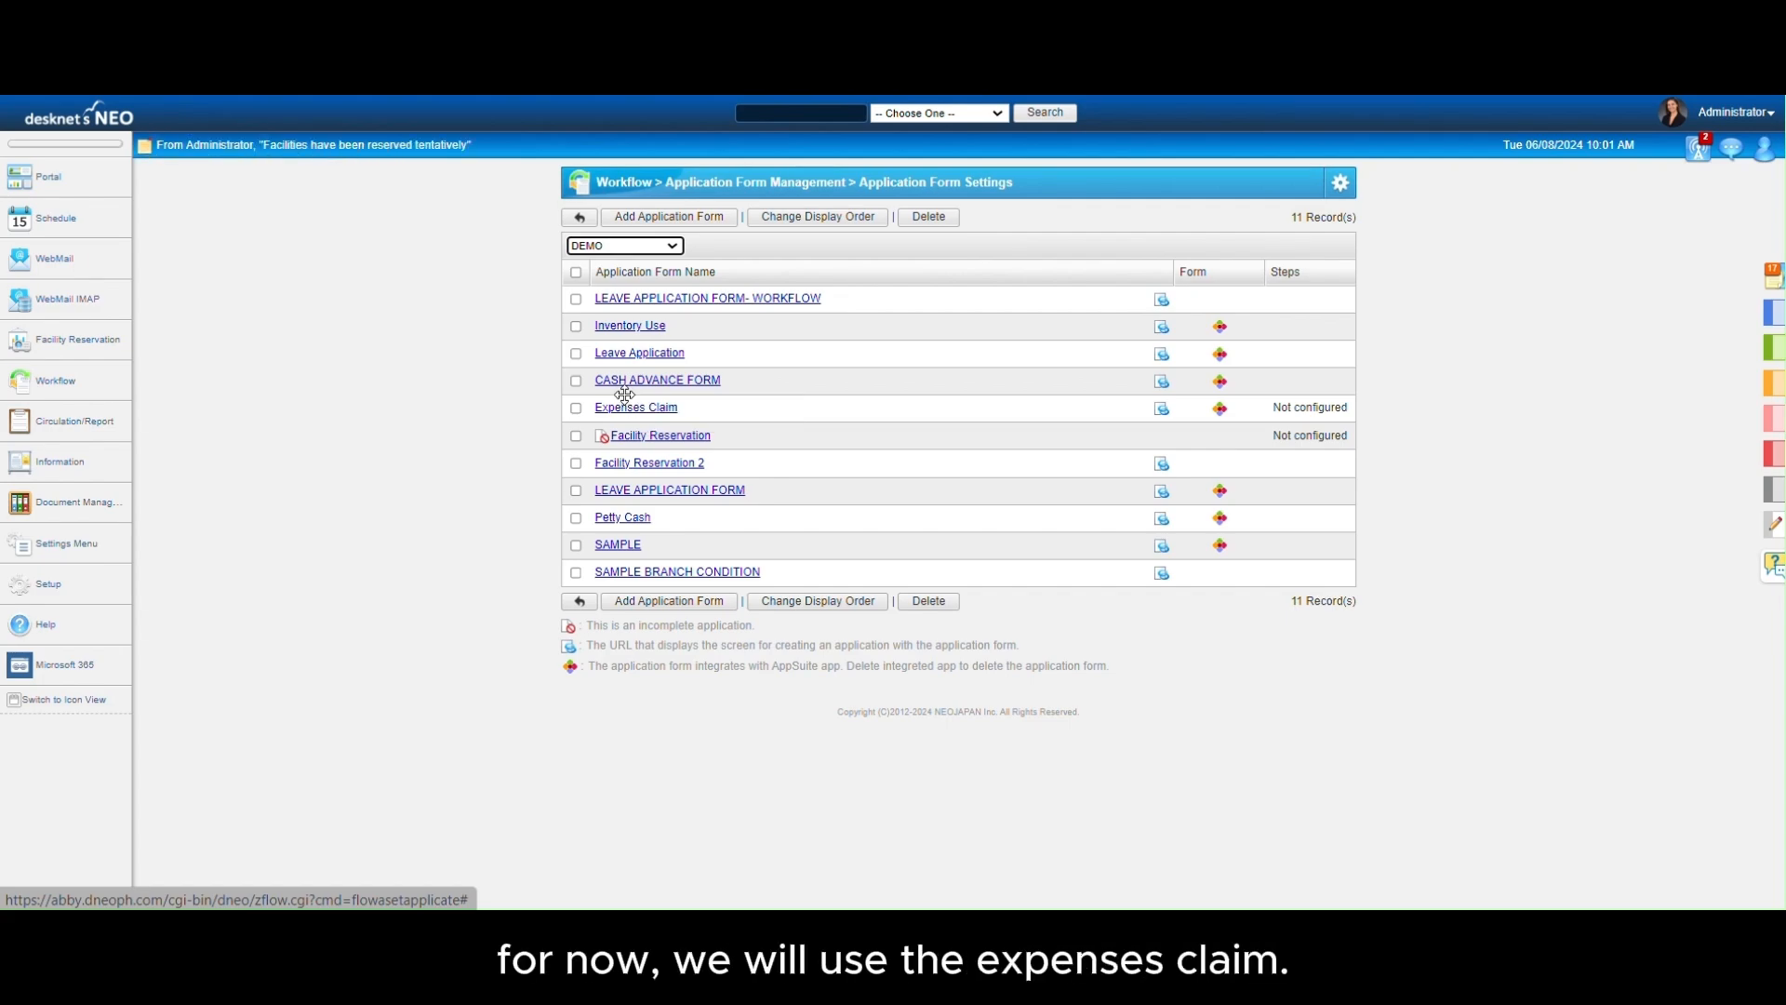
click(624, 407)
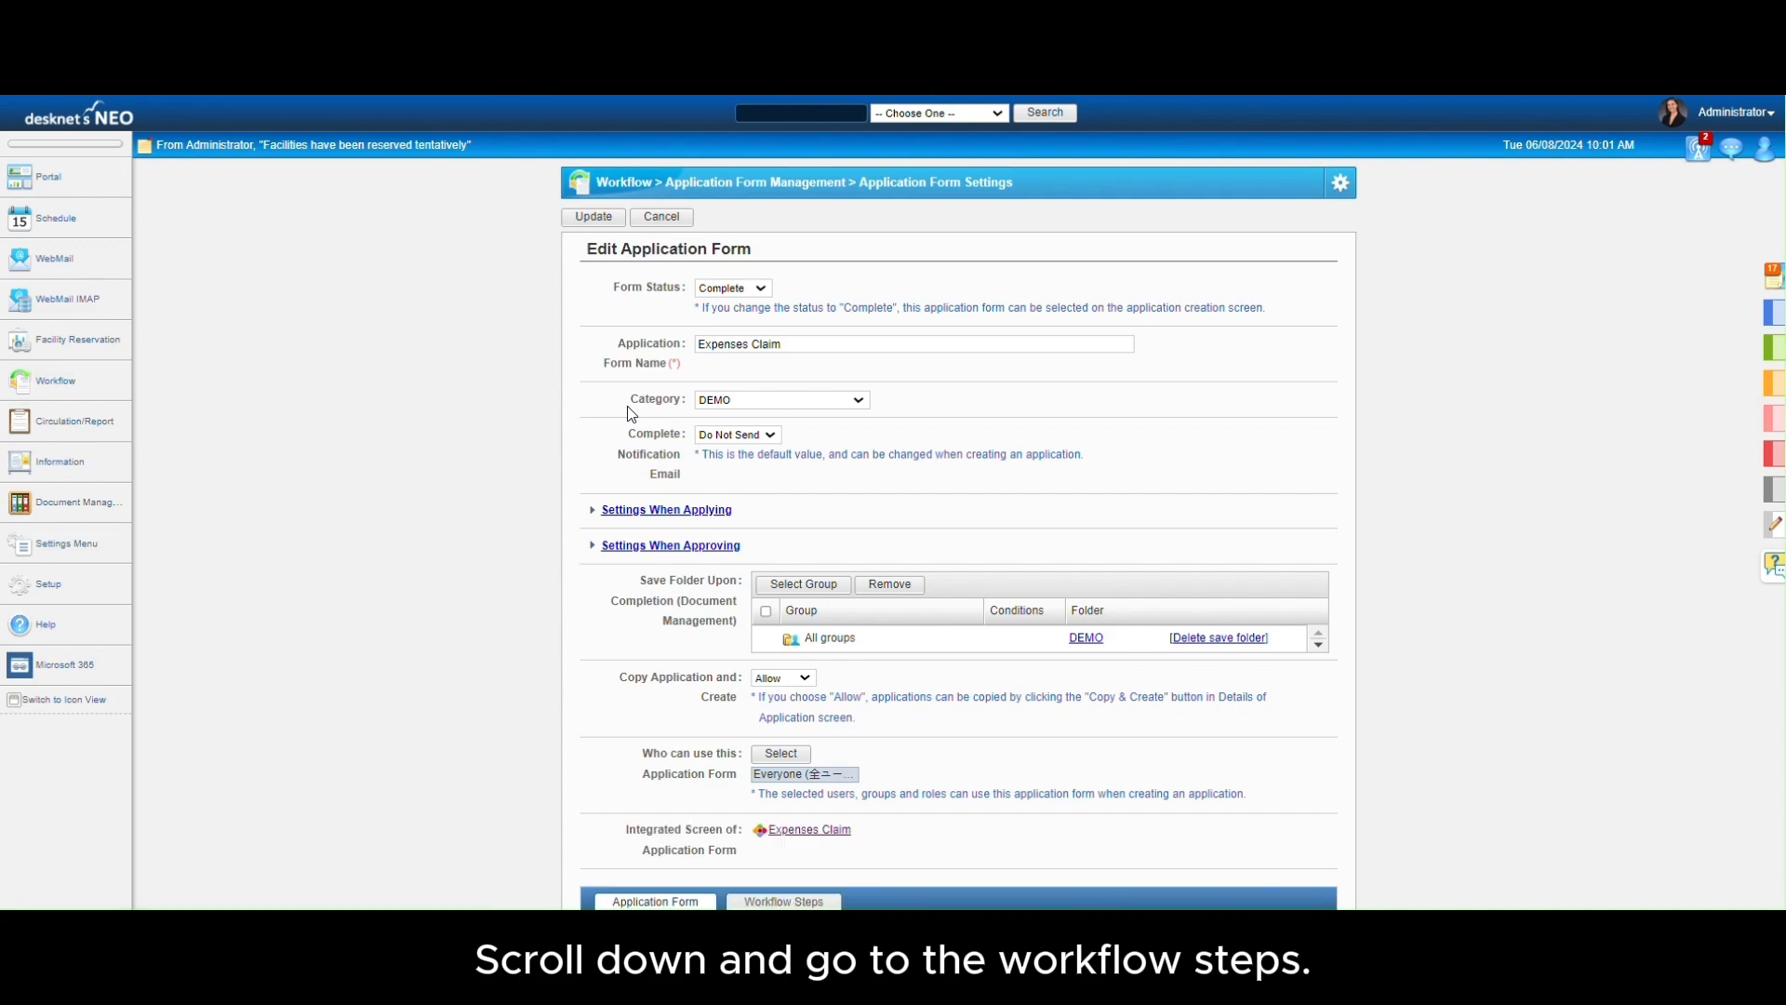
Step: Add a branch condition below the applicant in the Expenses Claim form's workflow steps
scroll(1147, 639, down, 6)
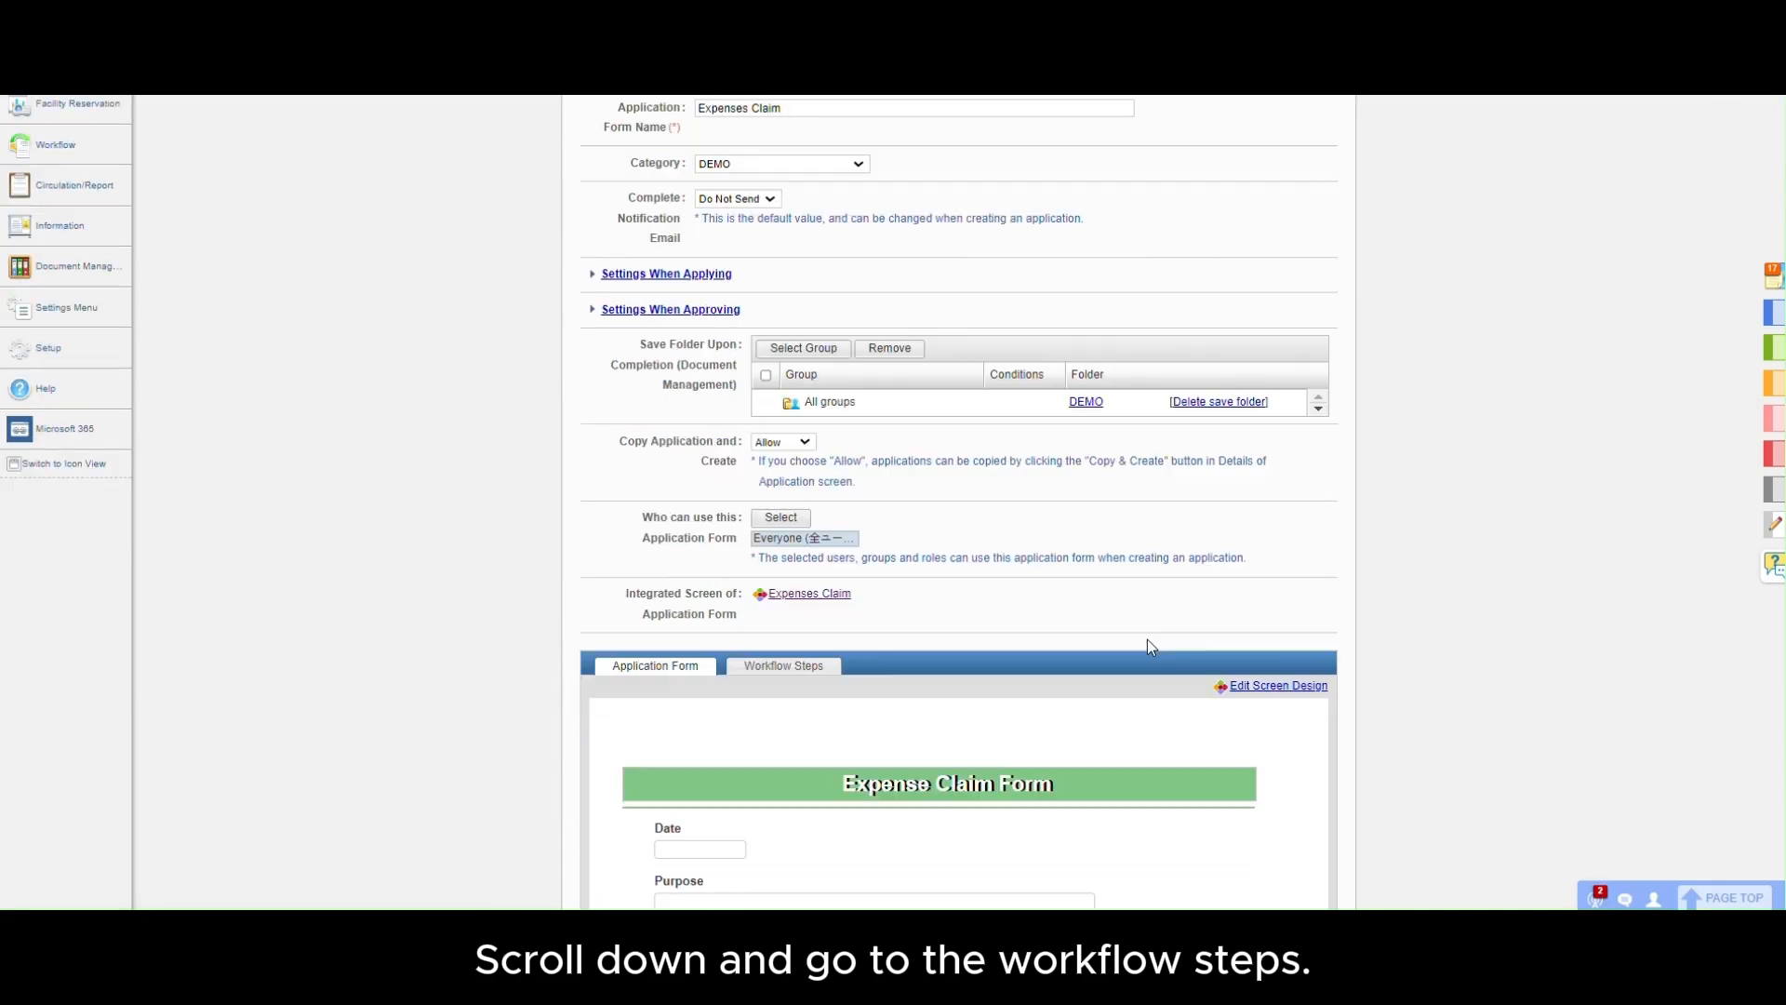
click(768, 317)
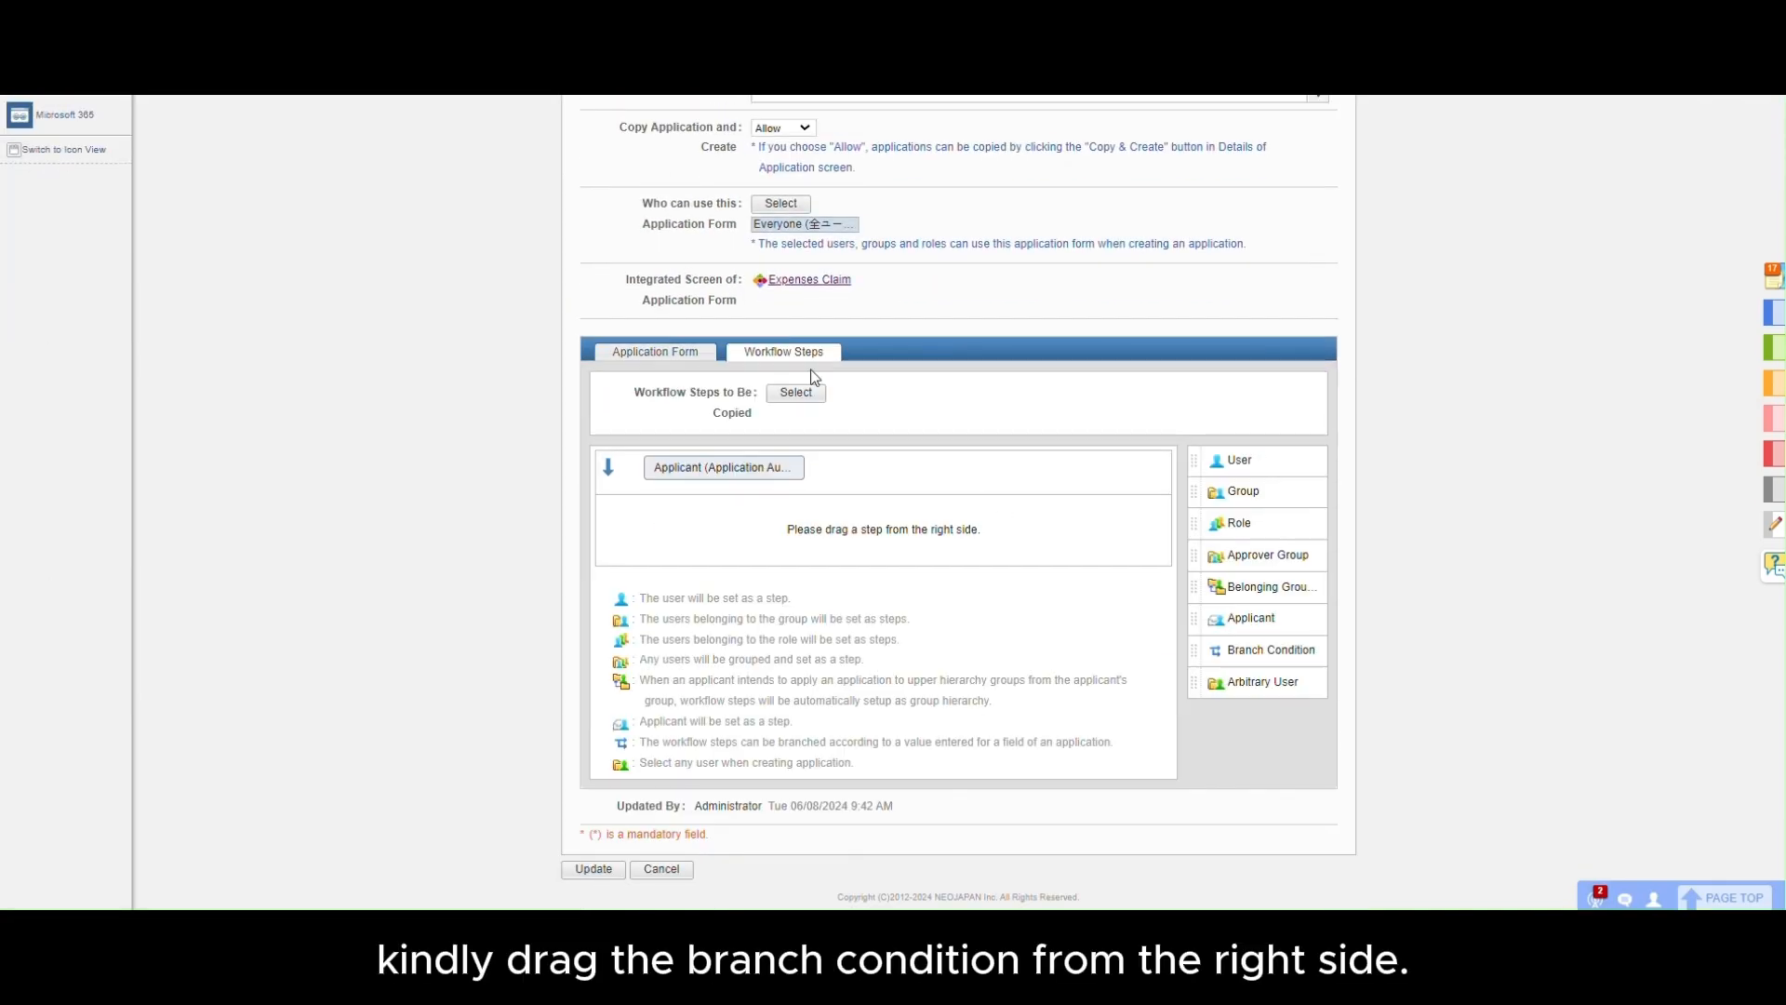
drag(1193, 653, 879, 523)
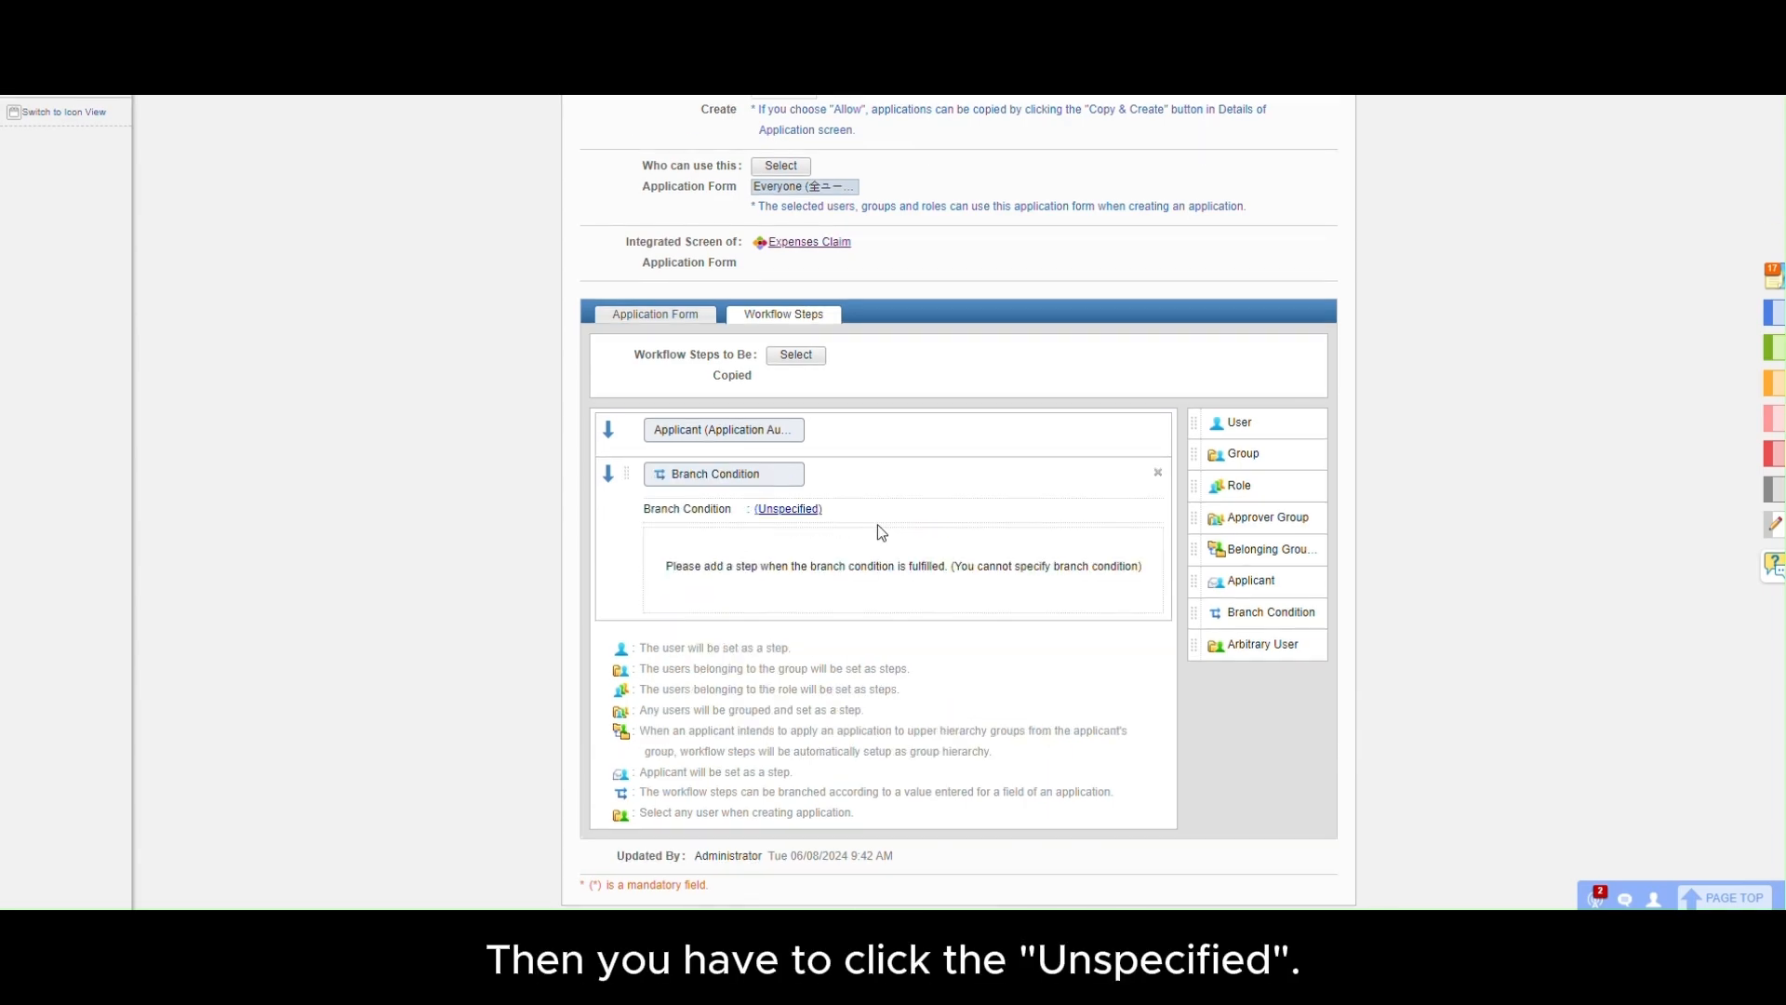
Step: Review the fields available for the branch condition and compare them with the fields on the Expense Claim Form
click(788, 510)
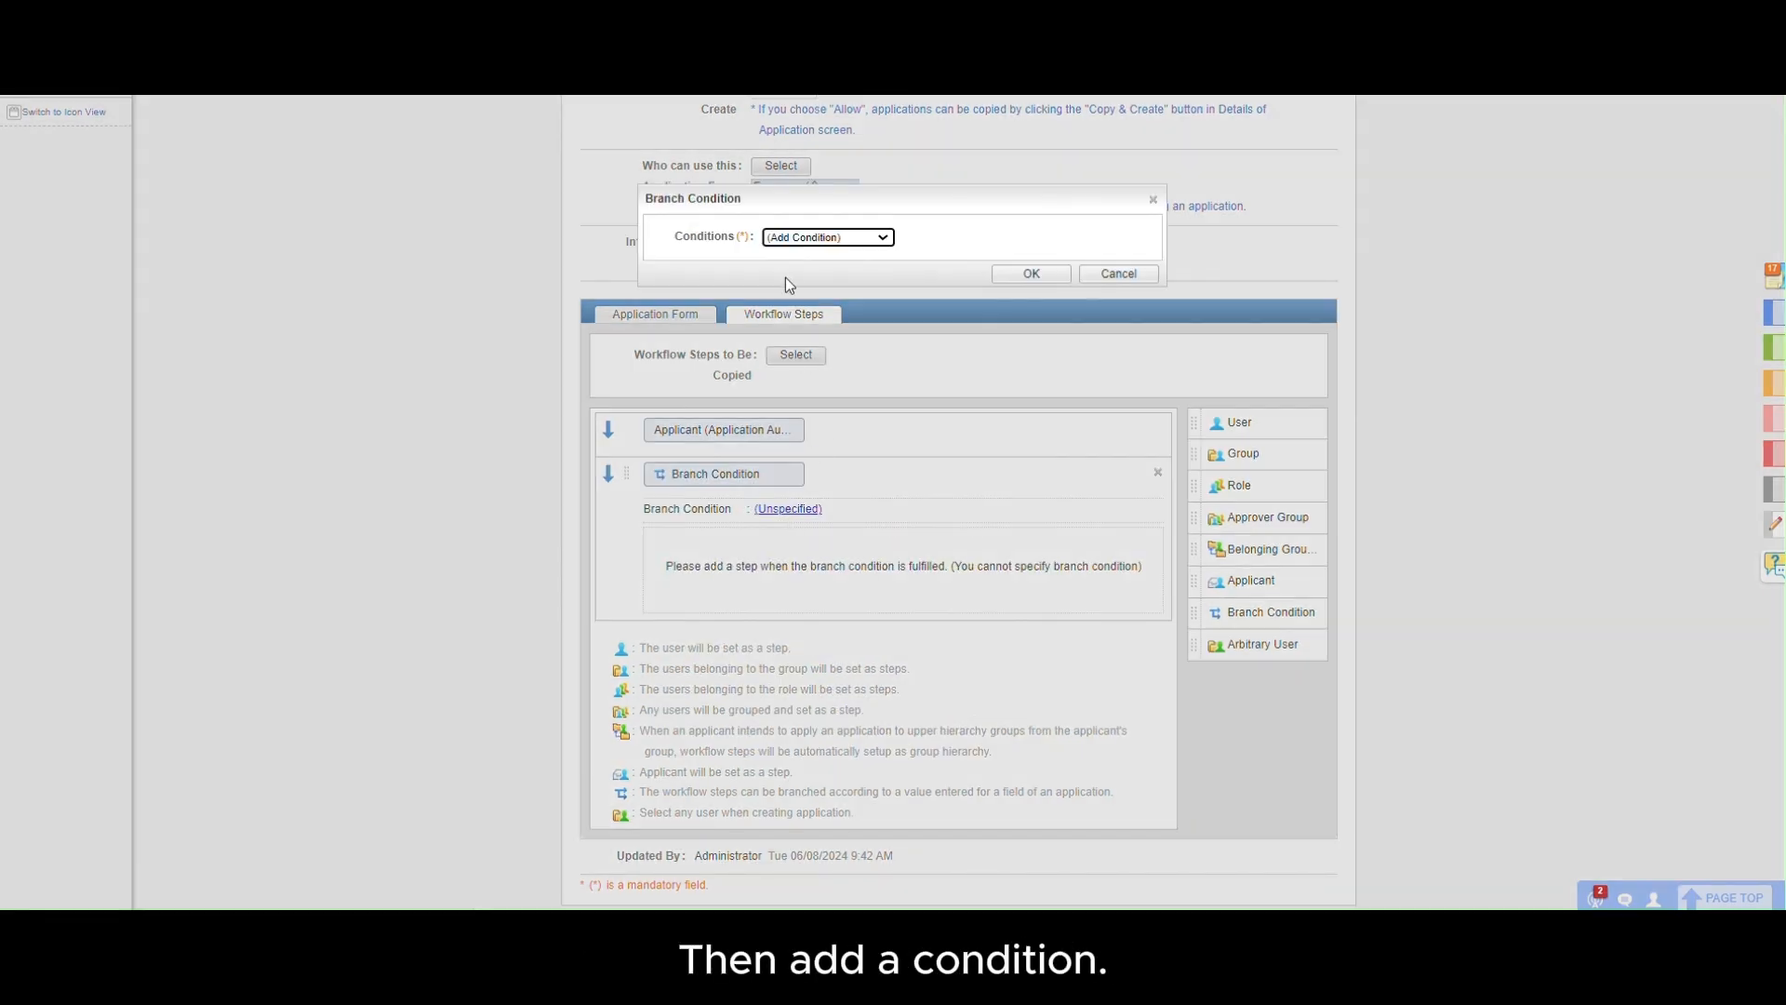
click(824, 238)
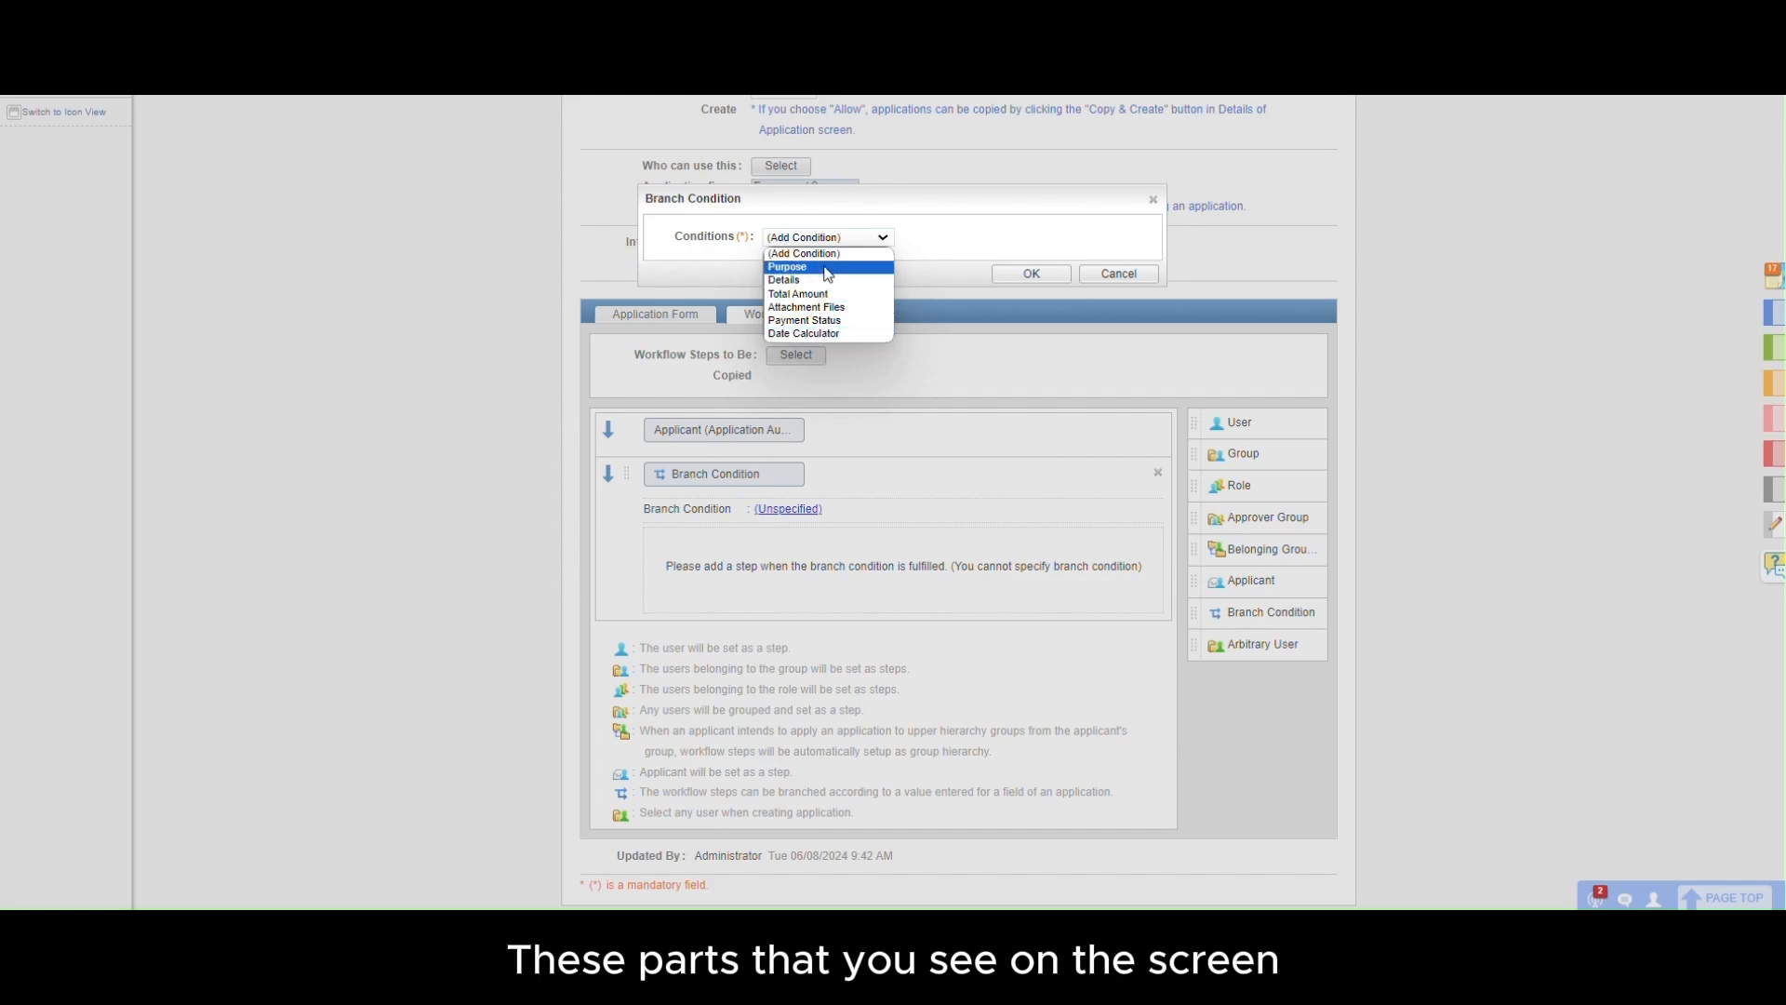
click(1118, 274)
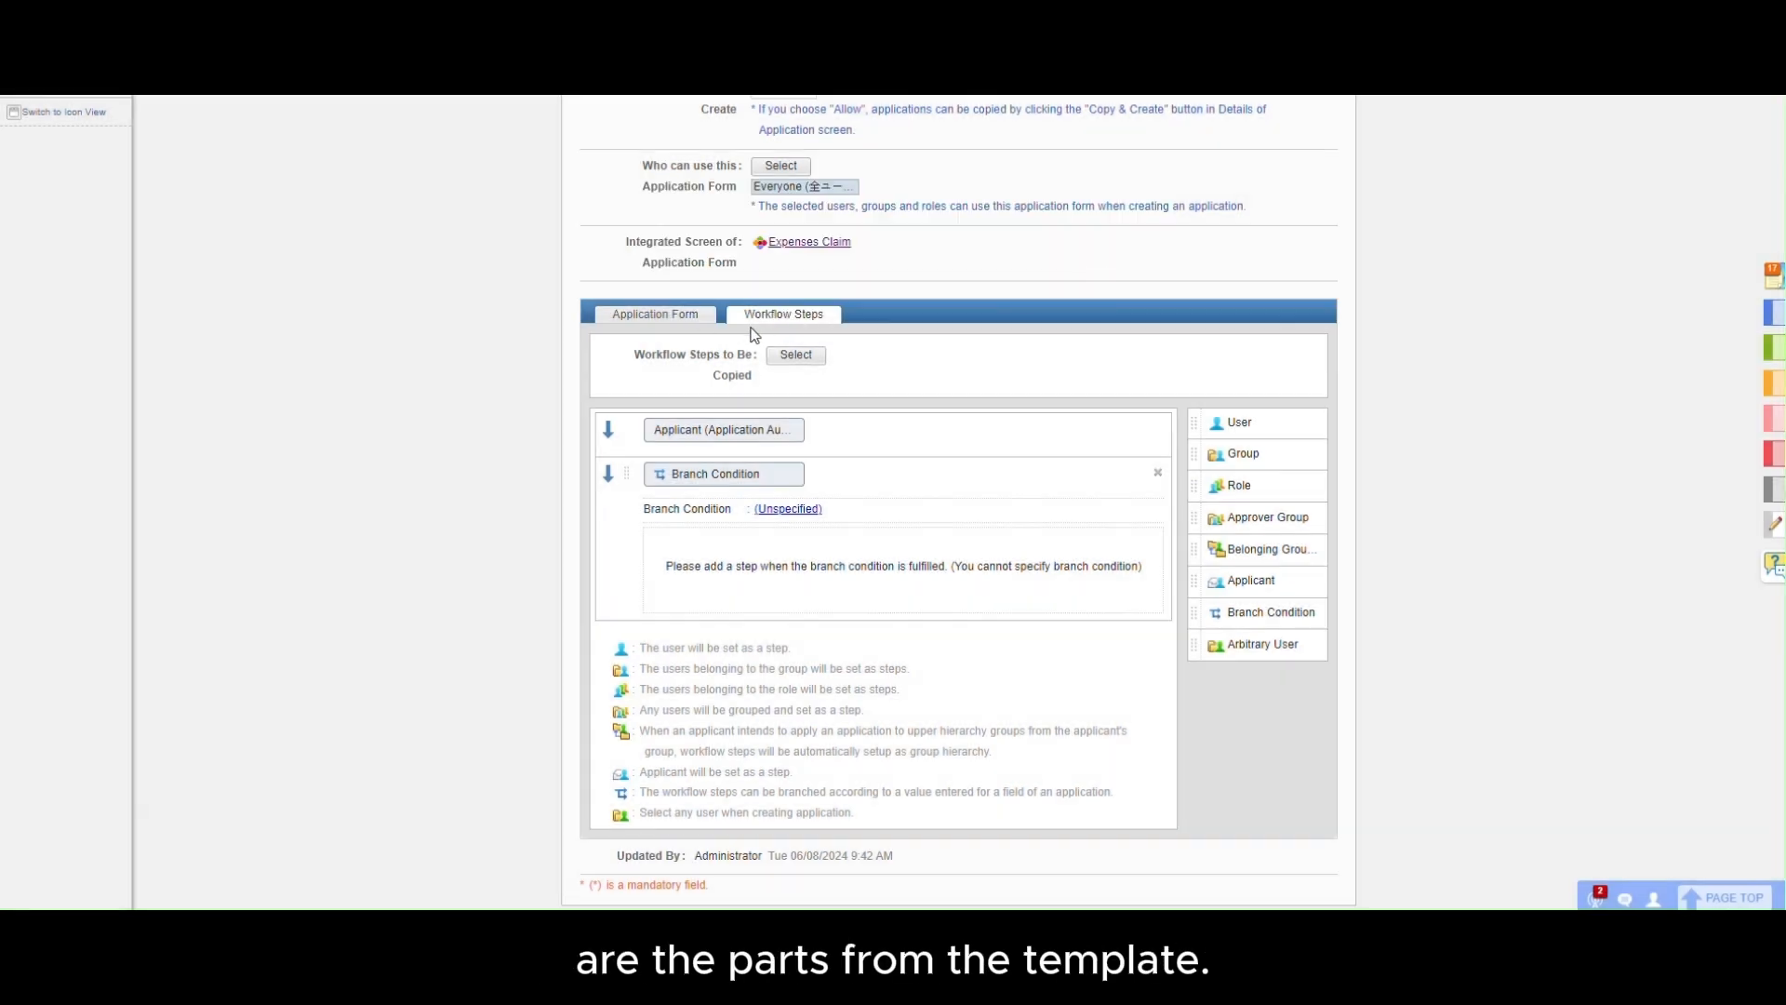
click(685, 310)
scroll(1060, 440, down, 3)
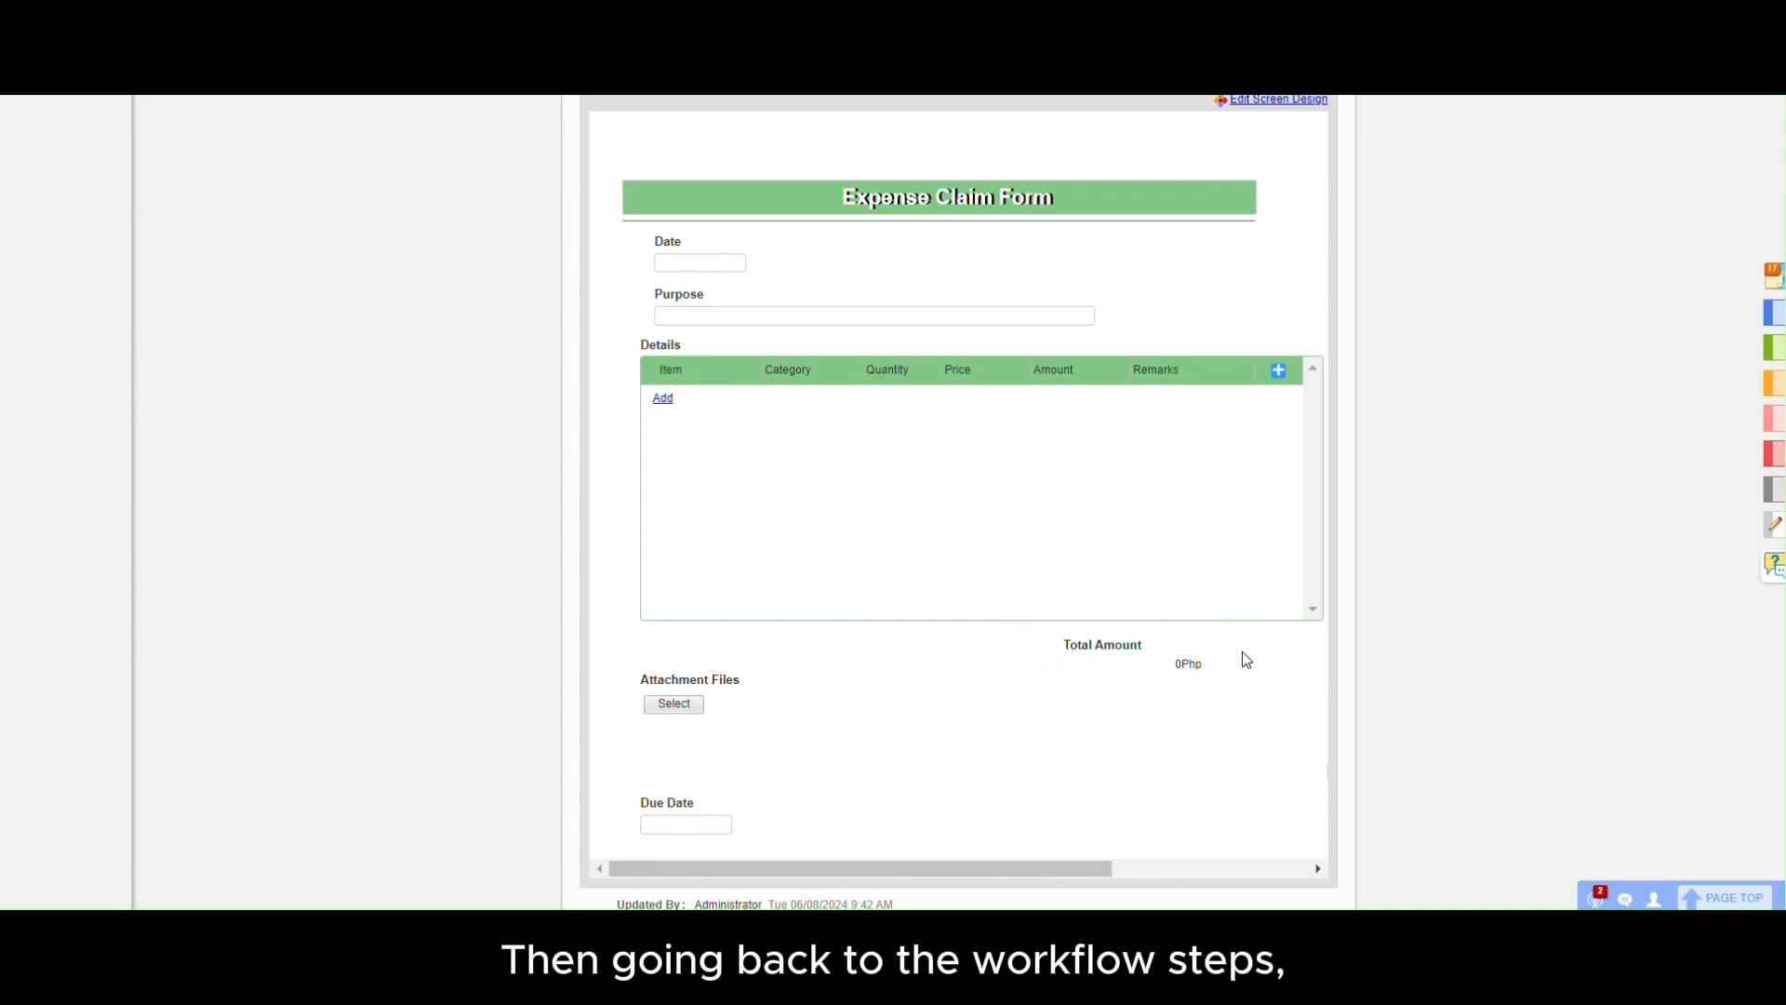
scroll(1219, 646, up, 4)
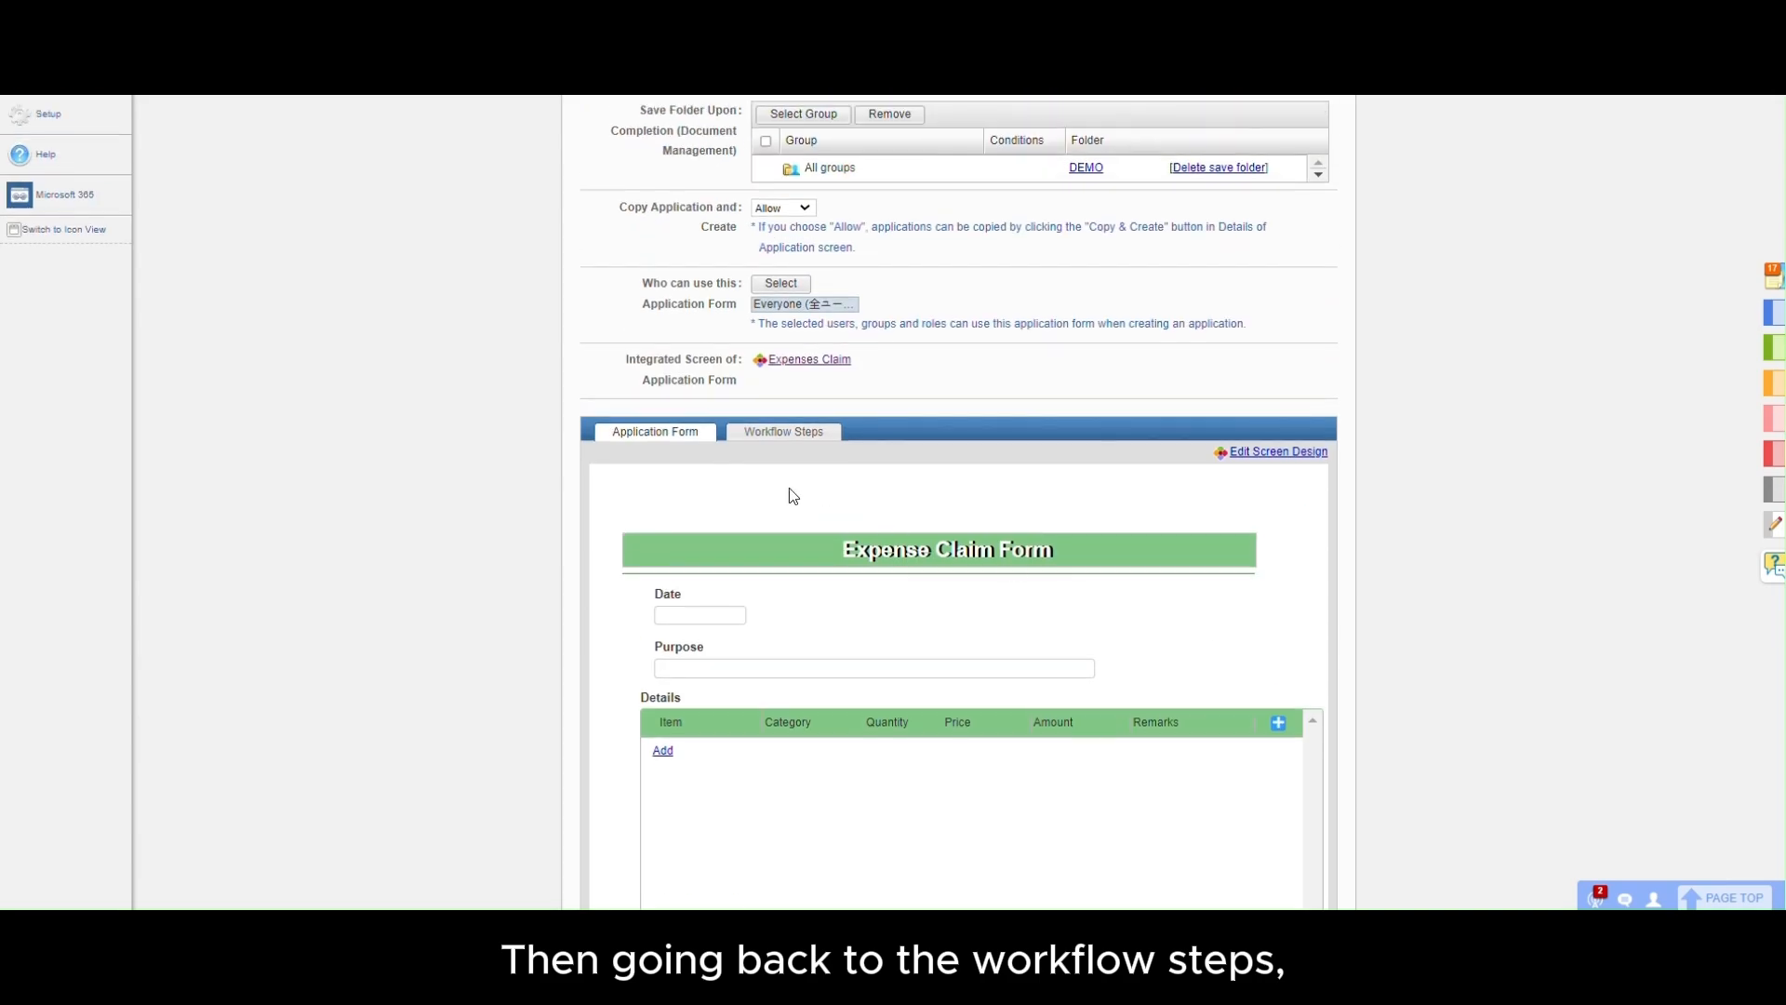
Step: Return to the workflow steps and choose Total Amount as the field for the unspecified branch condition
click(780, 438)
scroll(781, 446, down, 2)
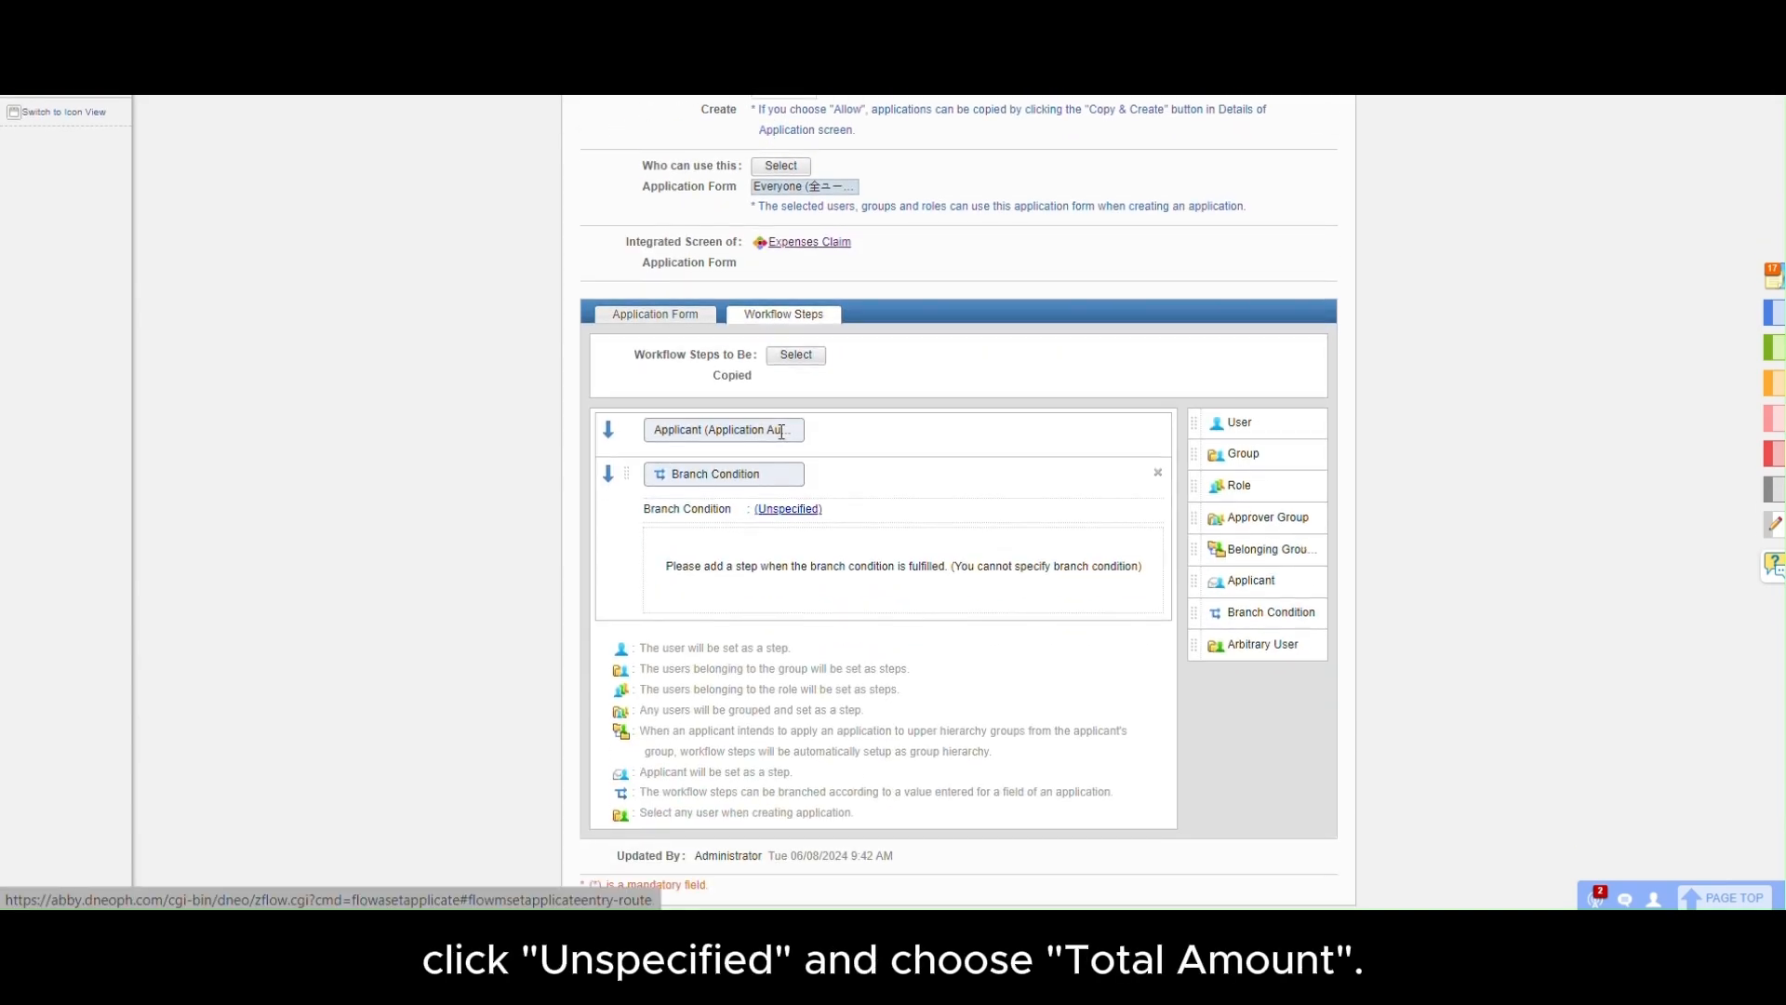
click(789, 512)
click(842, 240)
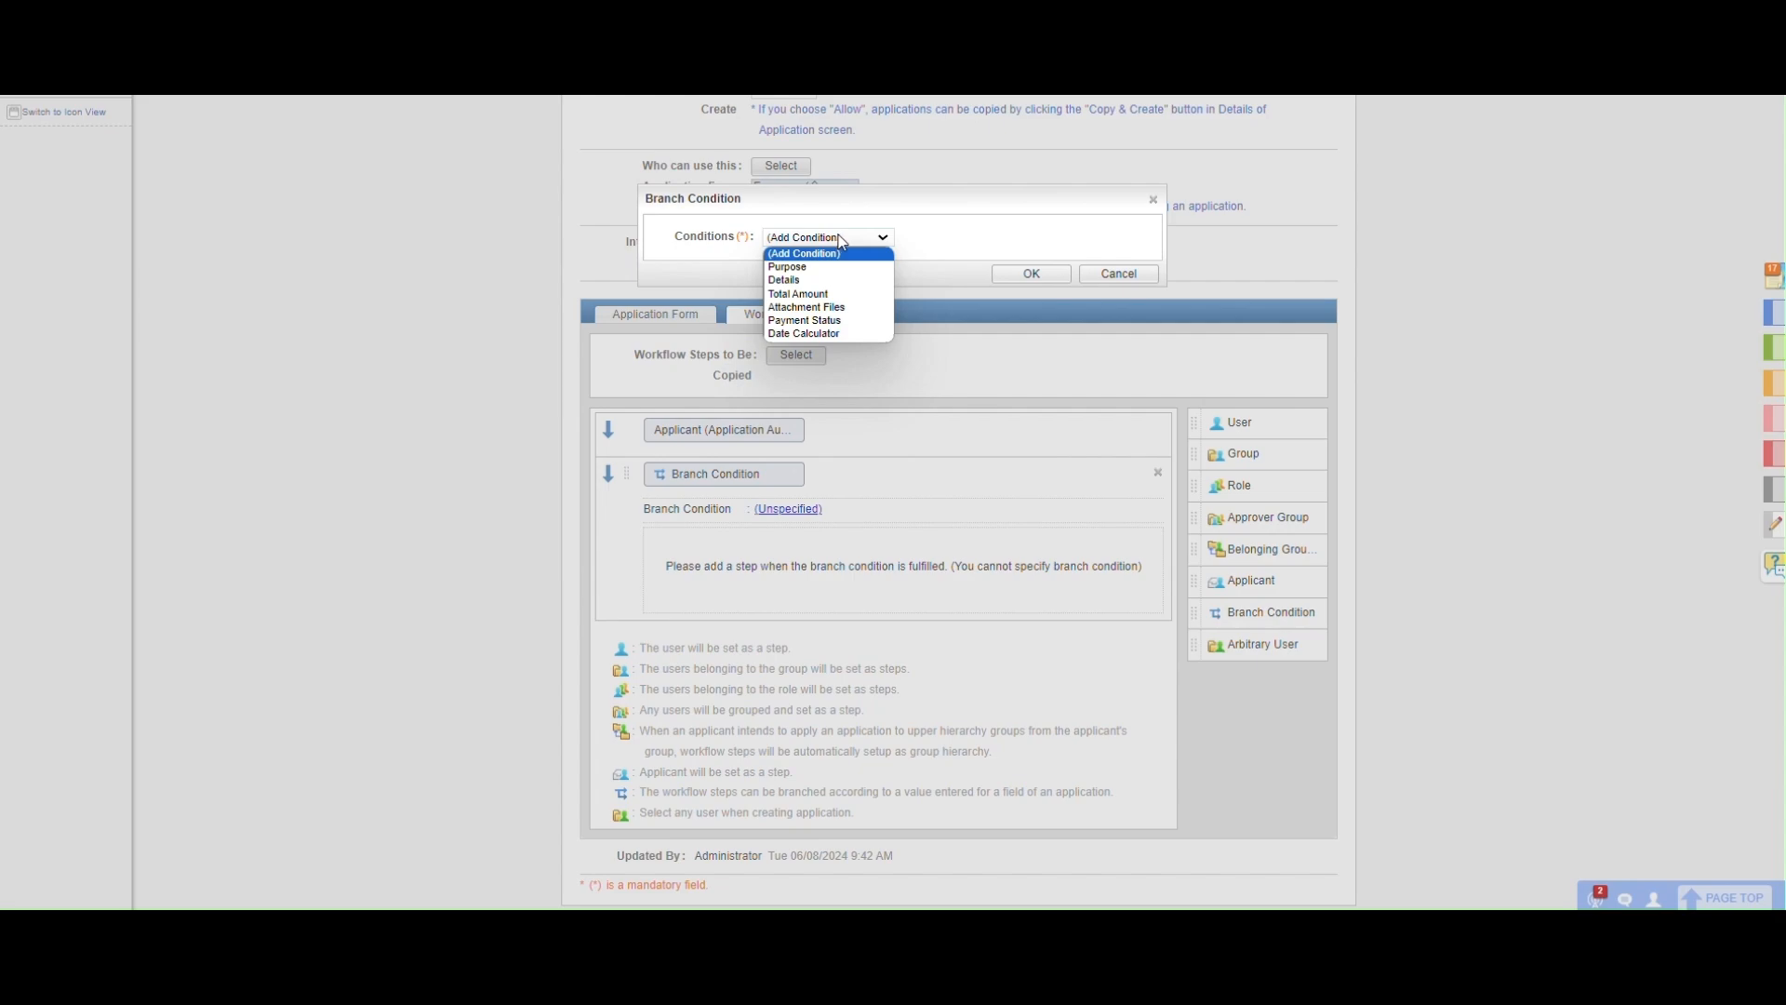
click(805, 294)
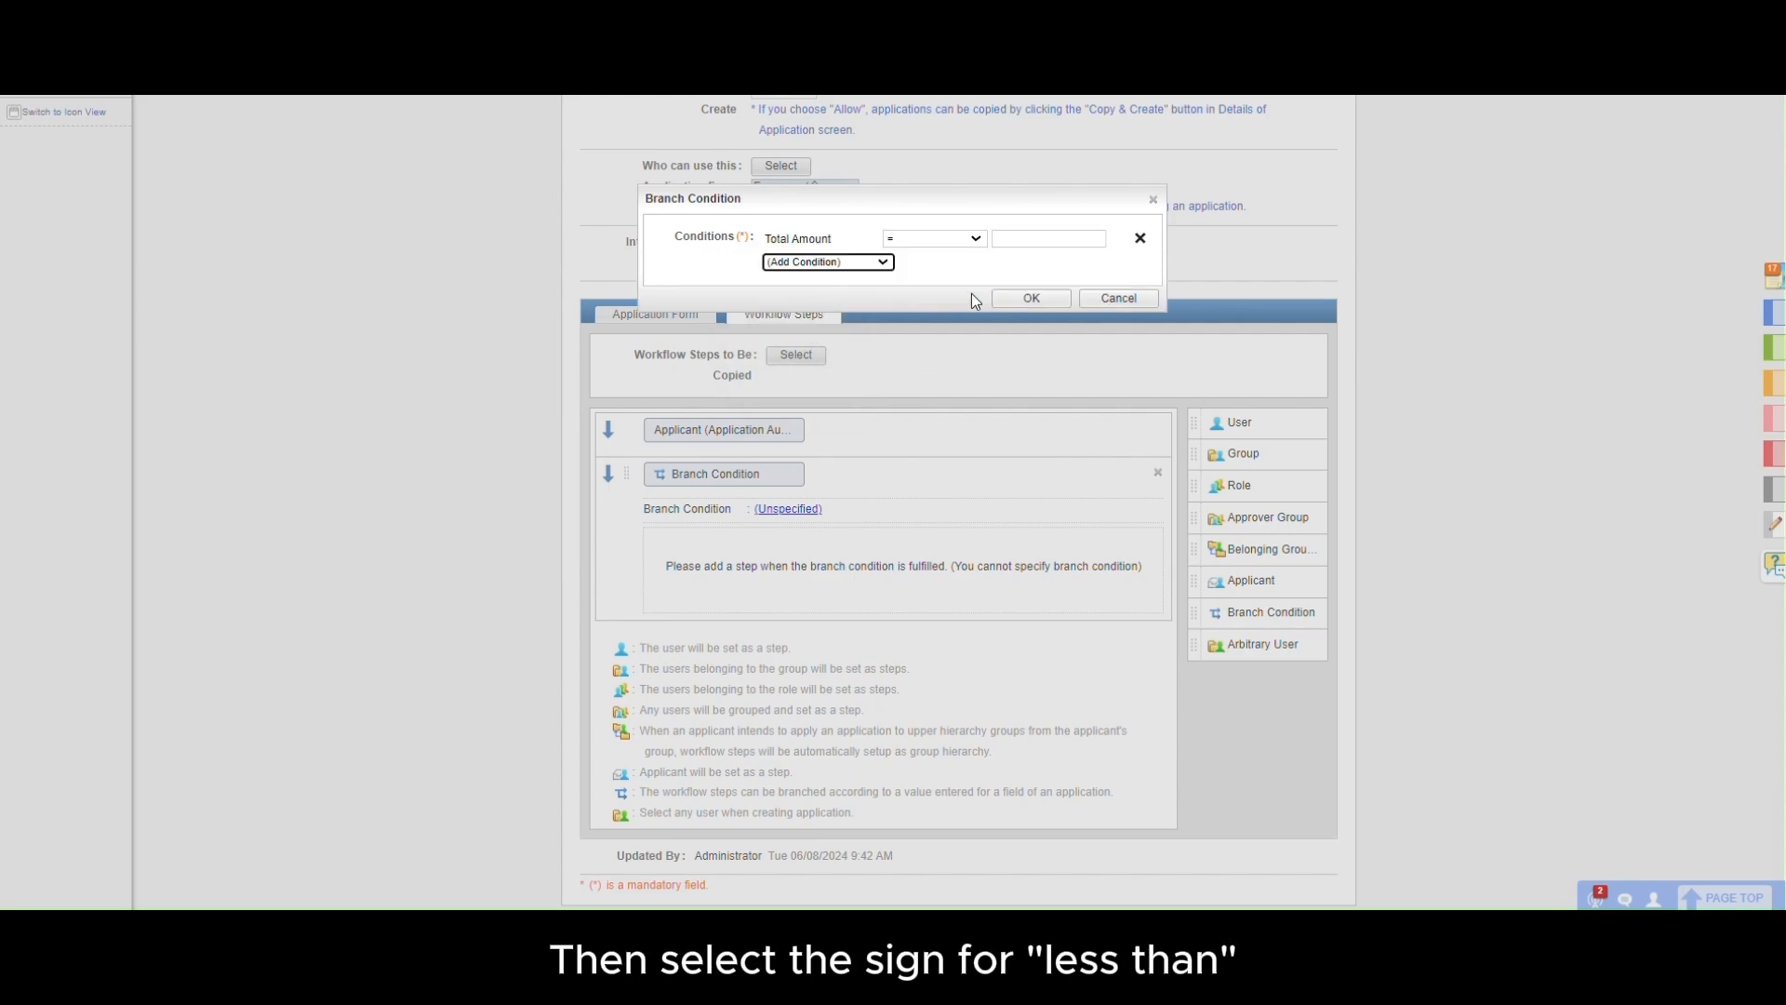
Step: Set the Total Amount comparison to less than (<) 10000
click(941, 240)
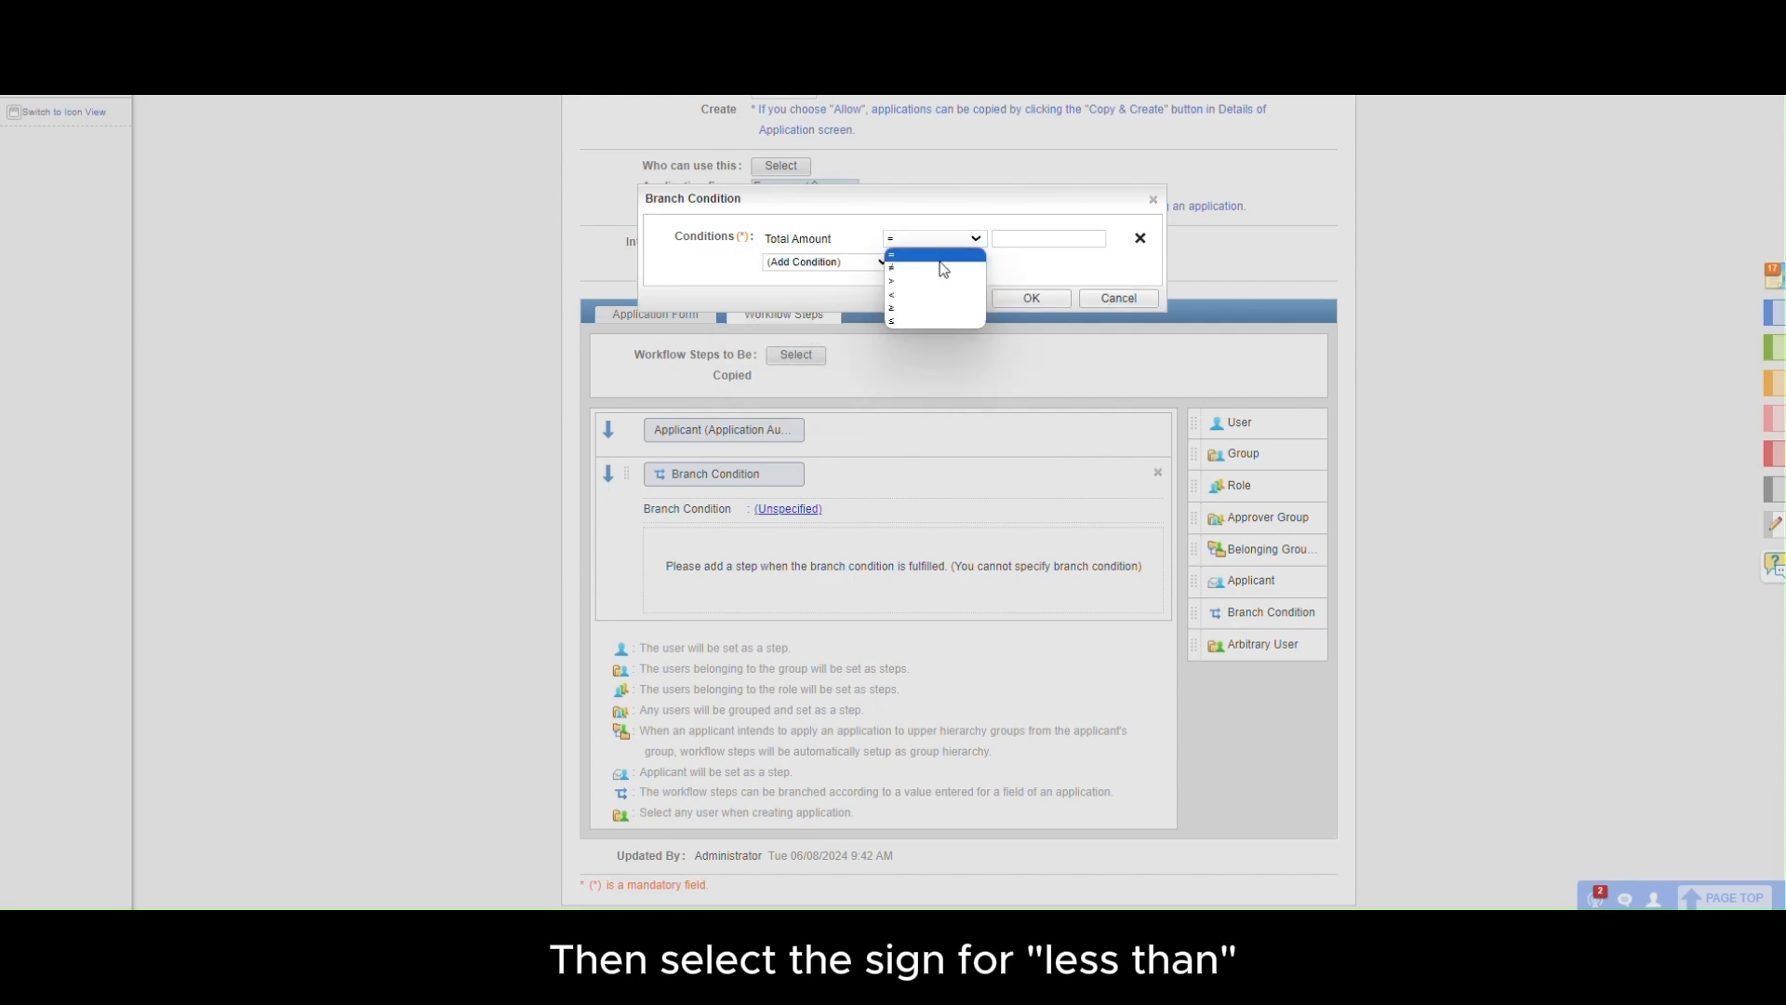
click(922, 296)
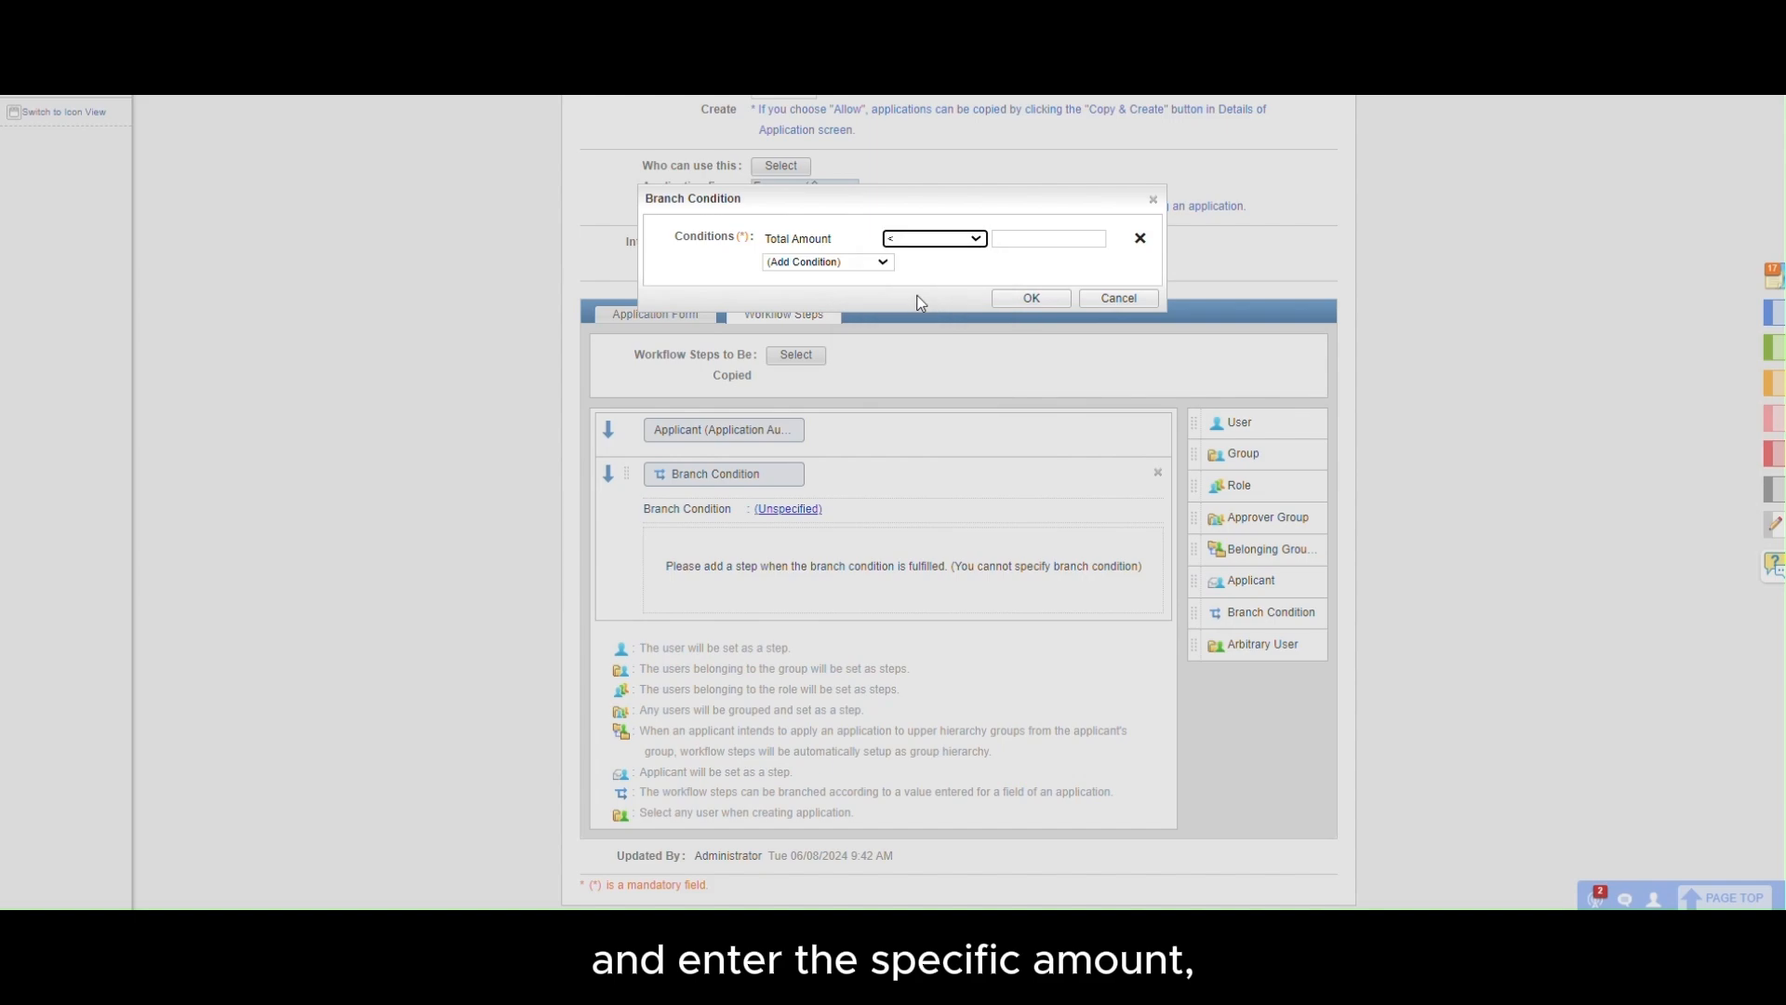
click(999, 238)
text(10000)
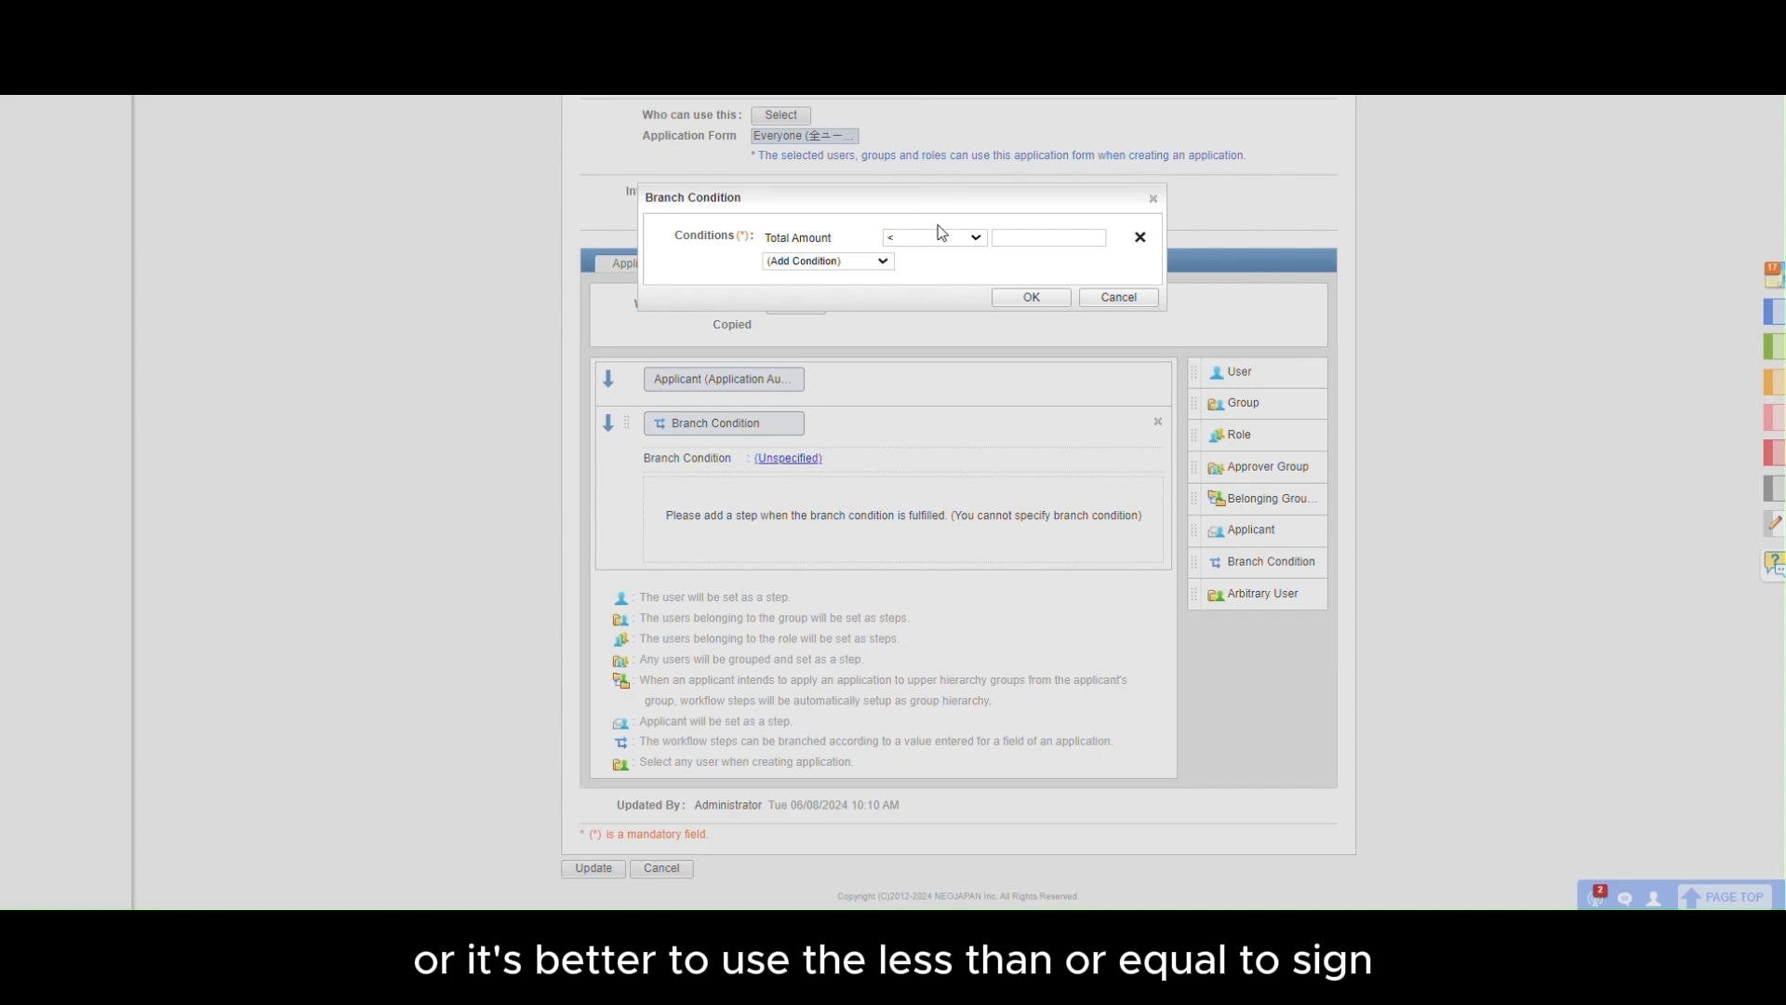
Step: Set the branch condition to Total Amount less than or equal to (≤) 10000
click(944, 239)
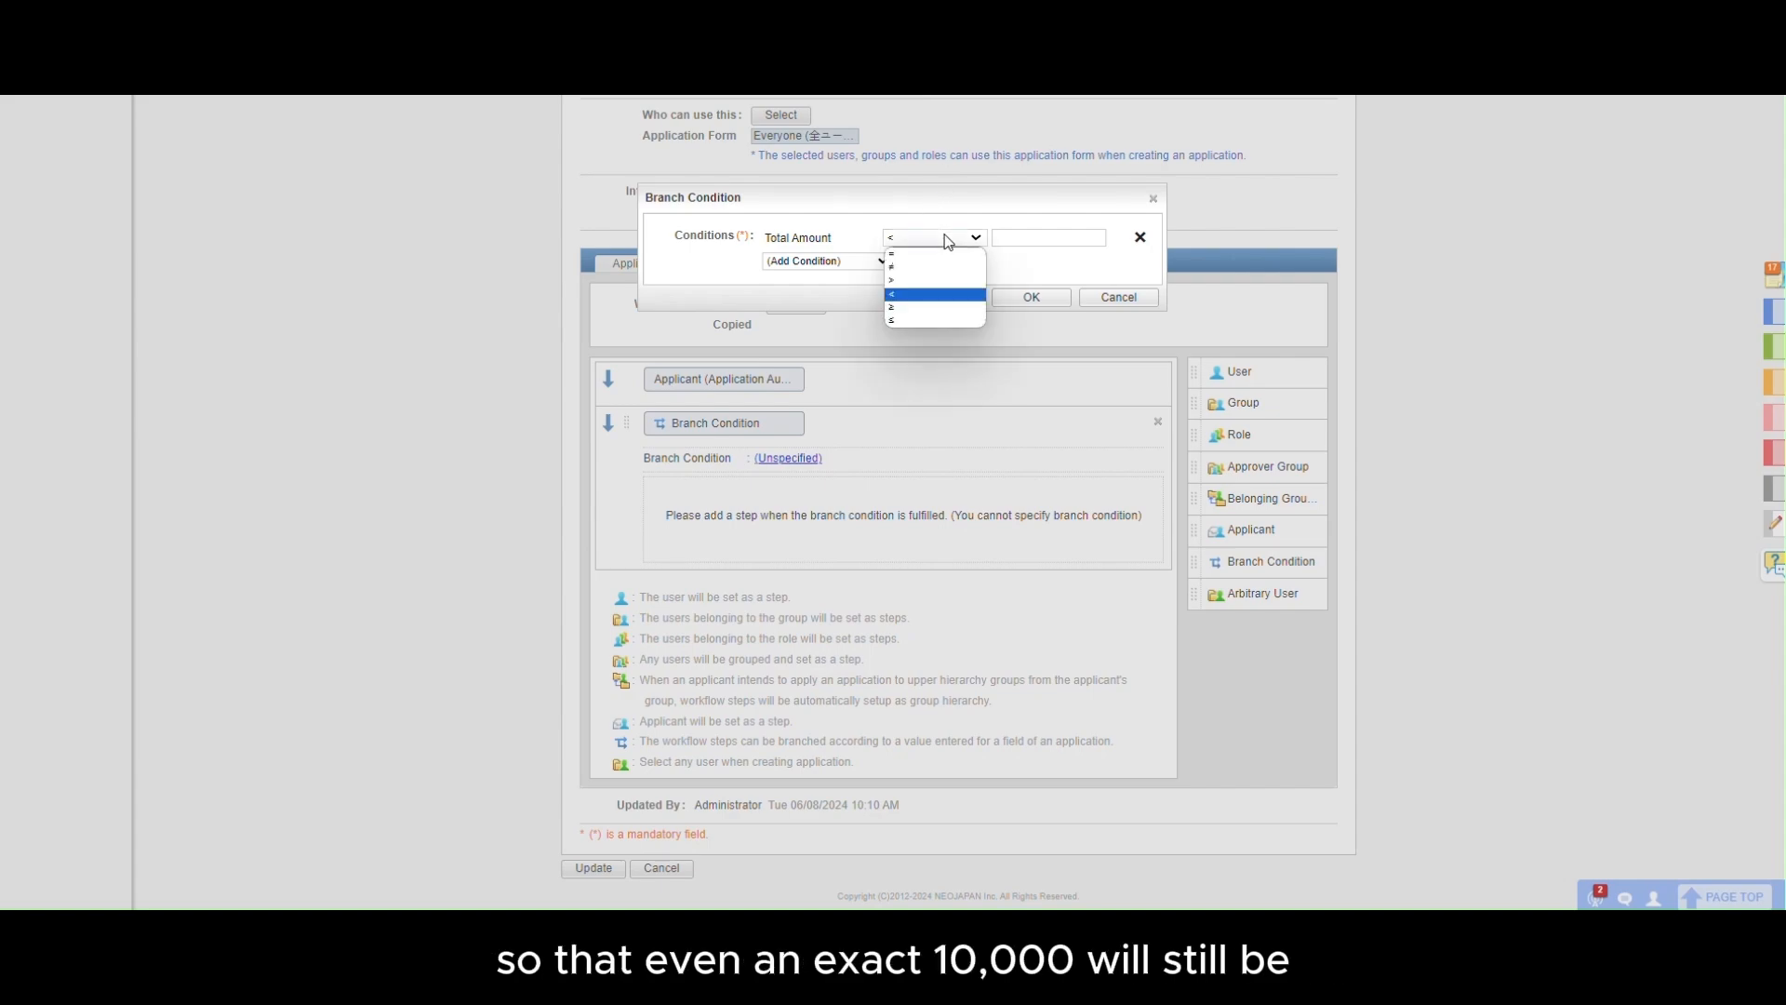
click(928, 321)
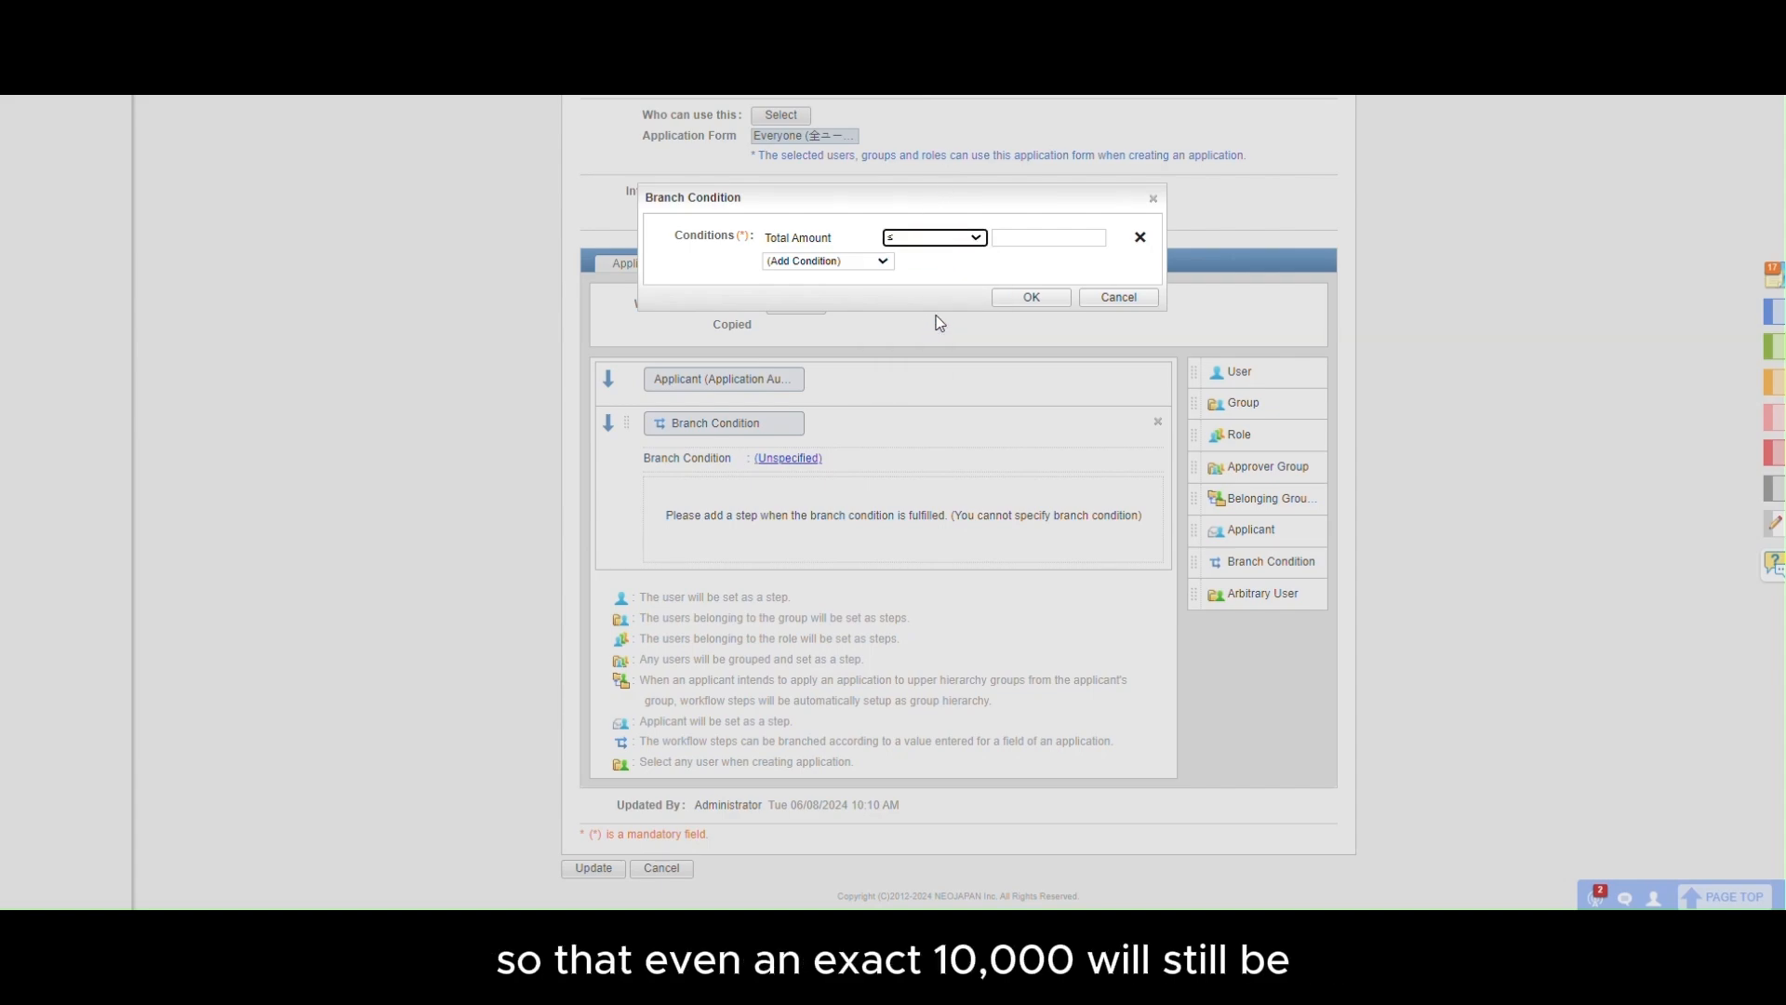
click(1024, 236)
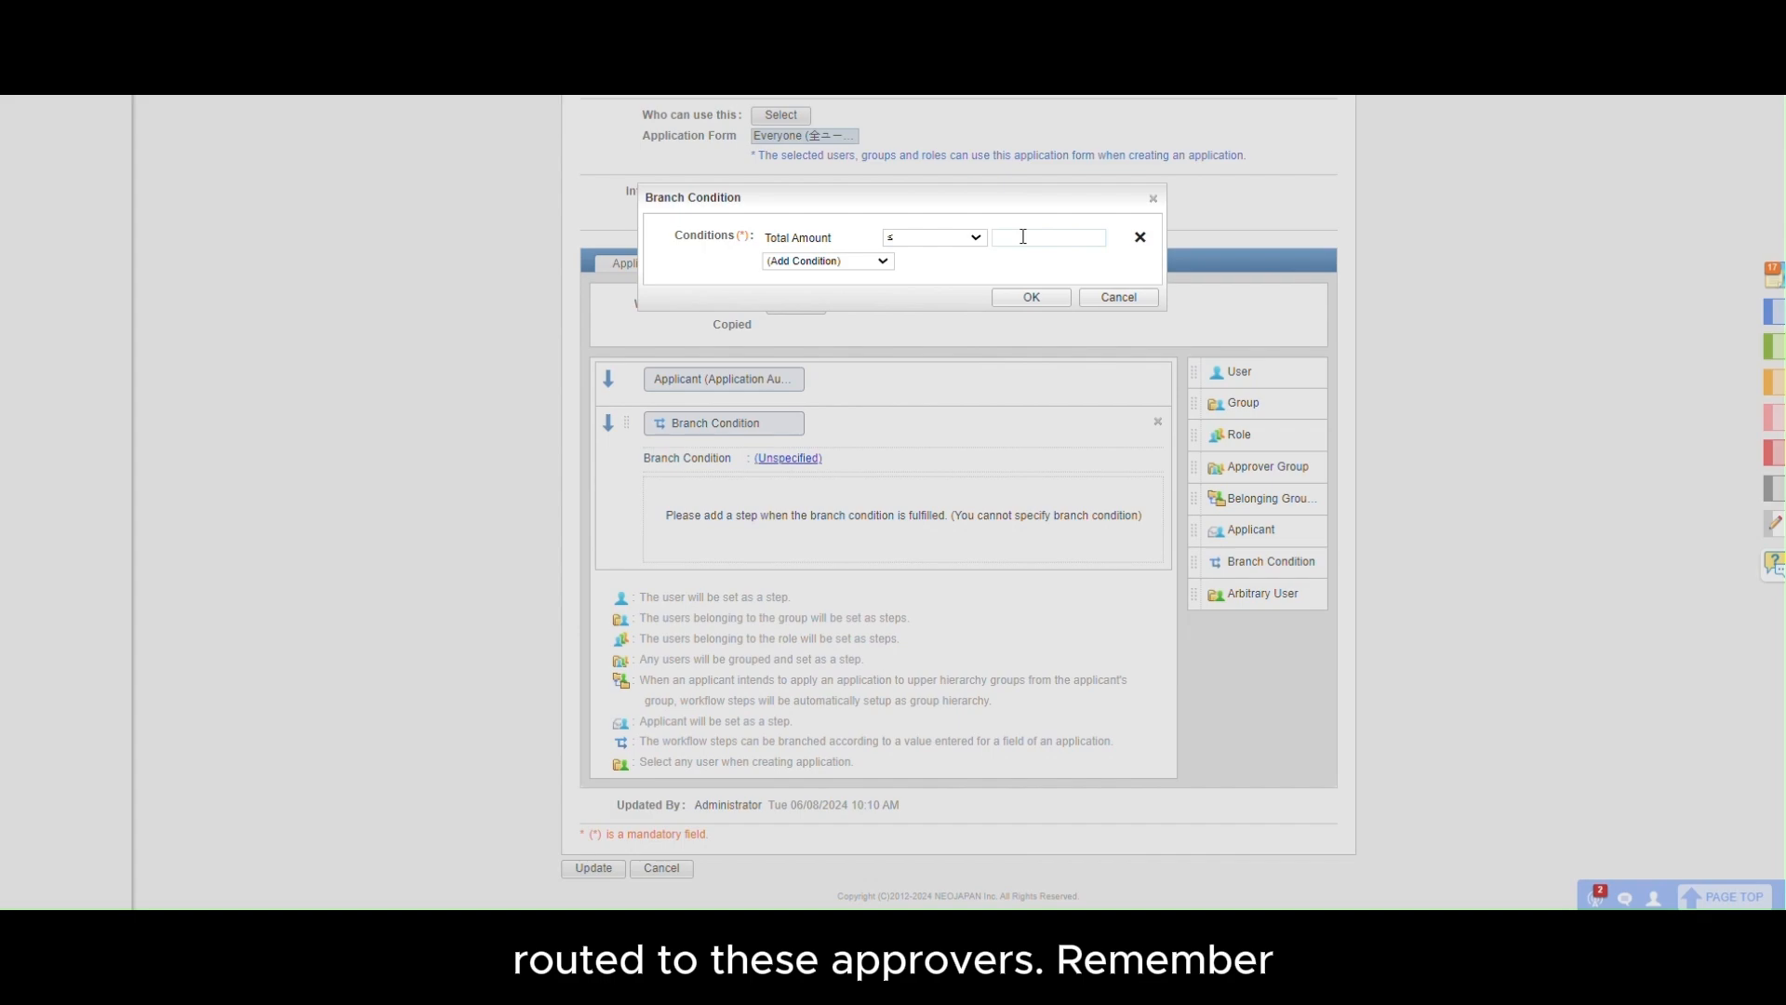
text(10000)
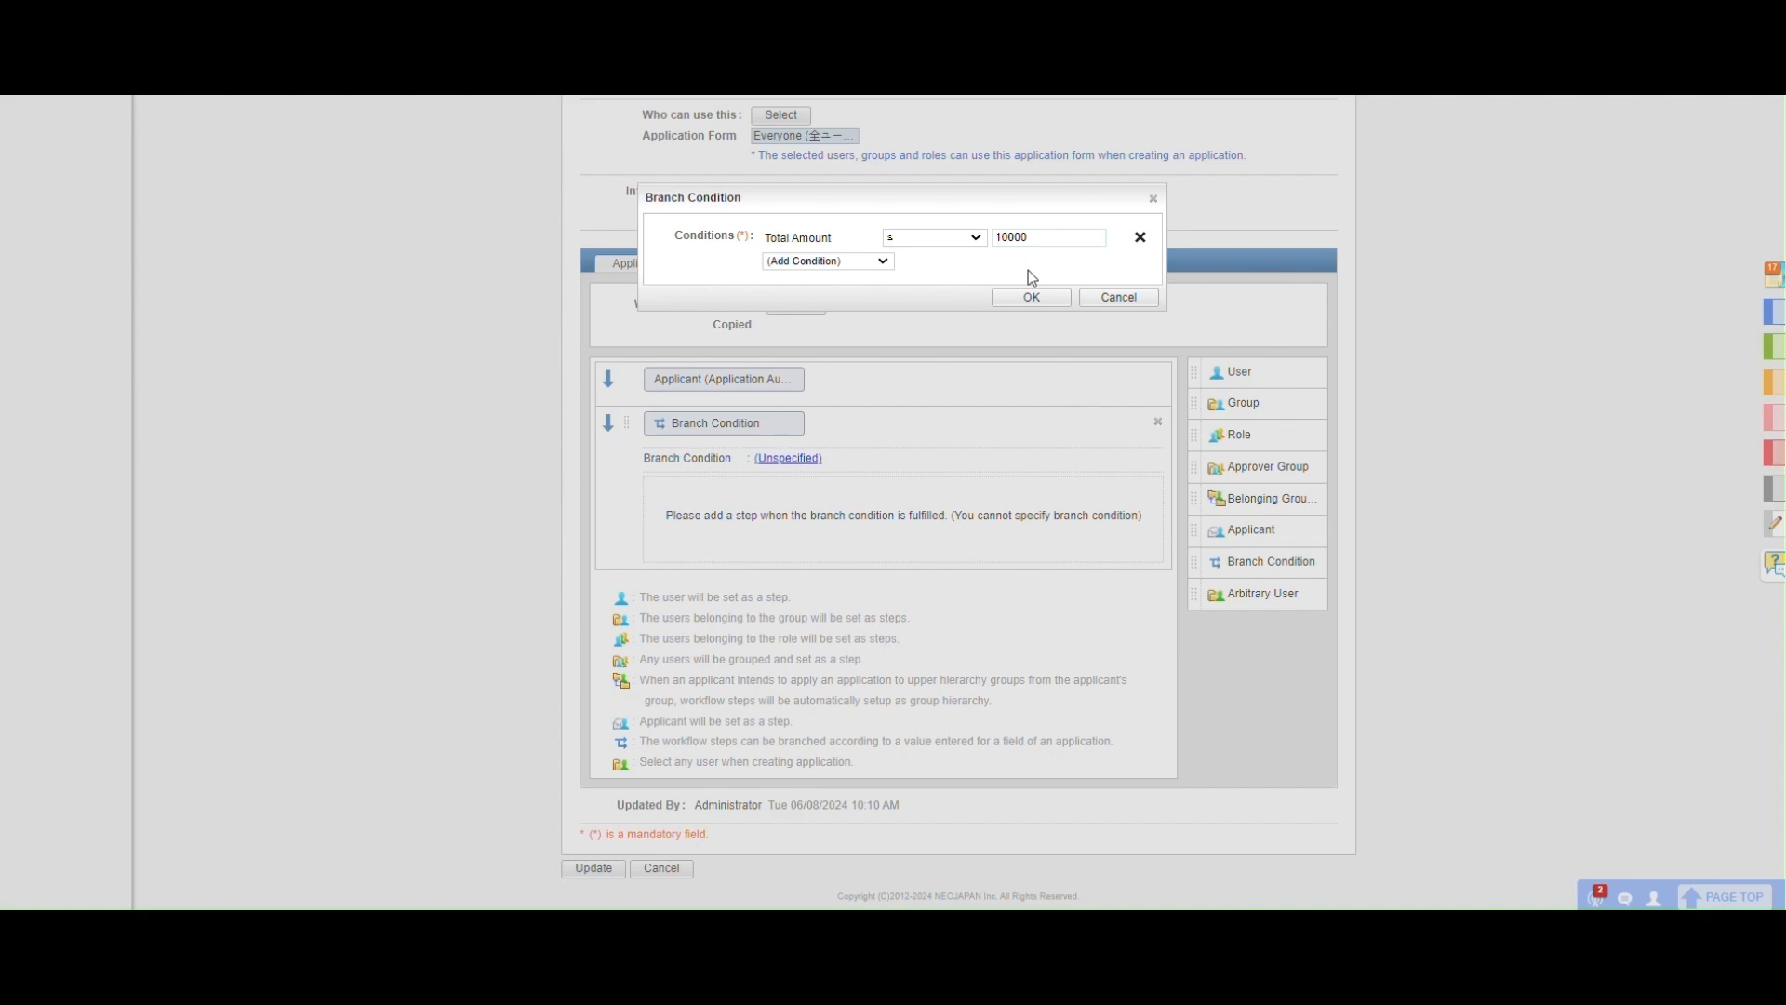
click(1031, 296)
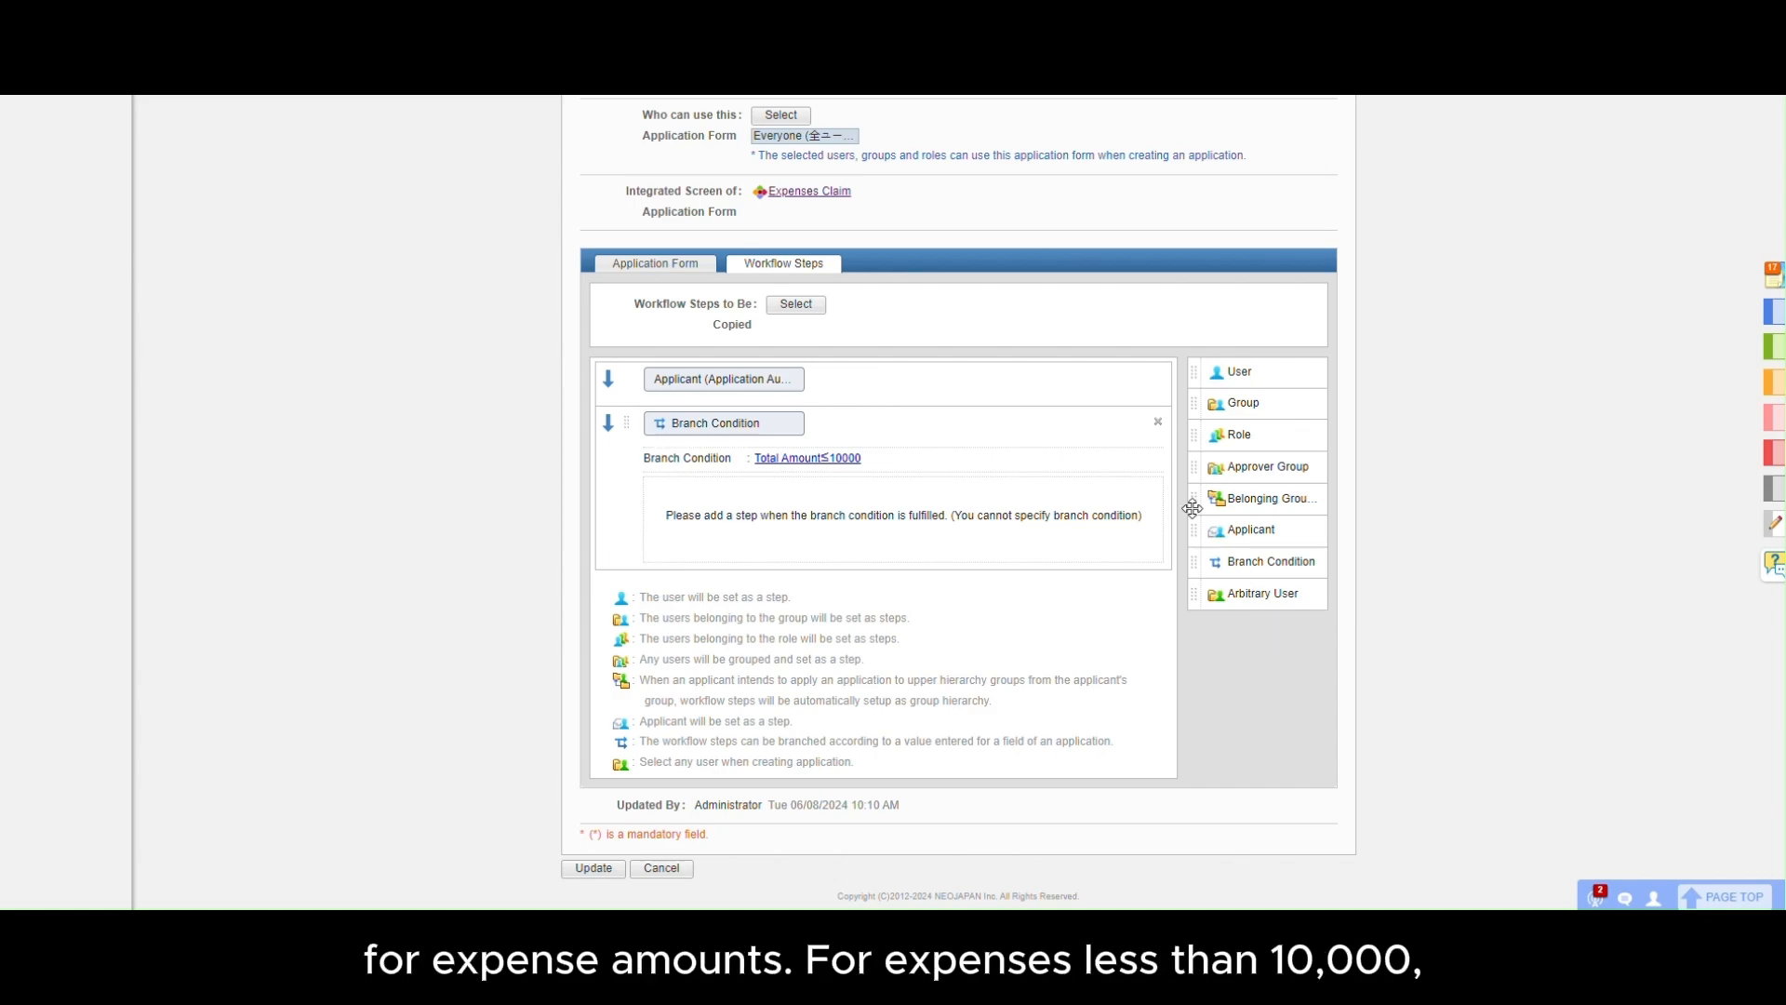
Step: Add a Belonging Group Hierarchy step inside the branch condition and set it to the 3rd Hierarchy
drag(1193, 507, 819, 507)
click(932, 237)
click(921, 279)
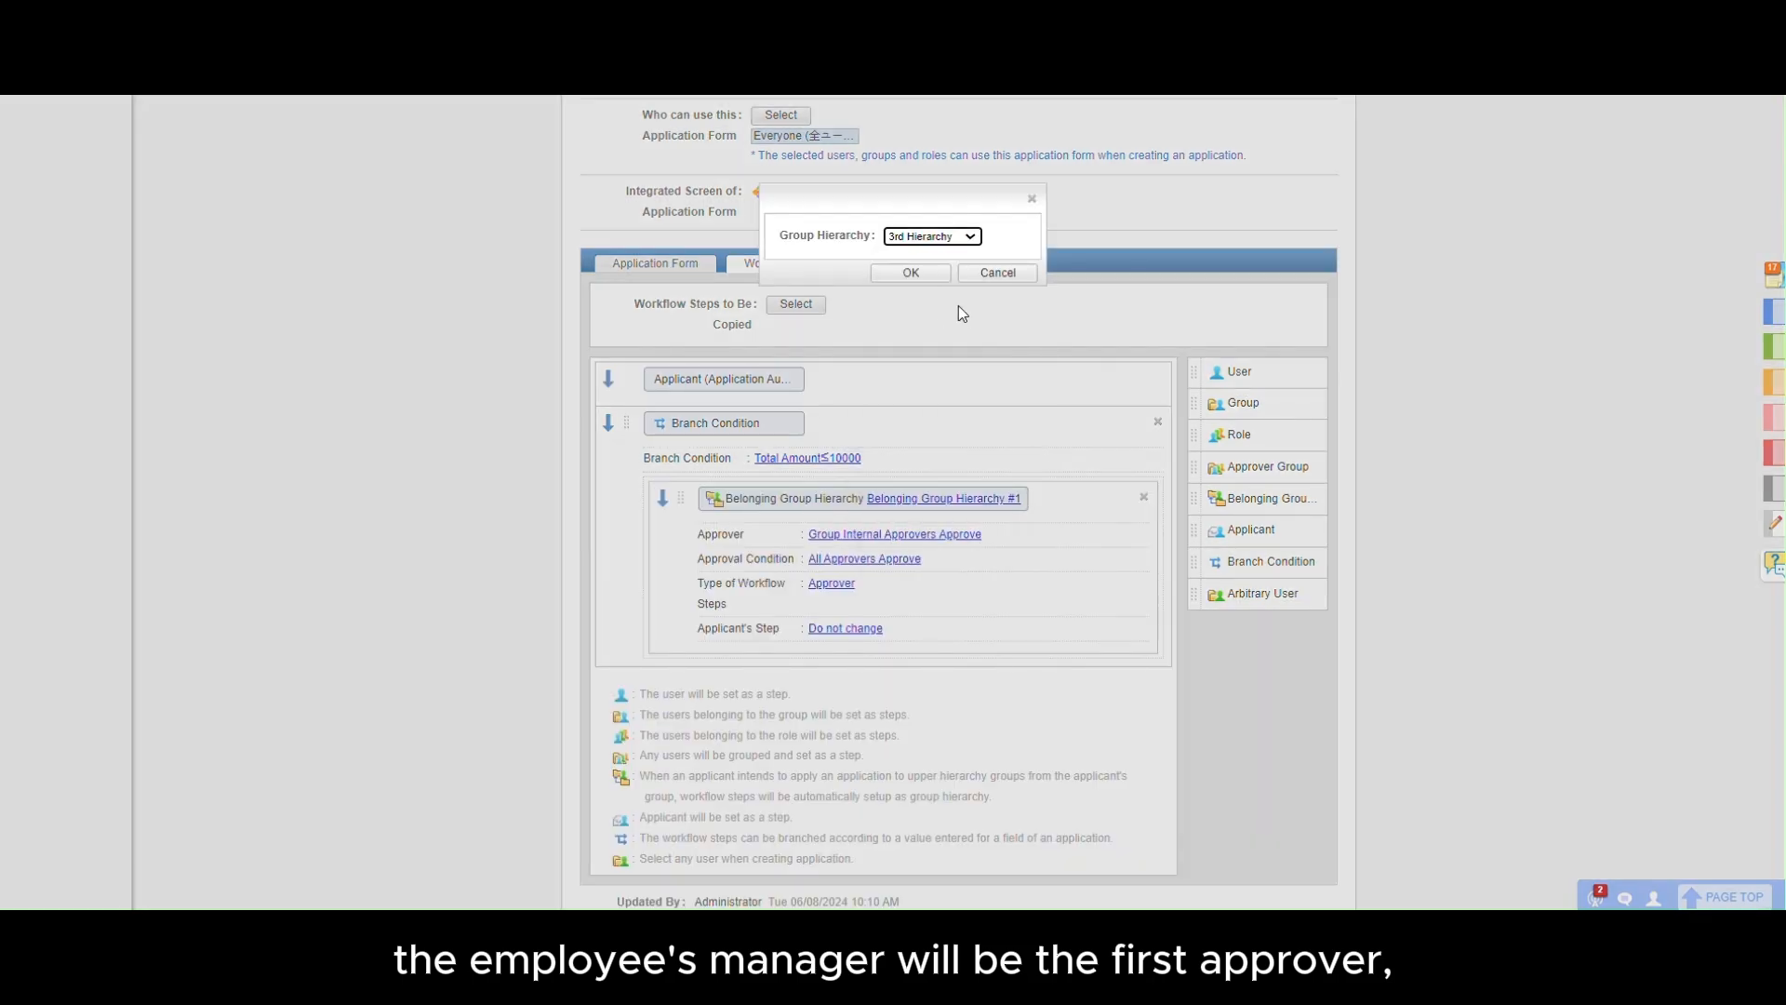
click(907, 272)
Step: Make users in the Managers role the hierarchy step's approvers, with the condition More than or Equal to One Approver Approve
click(877, 544)
click(661, 253)
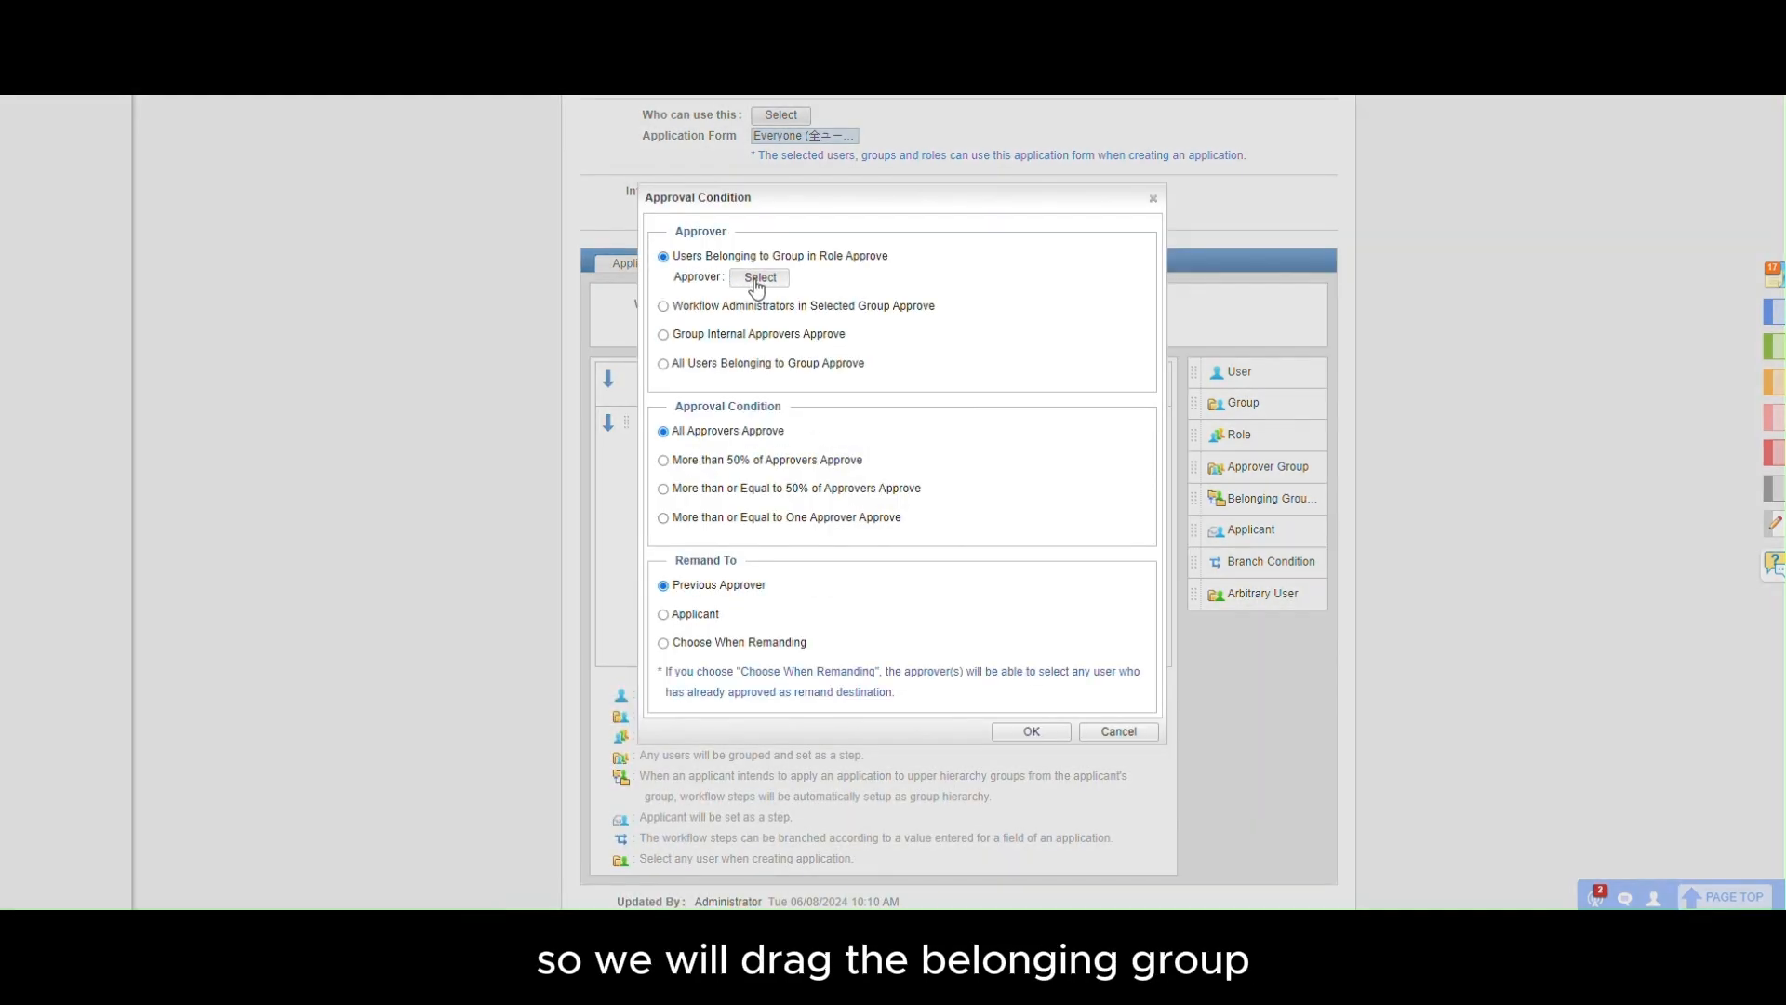
click(743, 276)
click(779, 349)
click(1184, 733)
click(659, 521)
click(685, 720)
click(1035, 797)
Step: Add a User step after the hierarchy step and assign the Accounting Director from the Accounting group as approver
scroll(1108, 755, down, 2)
drag(1195, 251, 882, 540)
click(487, 284)
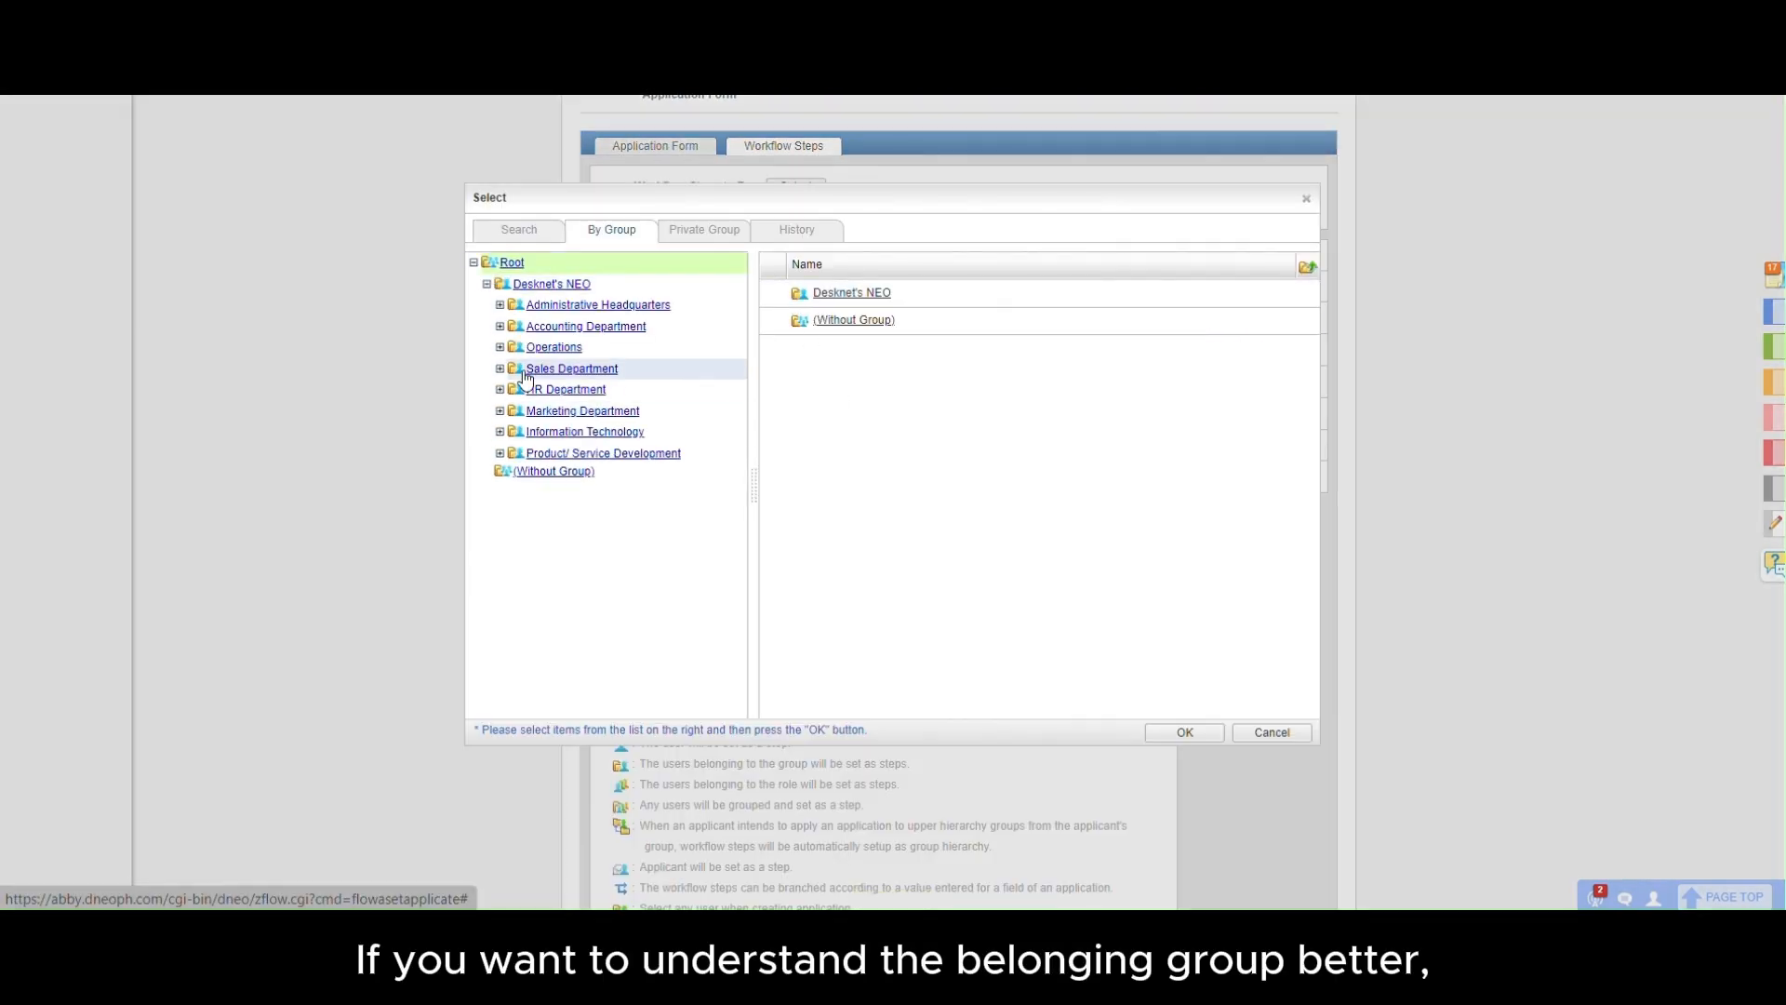
click(500, 325)
click(566, 369)
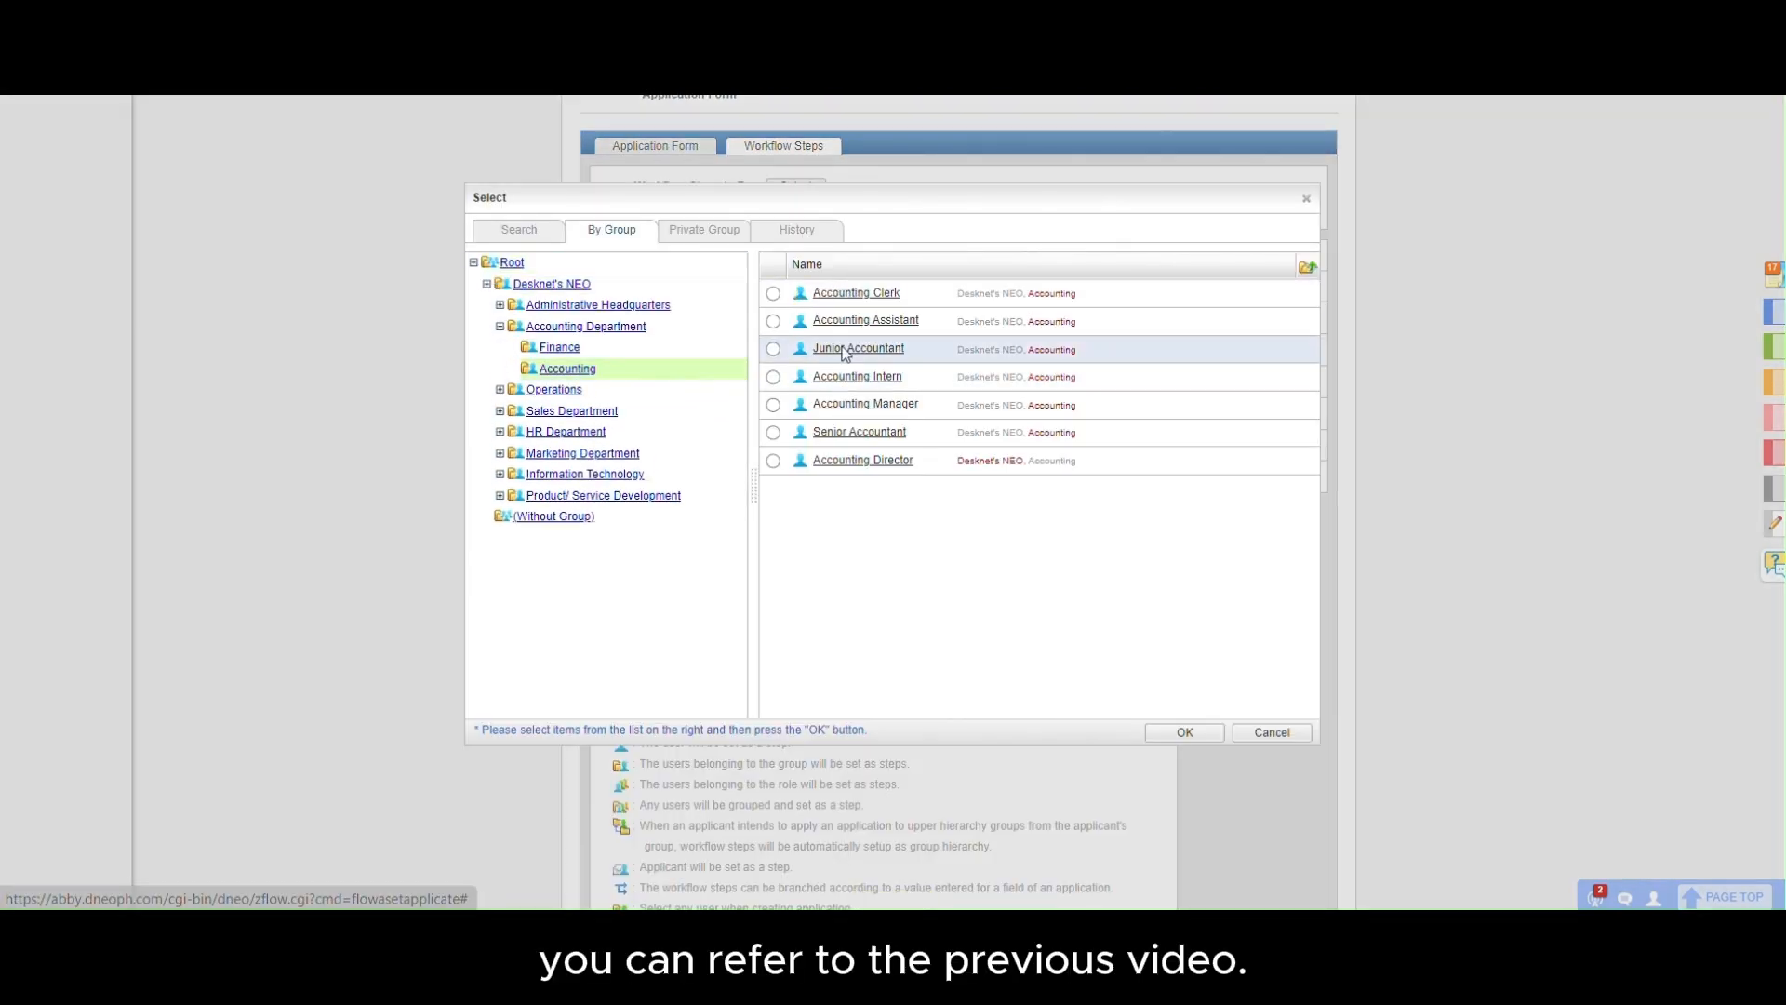
click(773, 460)
click(1185, 732)
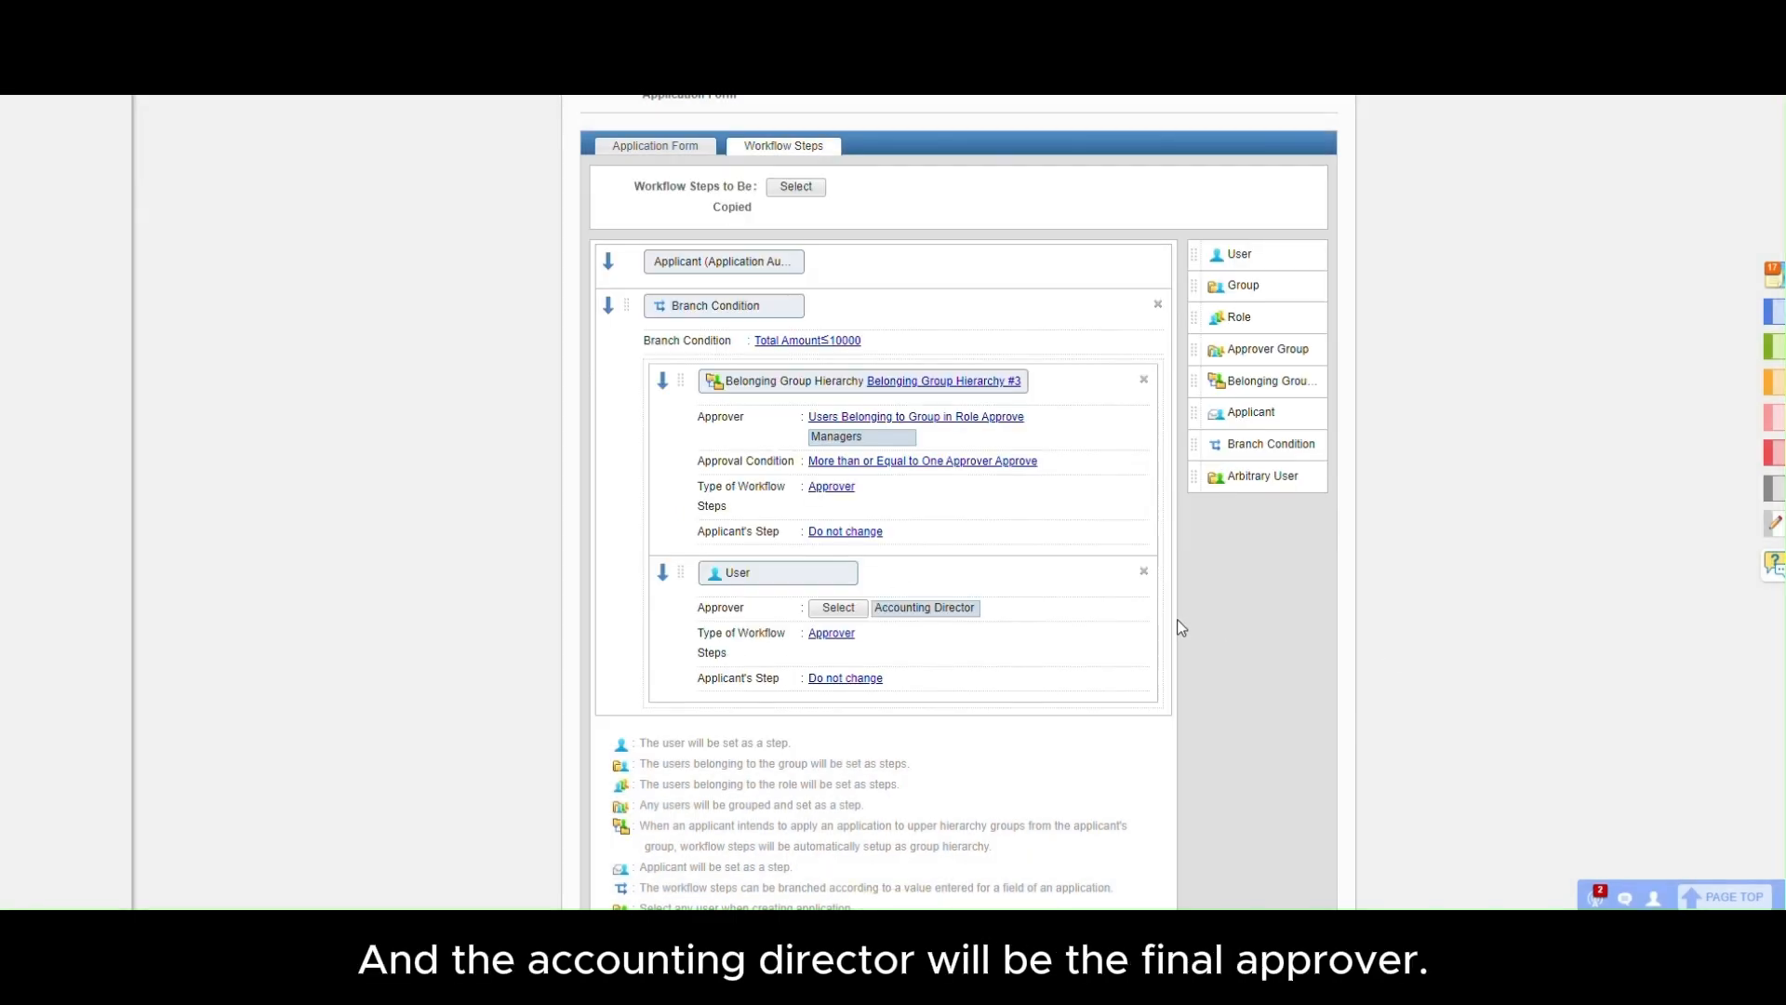
Step: Add a second branch condition below the first one, requiring Total Amount greater than (>) 10000
scroll(1180, 627, down, 2)
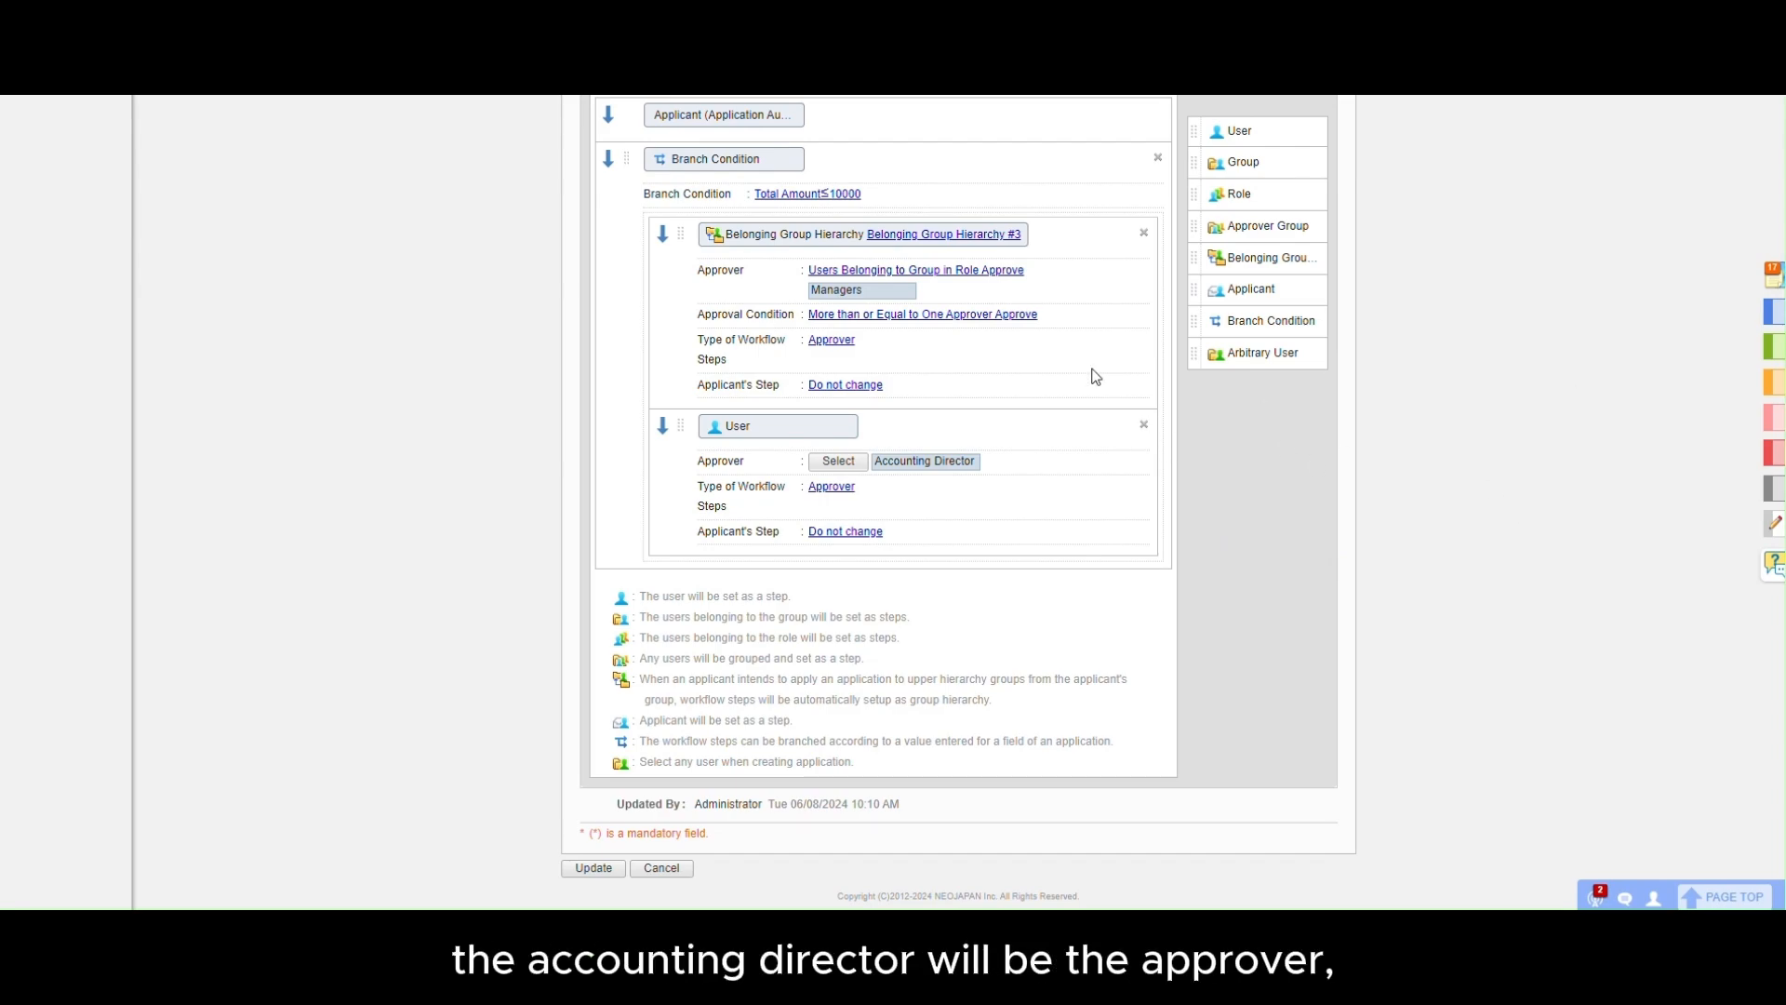
drag(1227, 320, 869, 591)
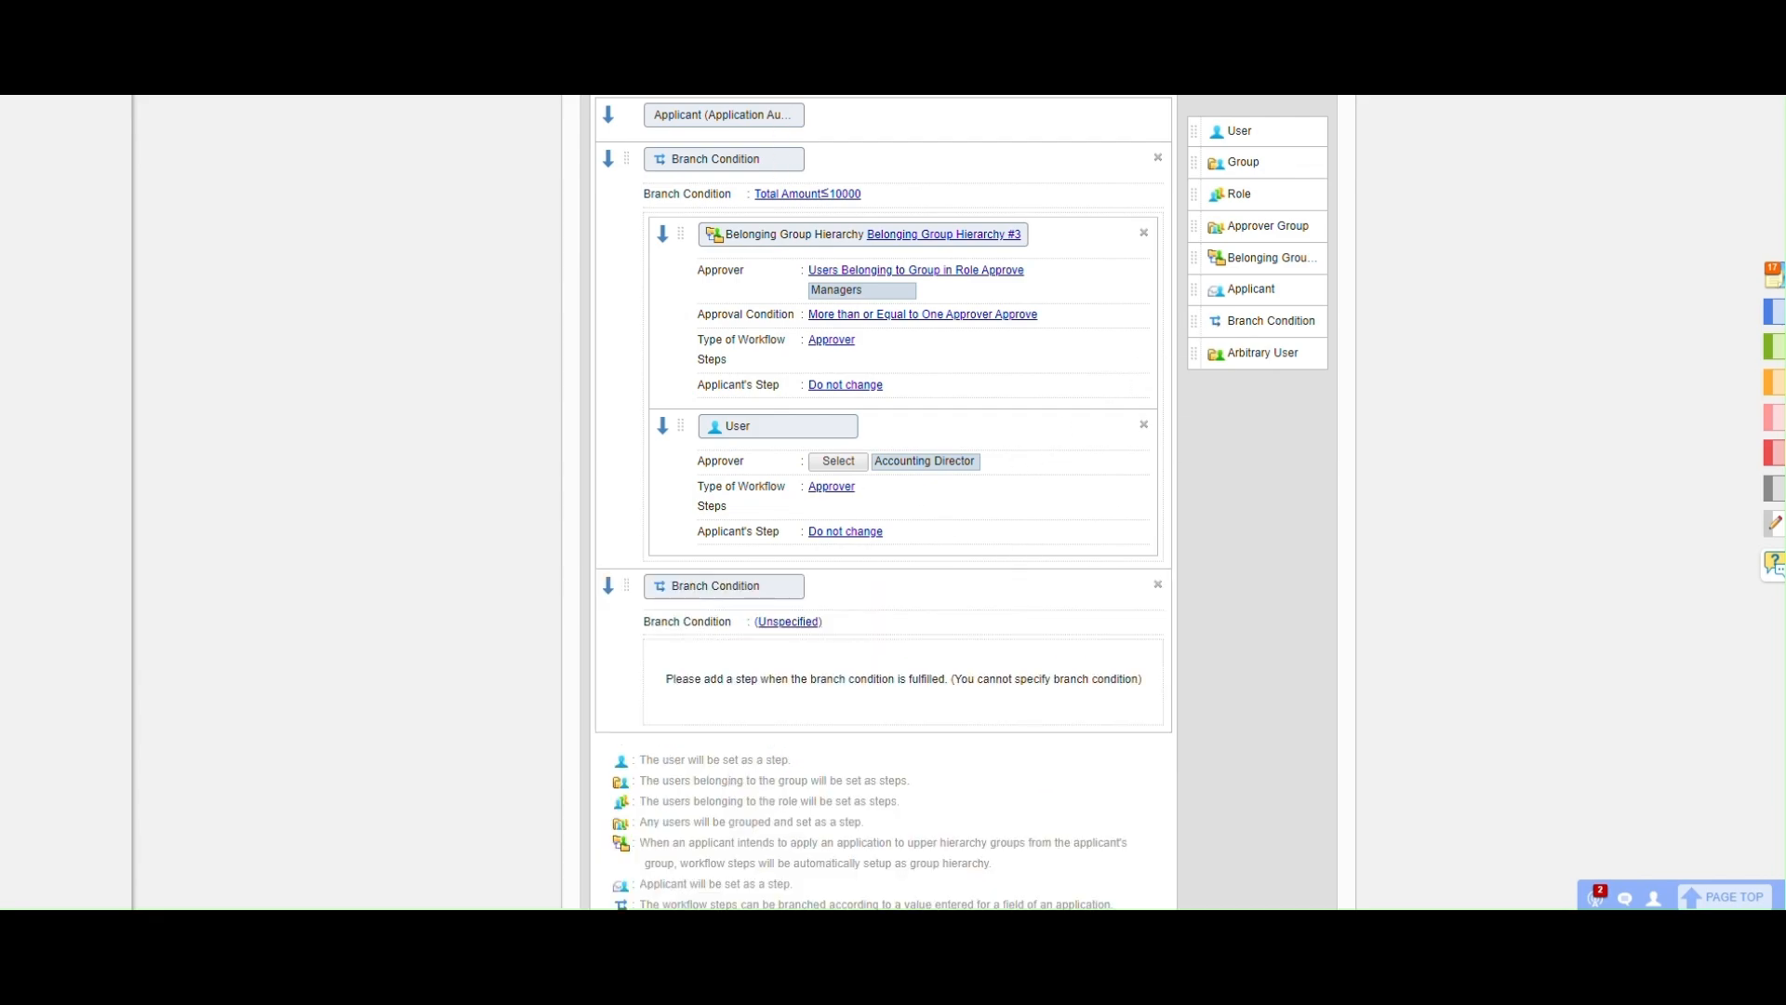
scroll(783, 159, down, 2)
click(788, 458)
click(827, 237)
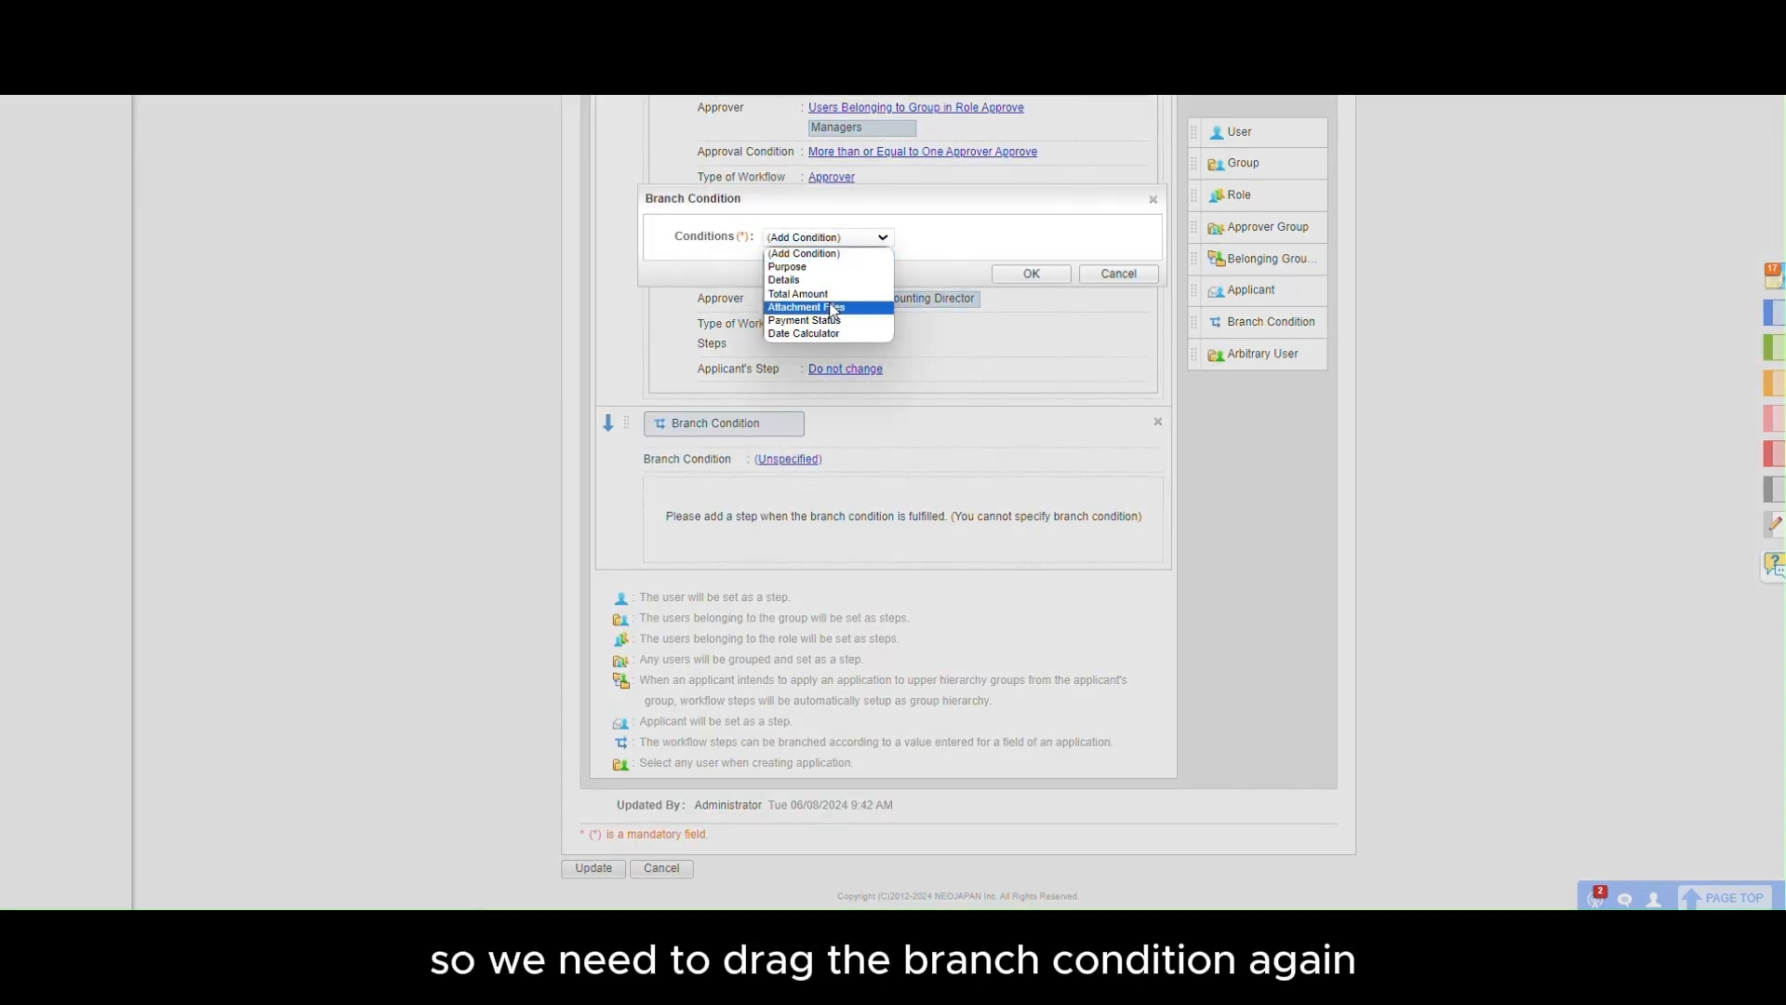
click(831, 303)
click(980, 238)
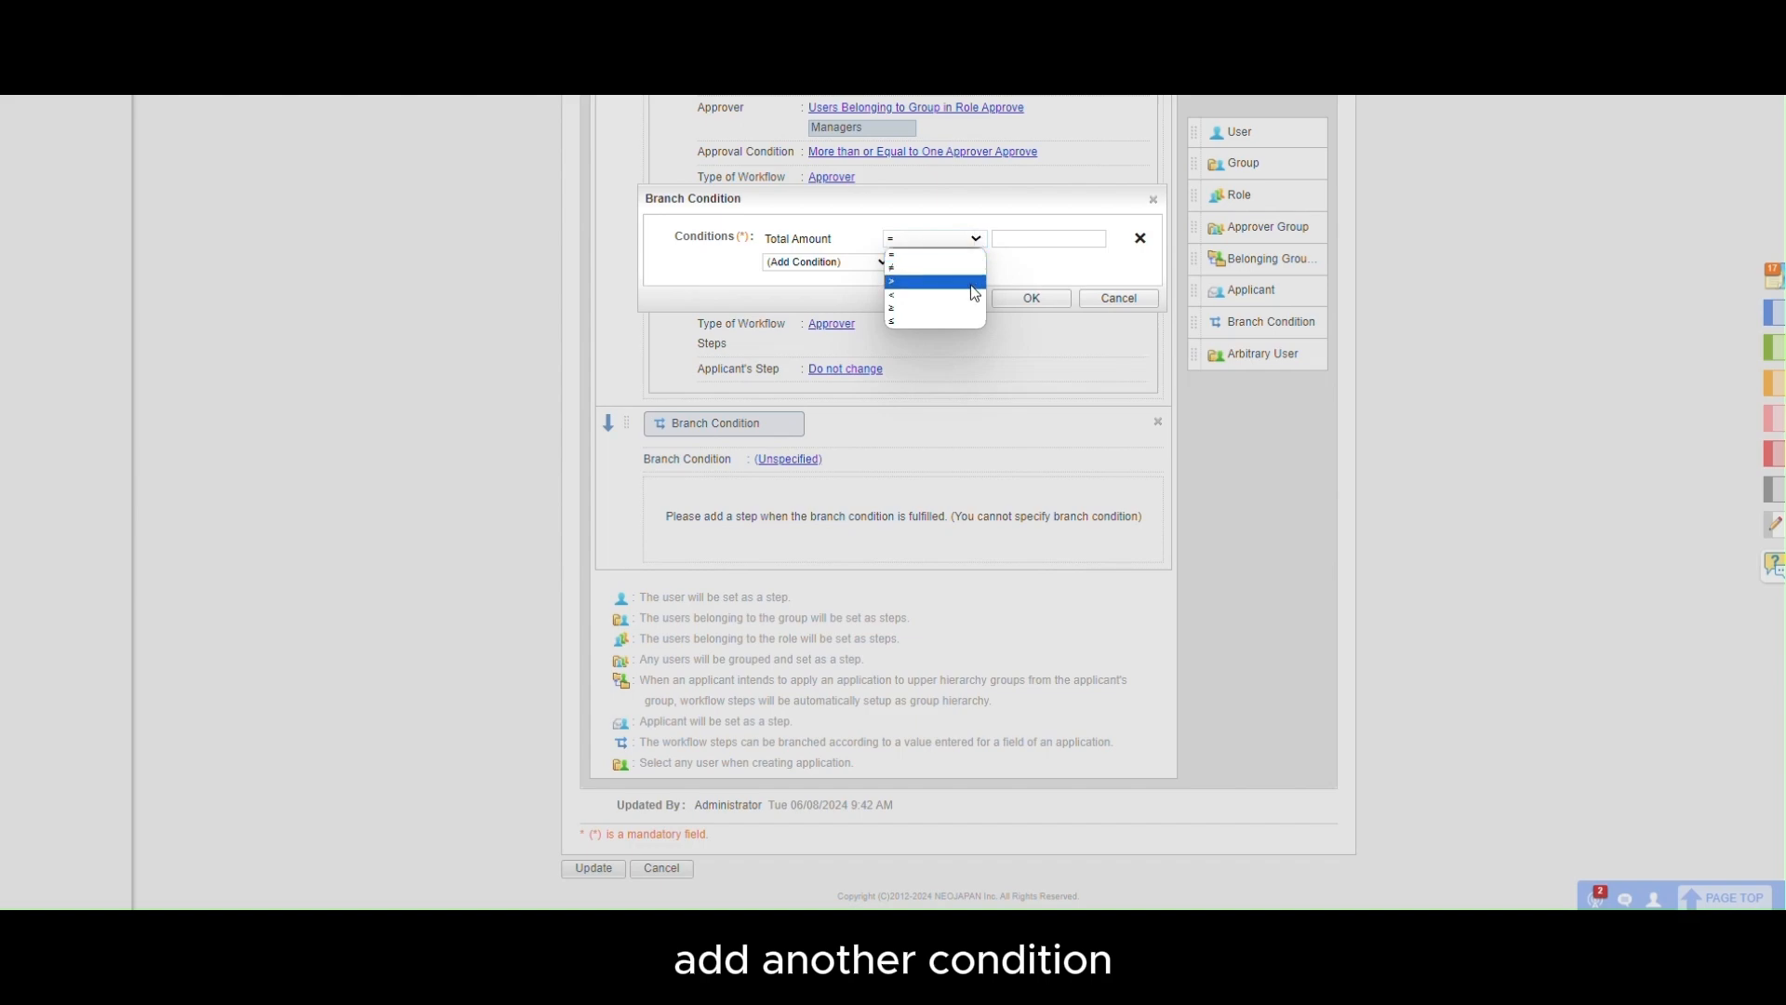
click(930, 280)
click(1024, 239)
text(10000)
click(1040, 301)
Step: Add a User step inside the Total Amount > 10000 branch and assign the Accounting Director from the Accounting group as approver
drag(1240, 132, 913, 545)
click(838, 533)
click(487, 285)
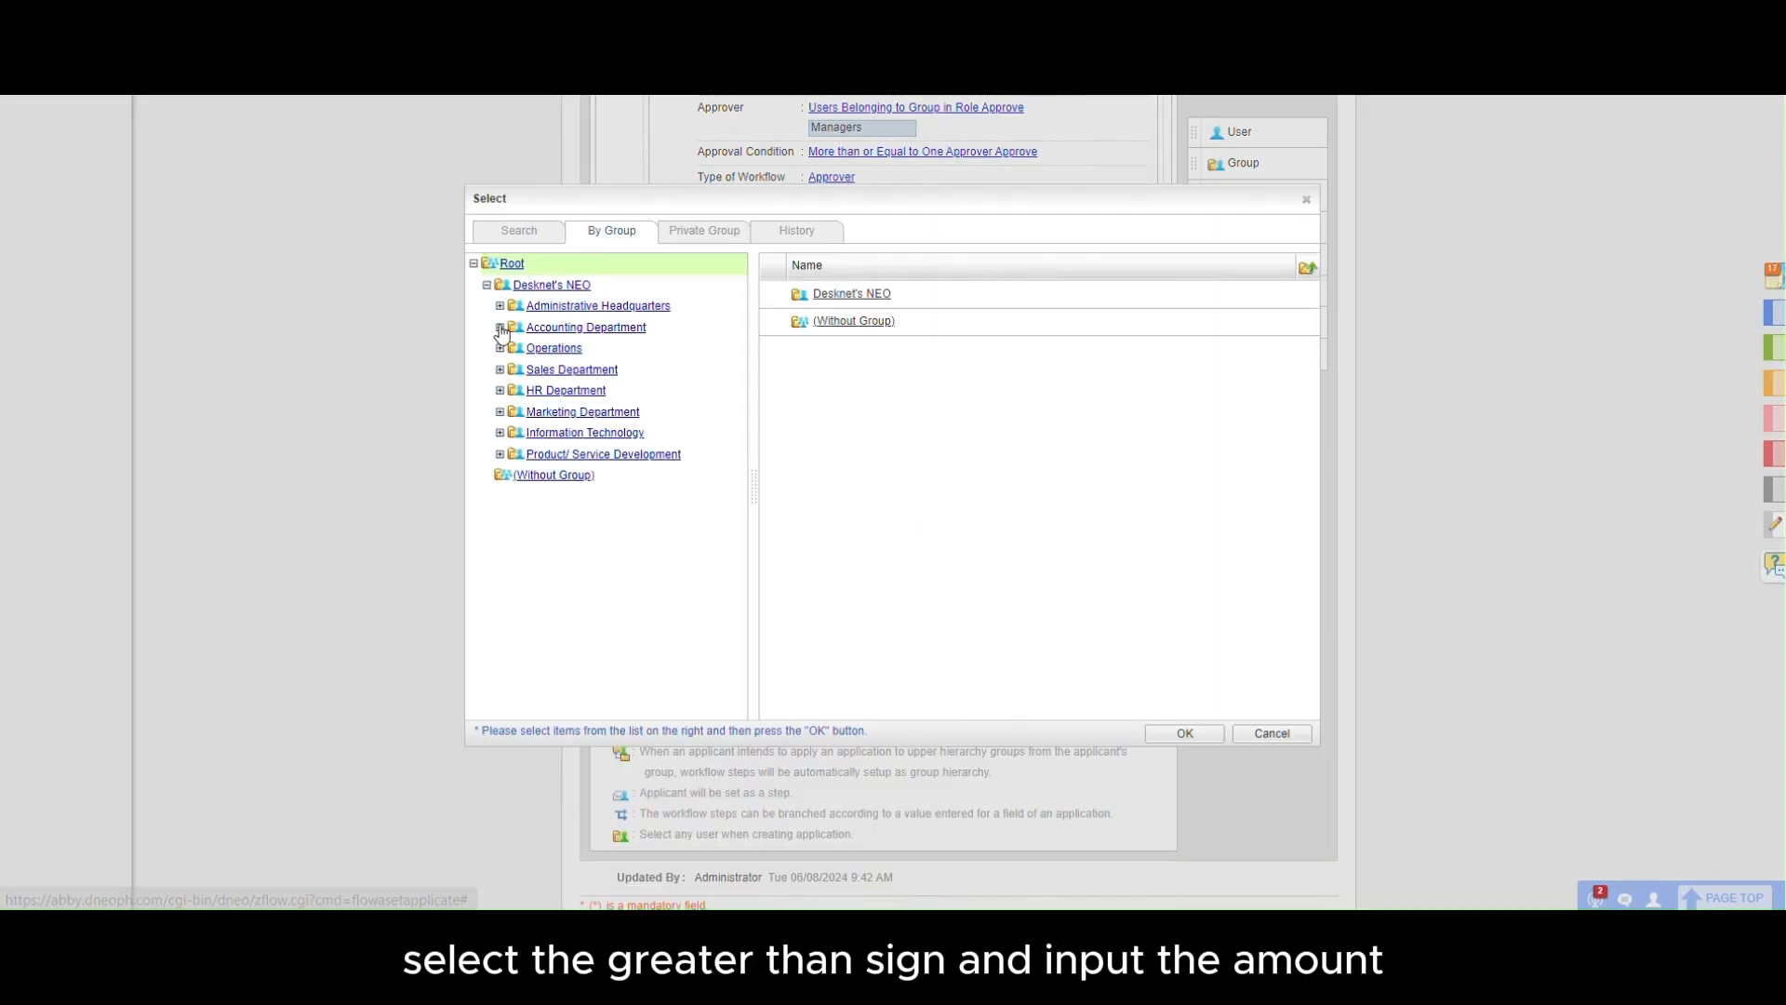
click(497, 324)
click(558, 363)
click(779, 465)
click(1184, 733)
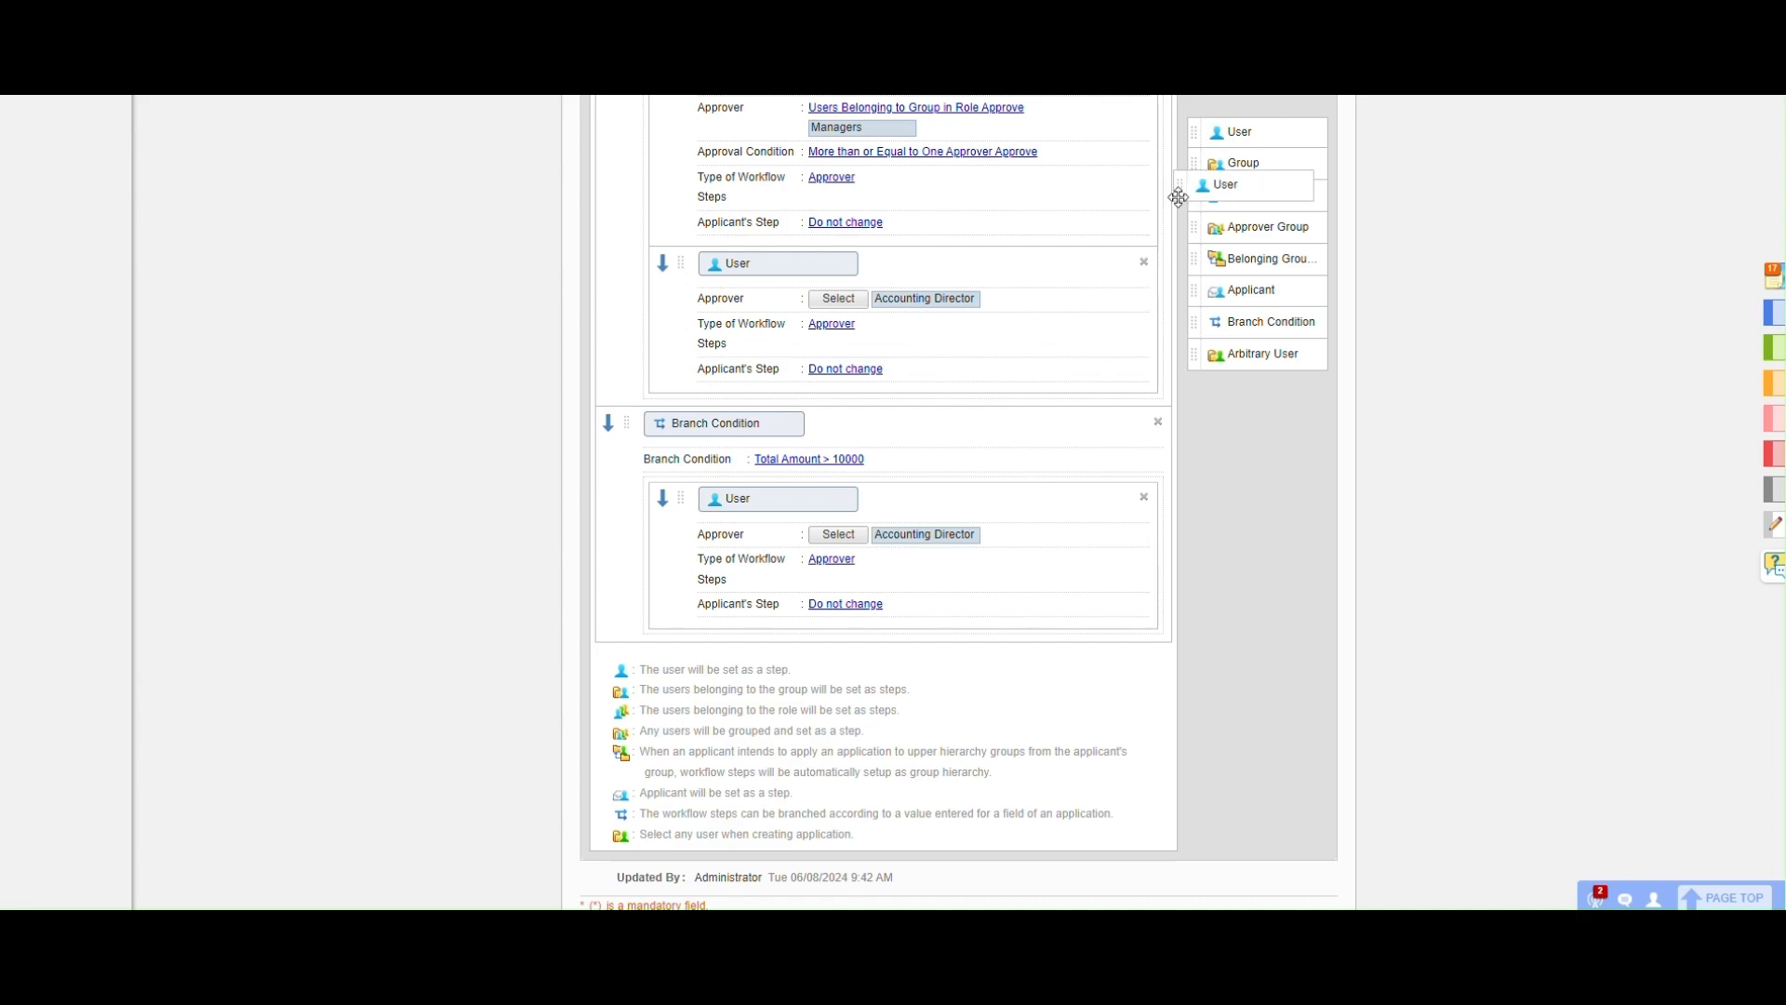
Step: Add a second User step to that branch with the President from the Board of Directors as approver, and save the application form
drag(1196, 129, 893, 633)
click(838, 681)
click(487, 285)
click(500, 306)
click(567, 327)
click(780, 293)
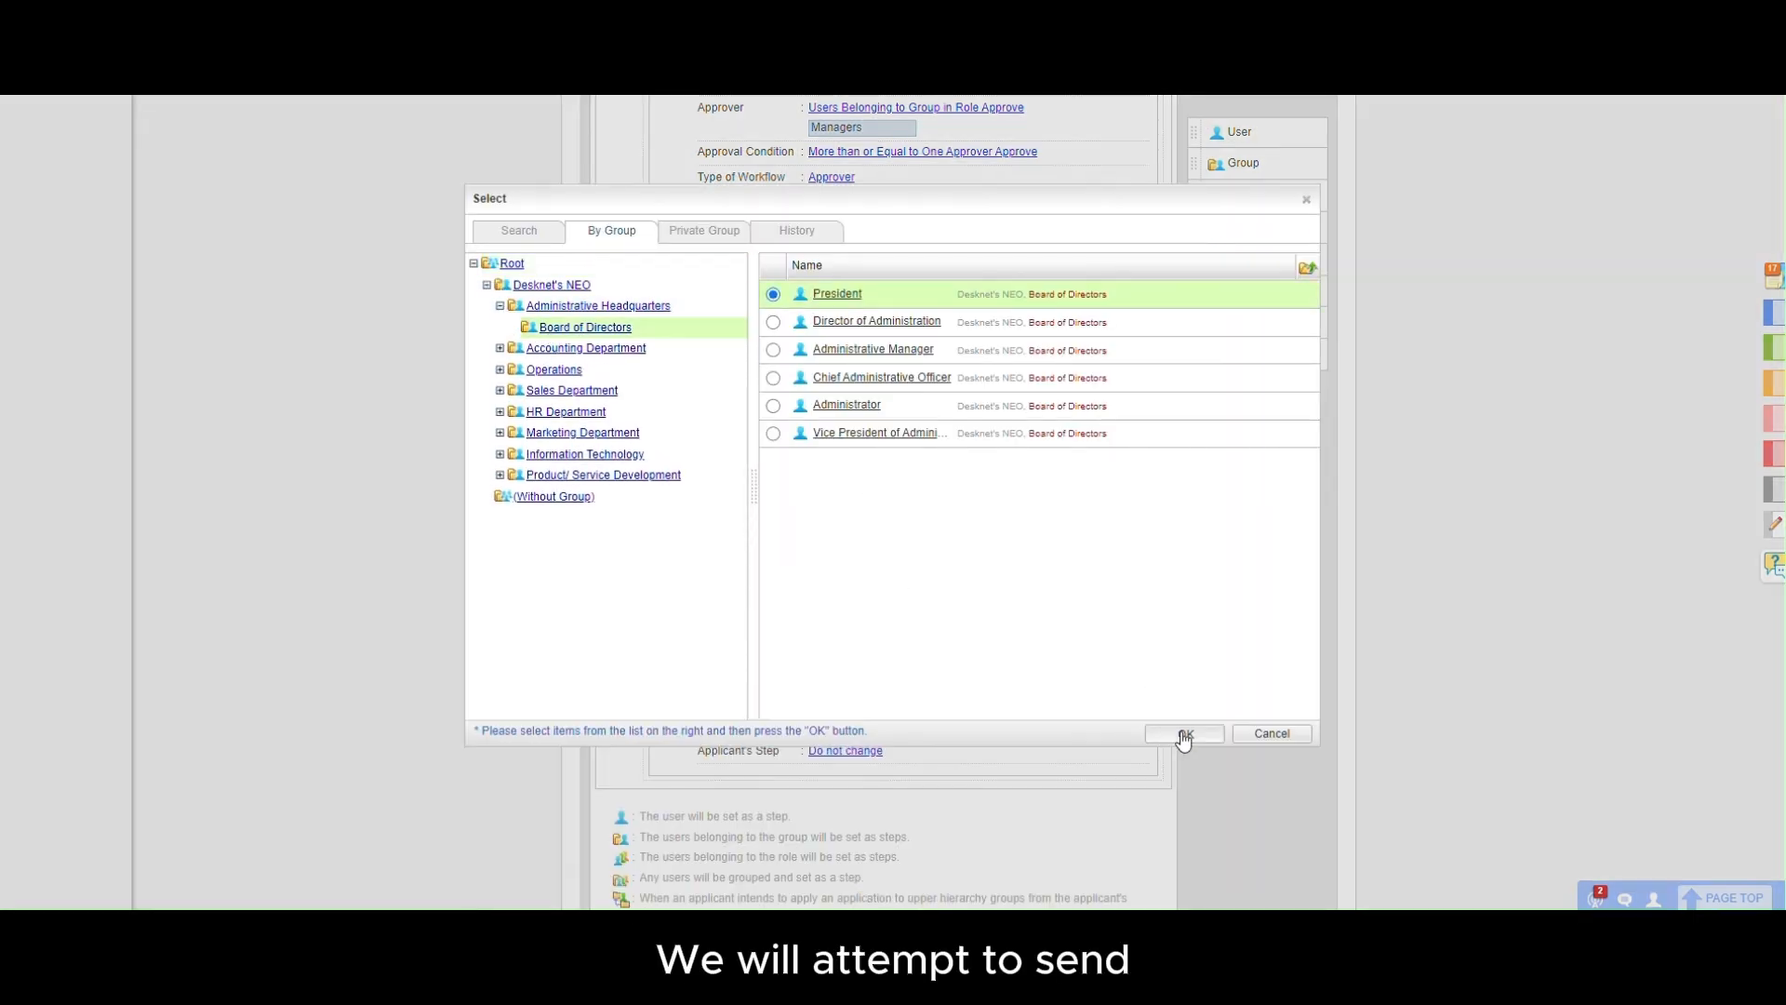
click(1185, 733)
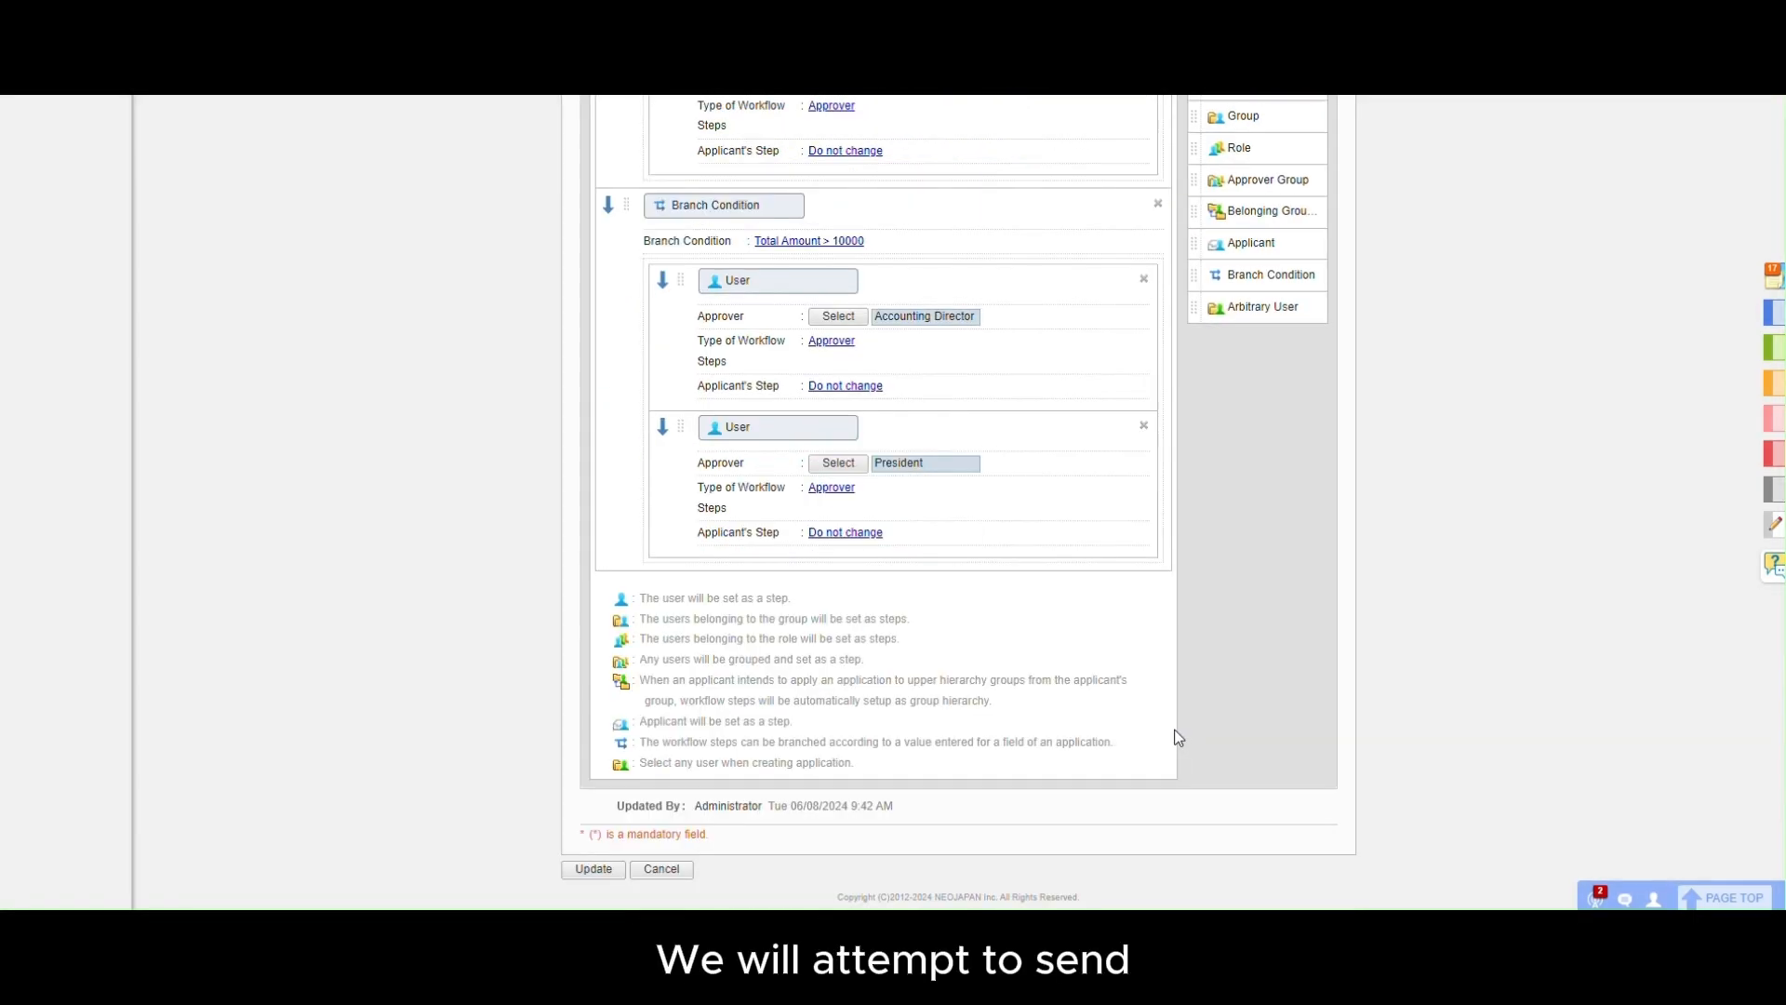
click(595, 868)
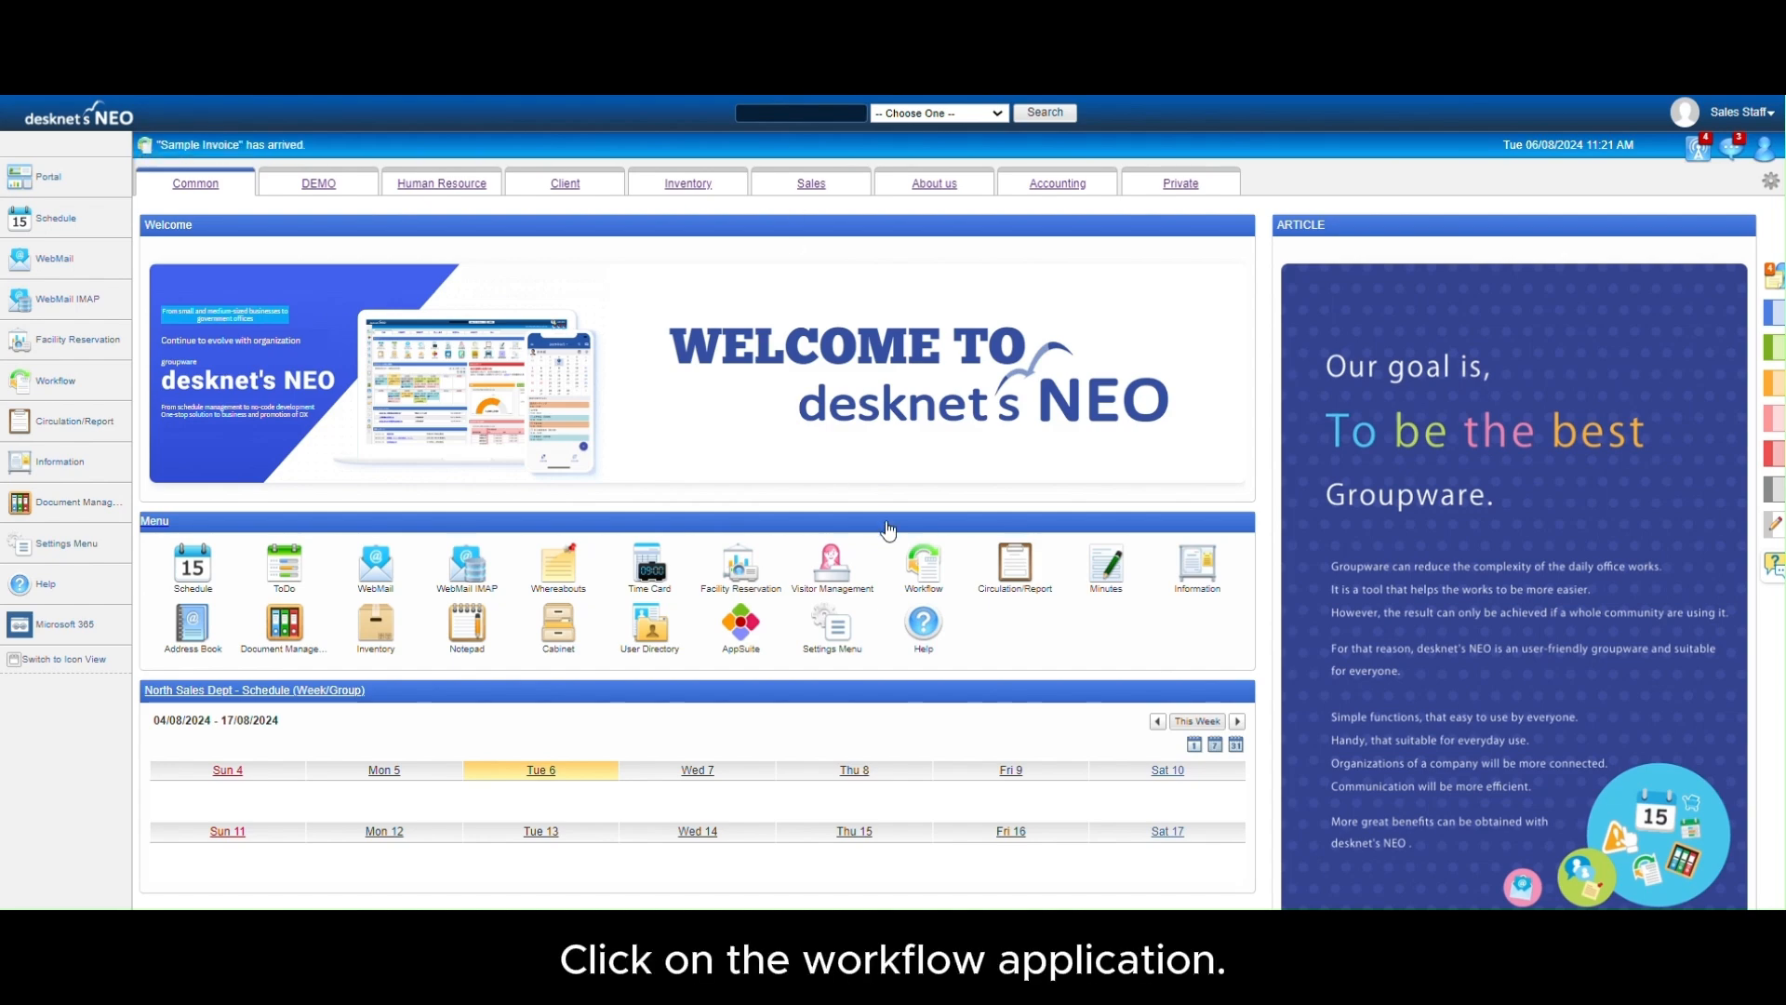
Step: Create a new Workflow application using the Expenses Claim form from the DEMO category
click(925, 570)
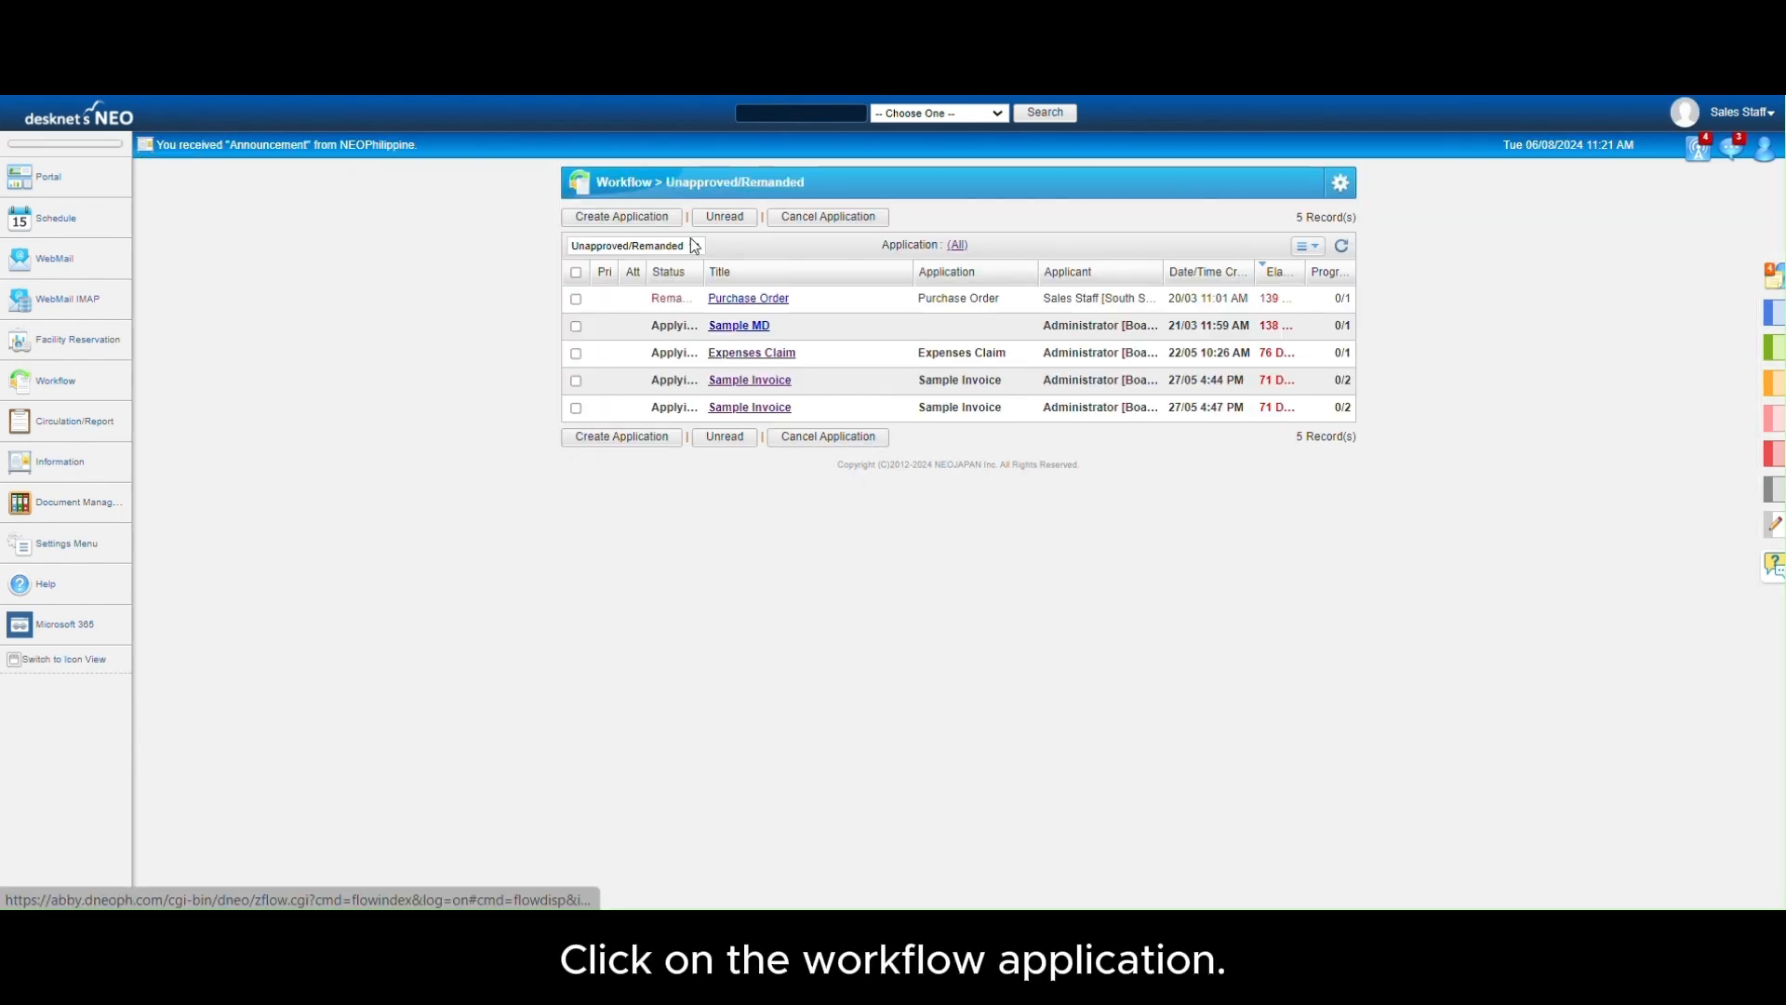
click(657, 217)
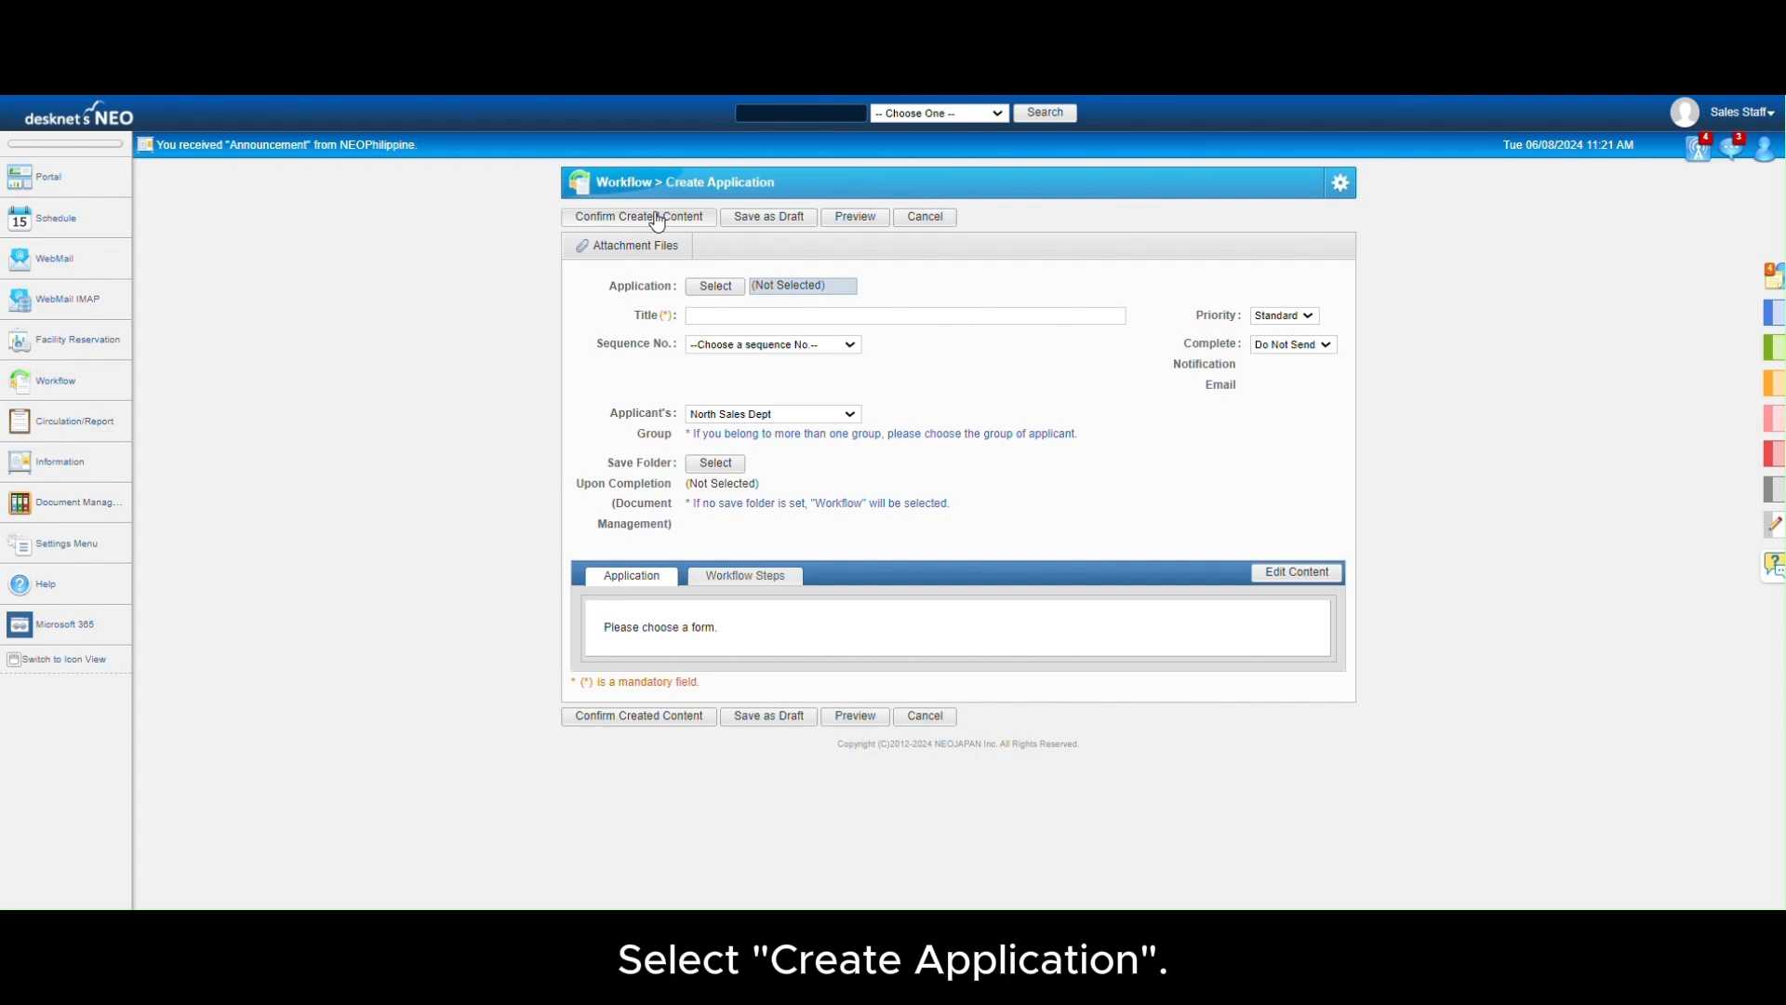
click(716, 286)
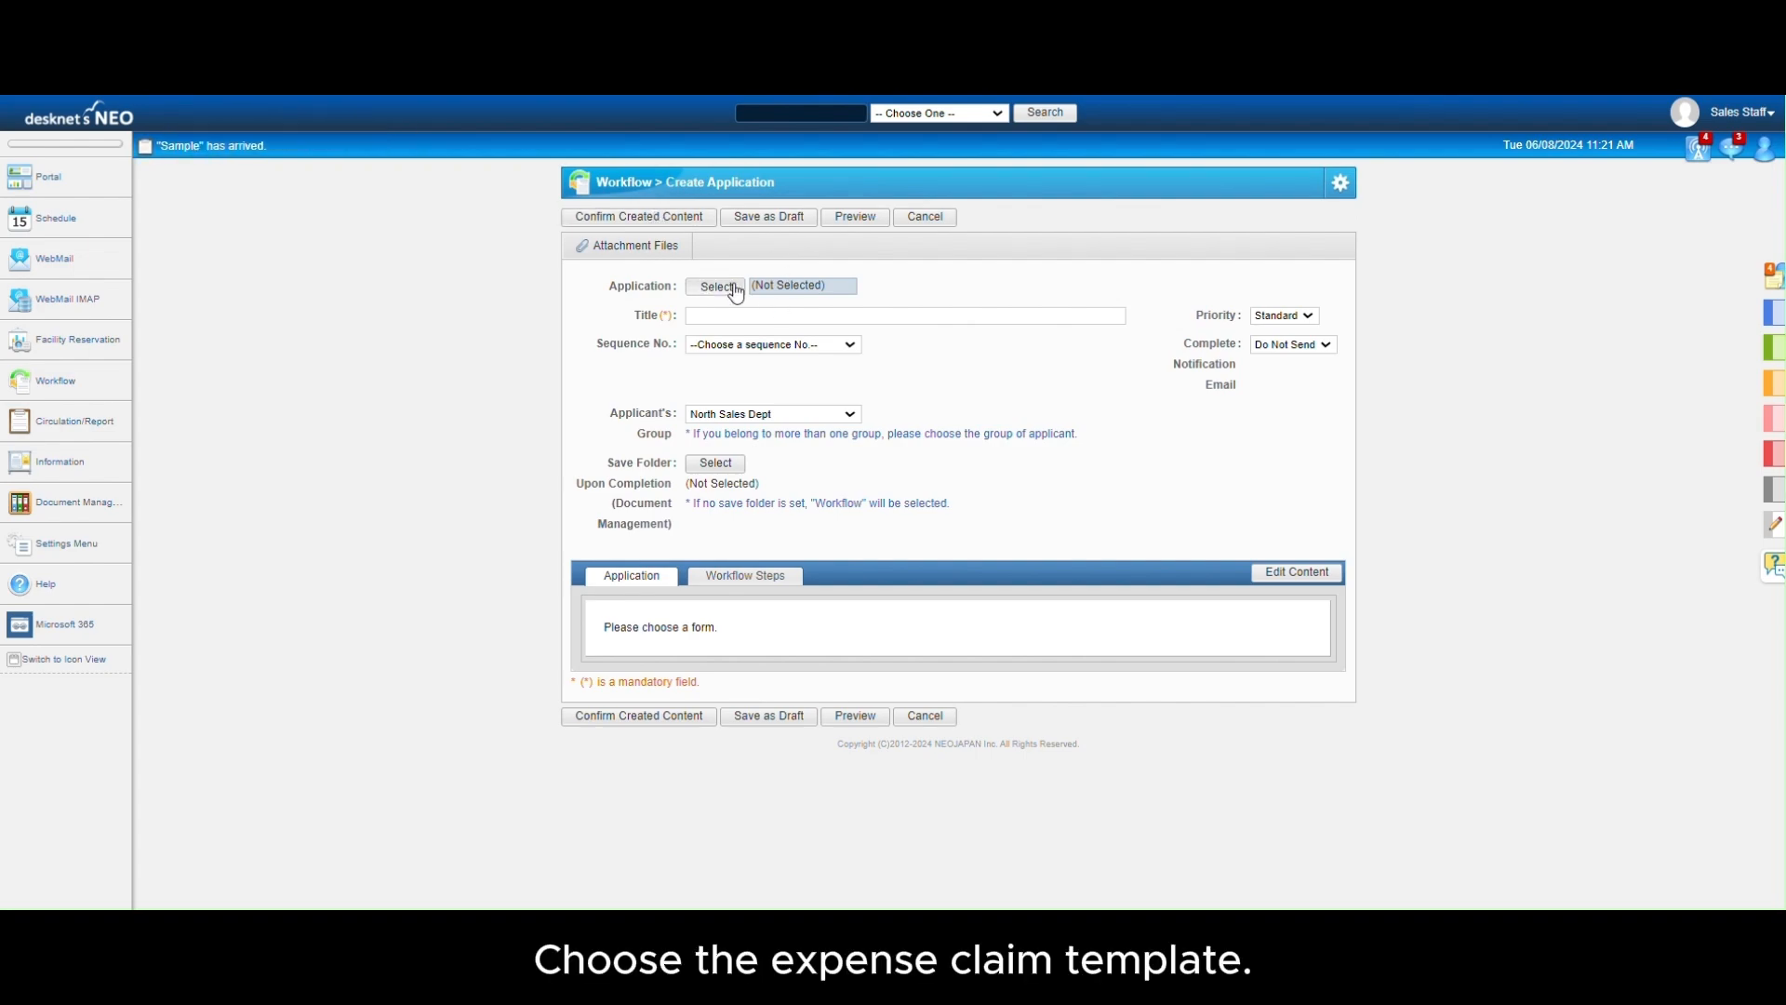
scroll(842, 563, down, 5)
scroll(907, 624, down, 2)
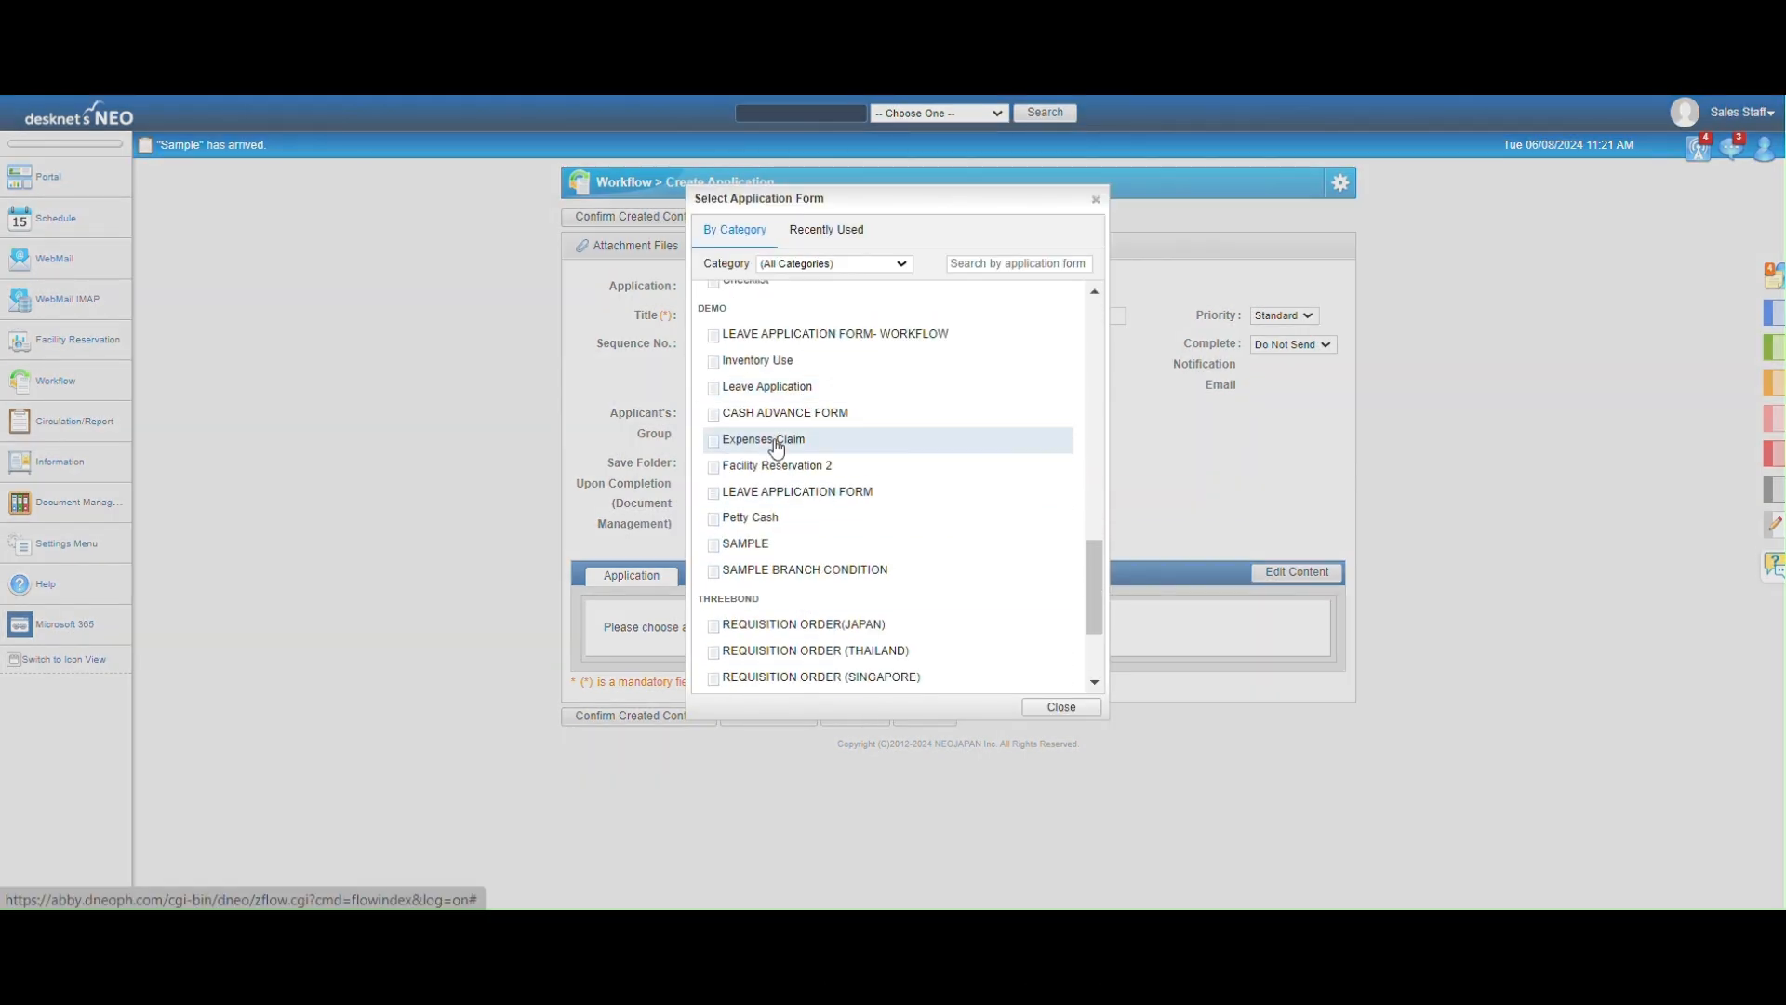
click(782, 439)
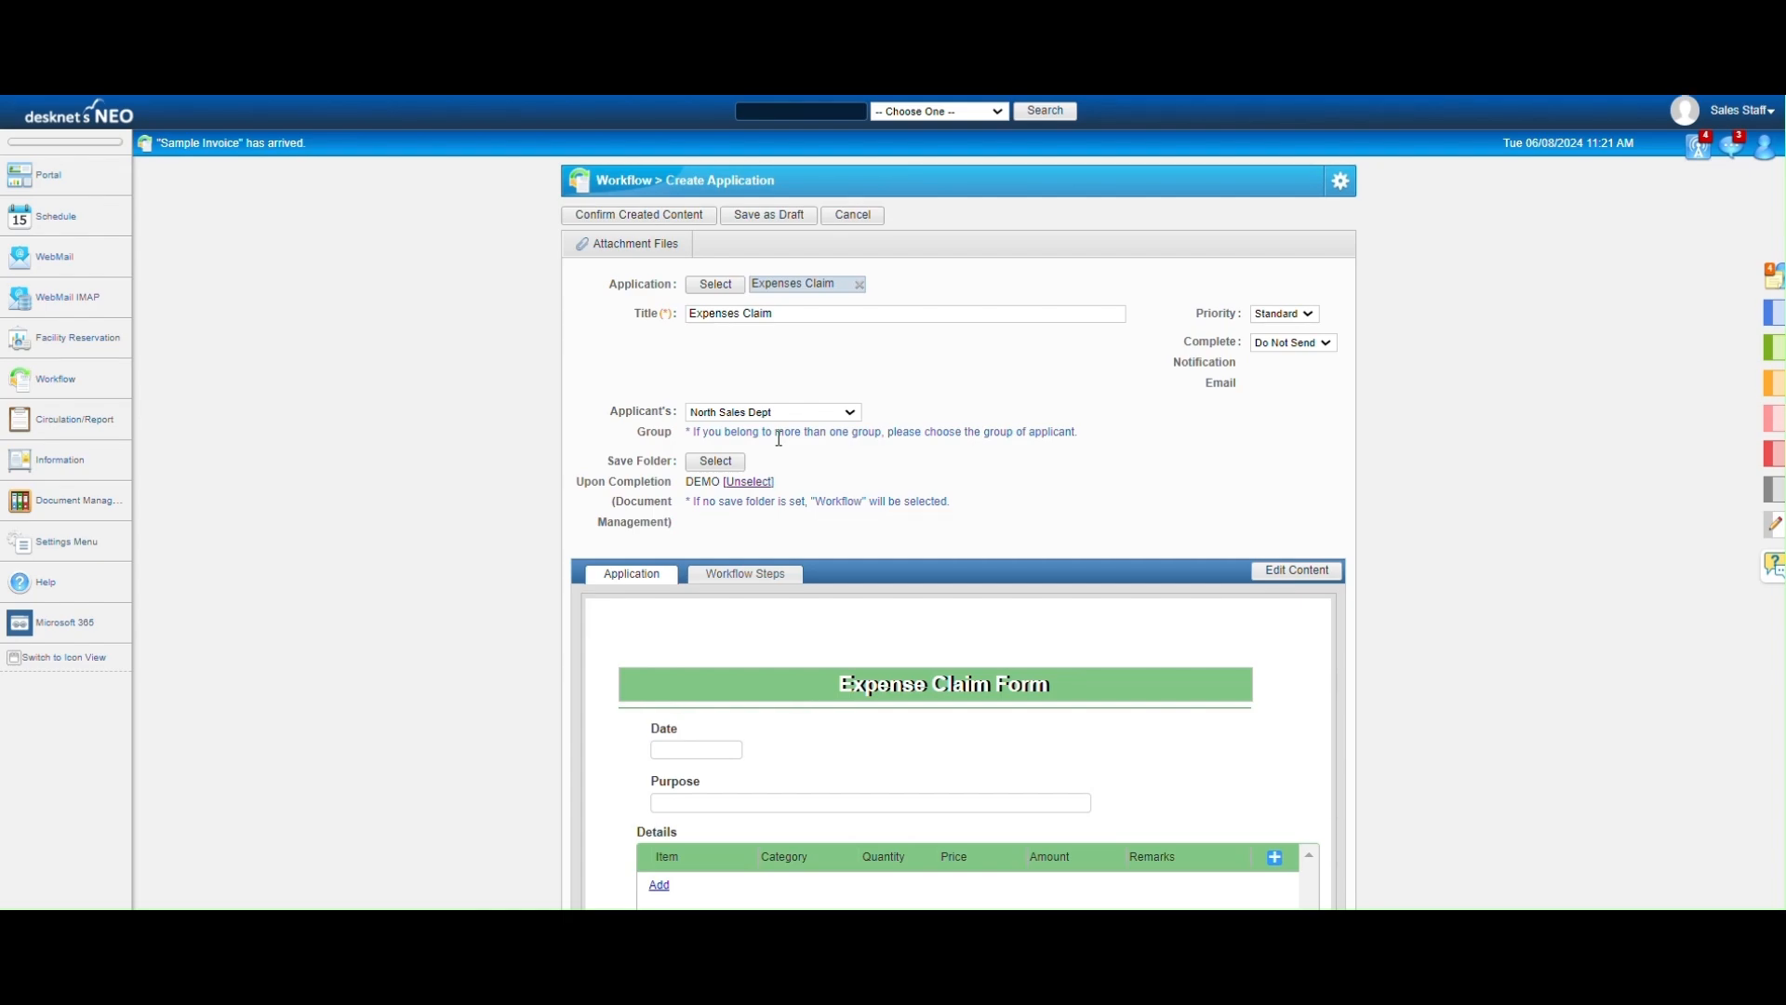
Step: Set the claim's date to 06/08/2024 and its purpose to TravelExpenses
scroll(778, 438, down, 3)
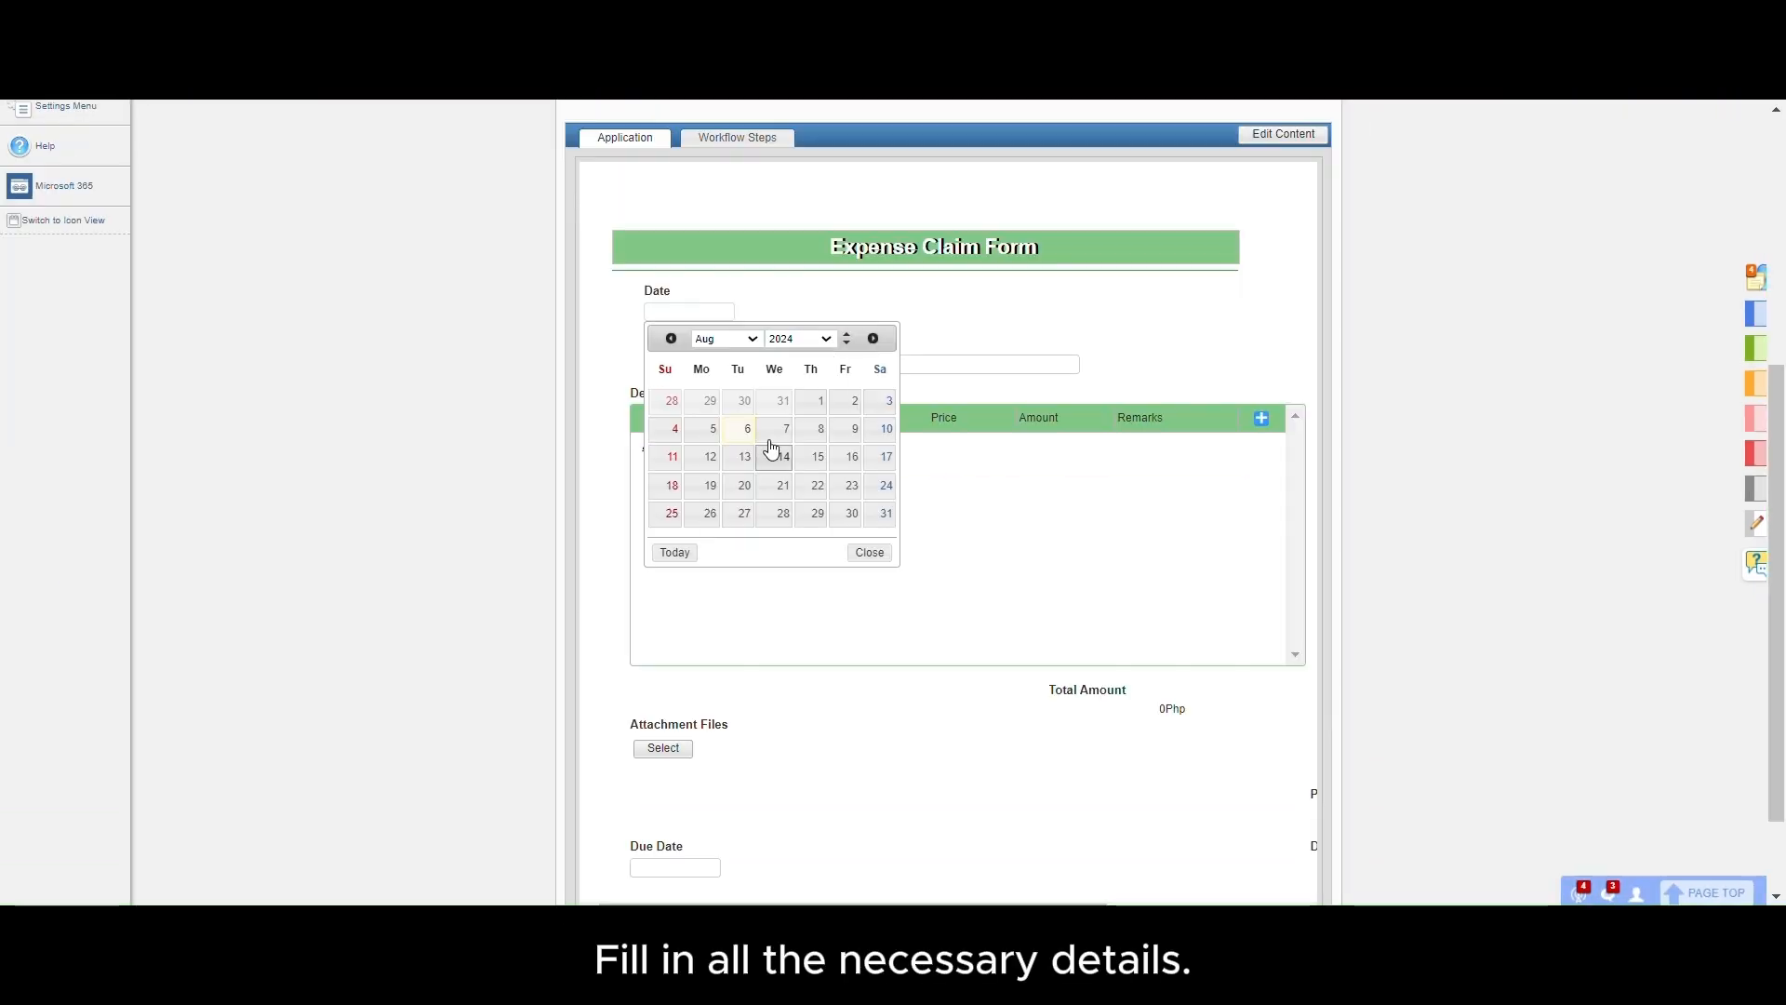
click(747, 428)
click(679, 365)
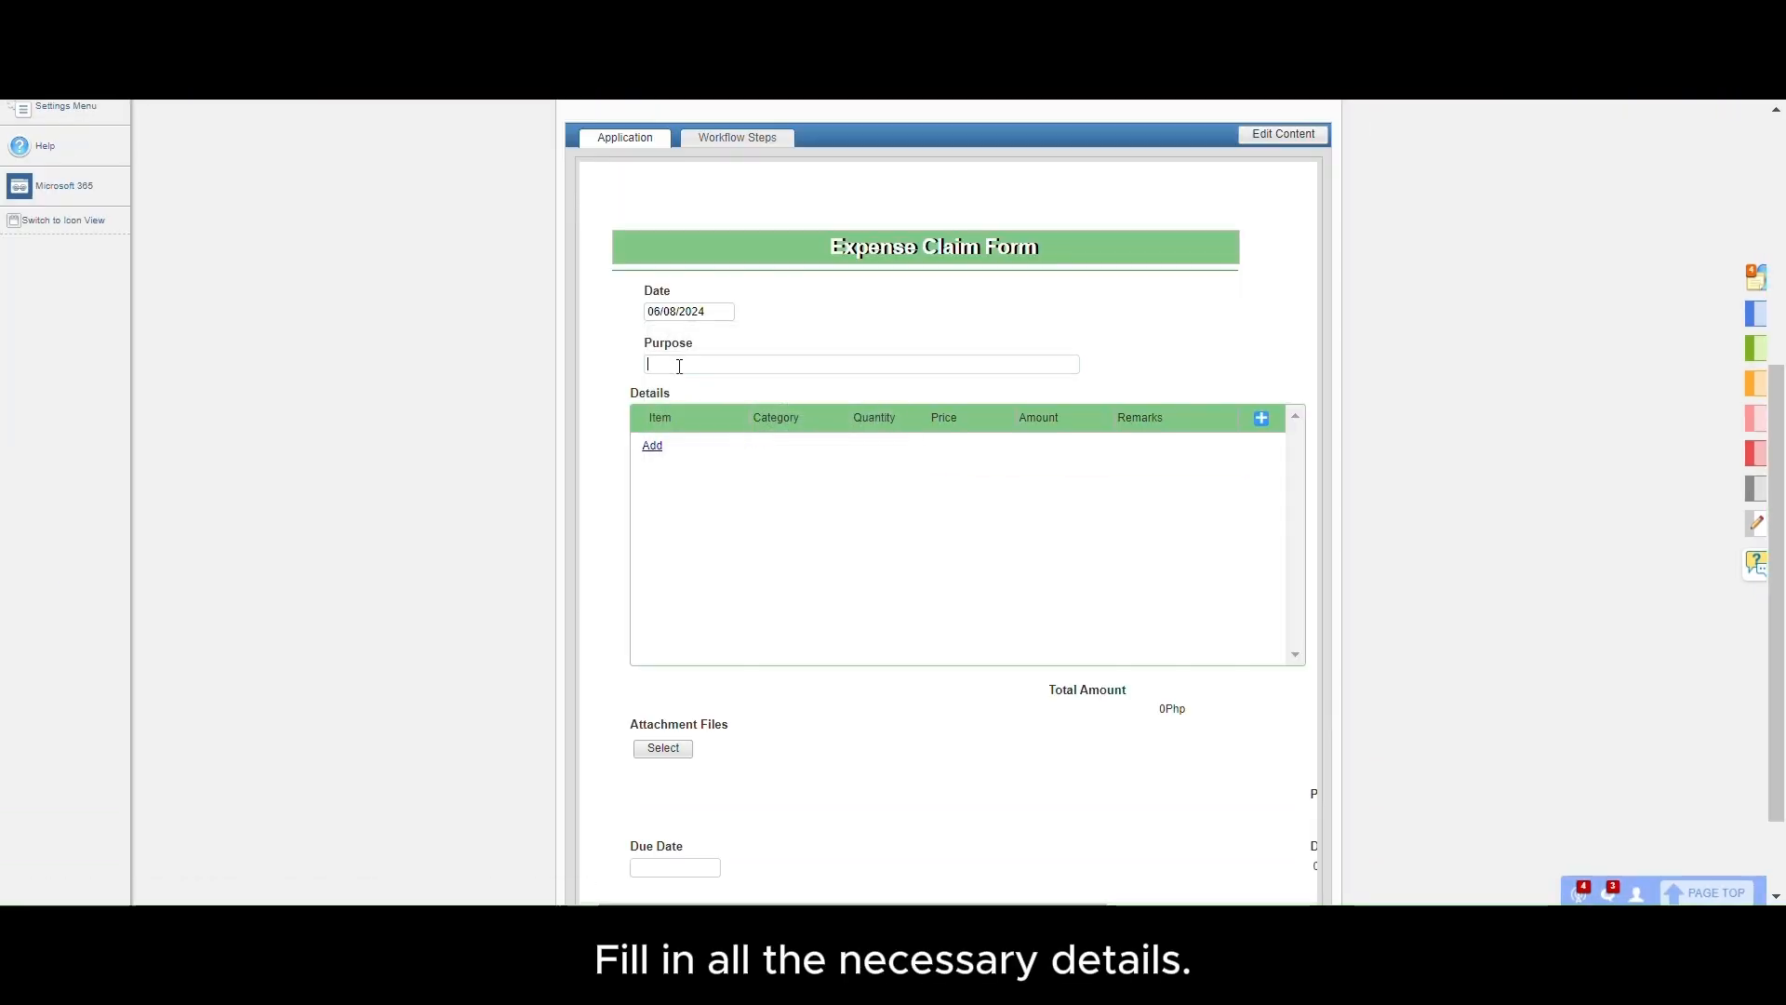
text(TravelExpenses)
Step: Add an Air Fare item to the details with category Transportation, quantity 1 and price 5450
click(652, 446)
text(Air Fare)
click(800, 446)
click(791, 474)
click(887, 446)
text(1)
click(979, 444)
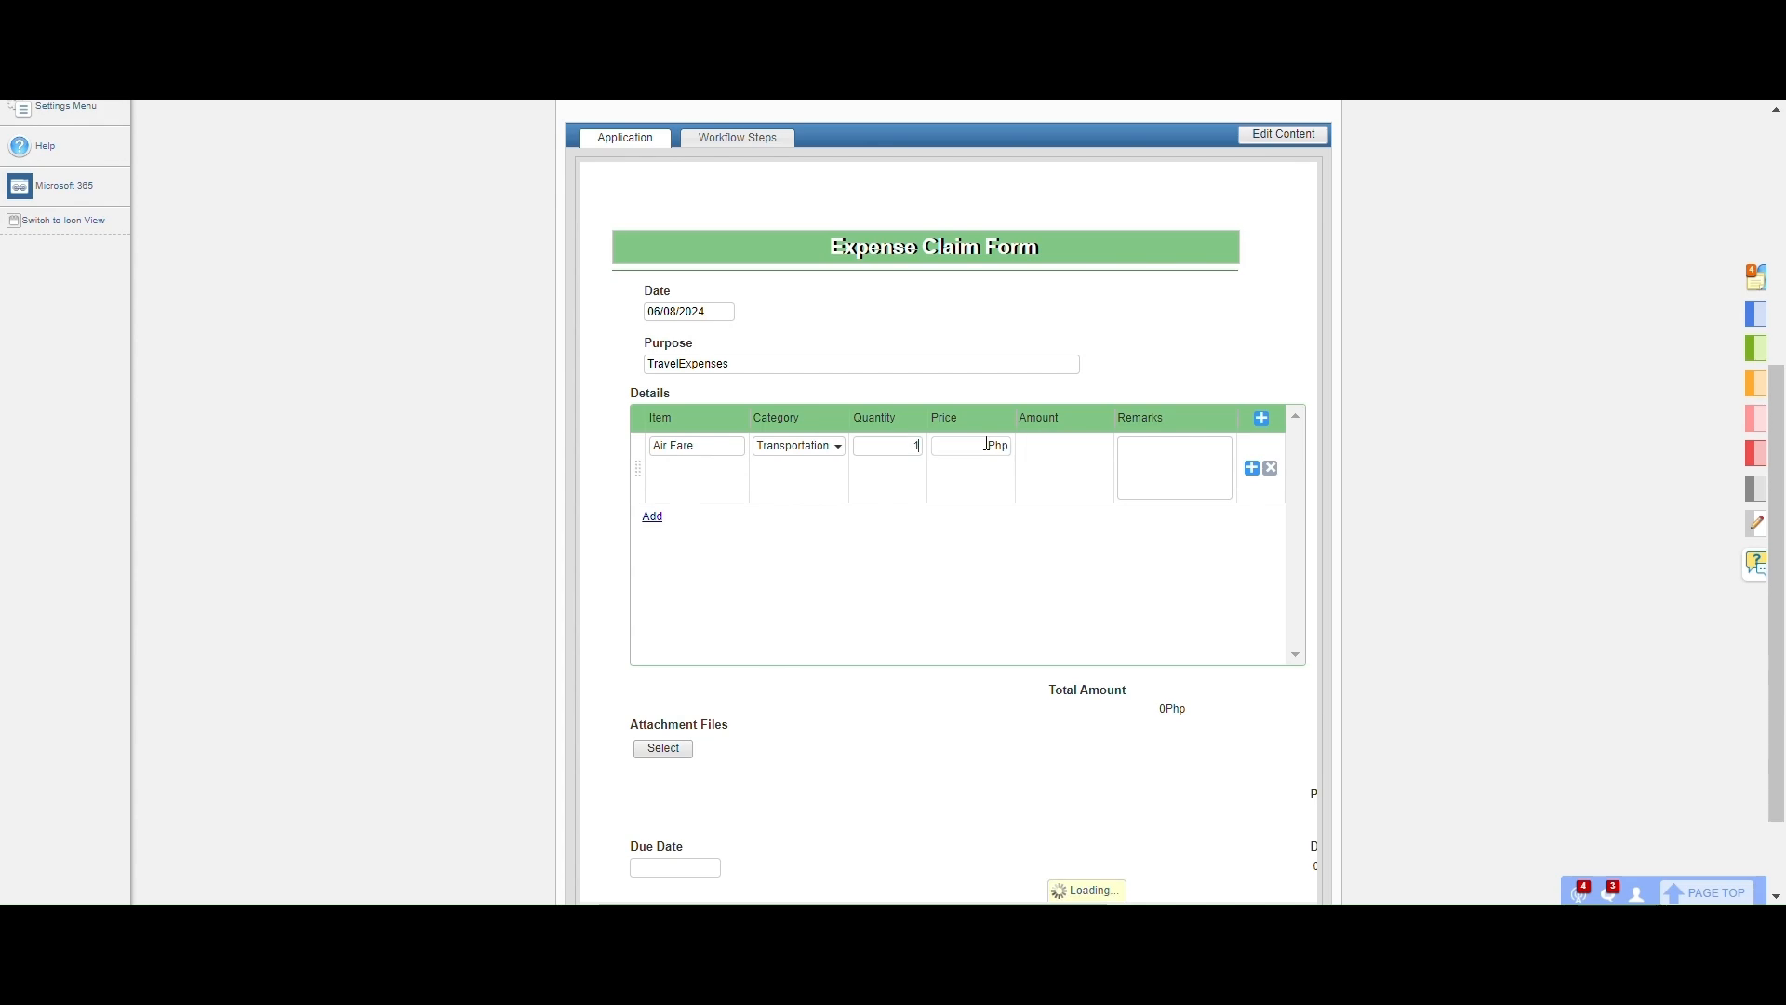
text(5450)
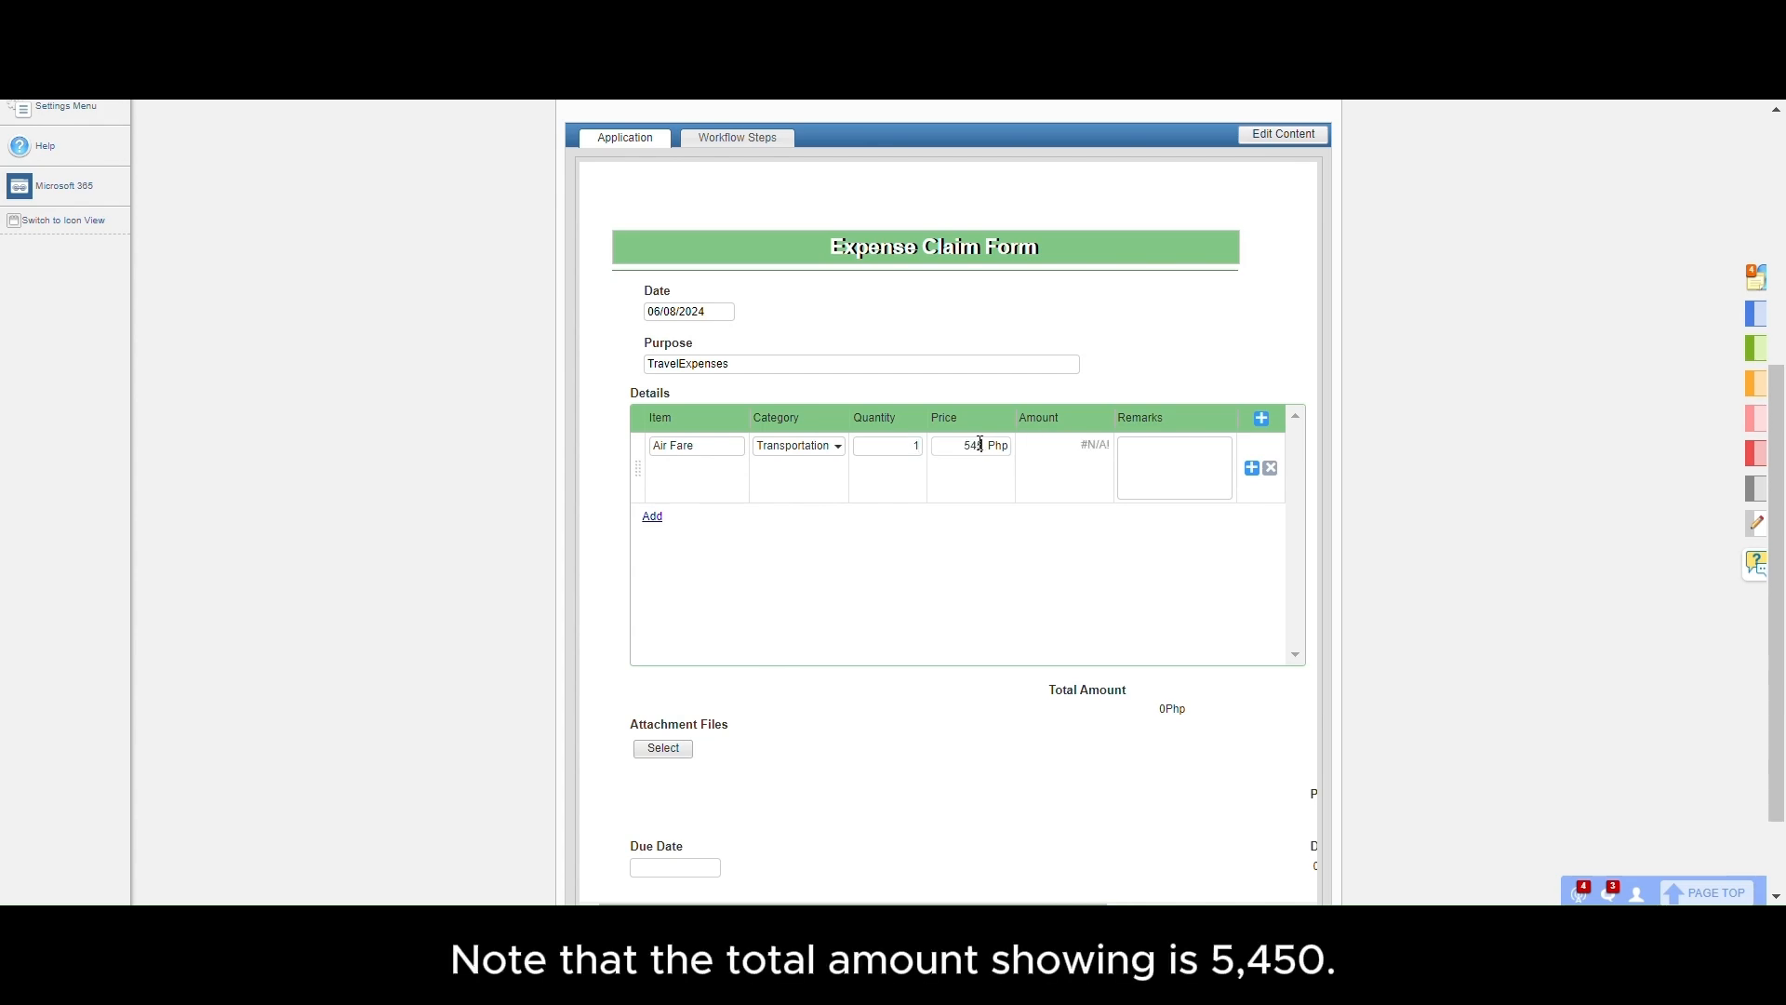
click(1208, 566)
scroll(1207, 565, down, 2)
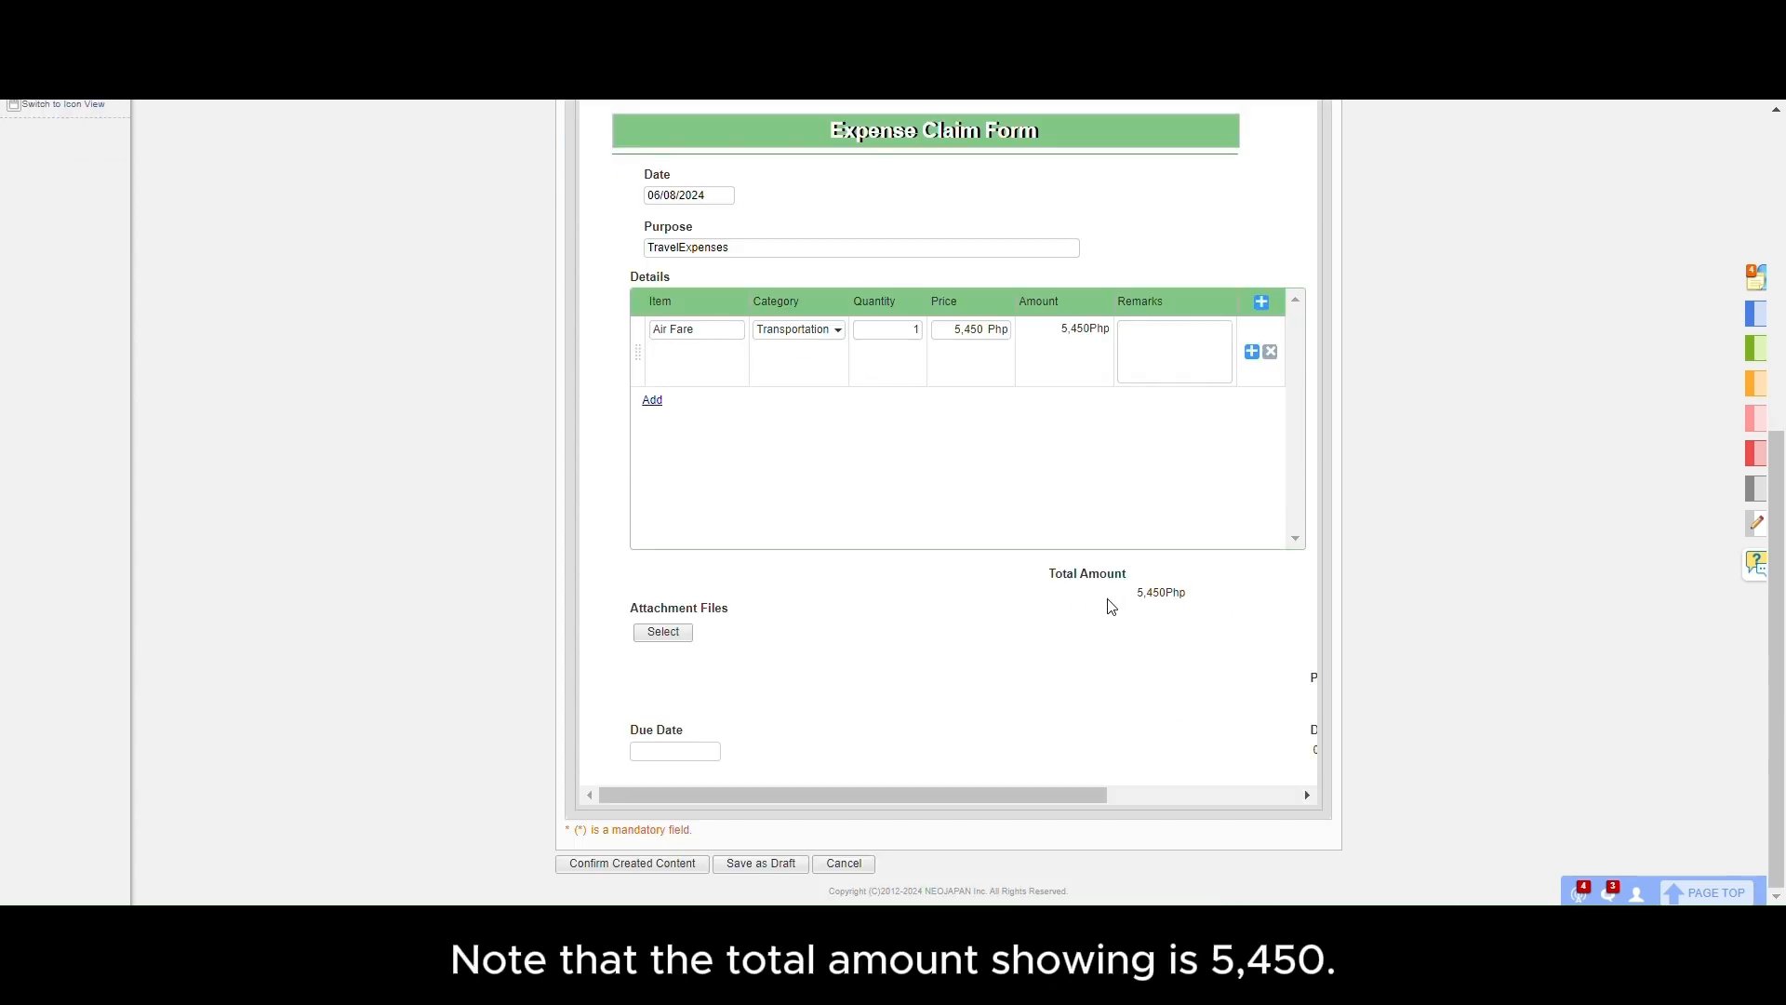
Step: Bring up the confirmation page of the claim to check its approvers, and do the same for the 12,000 Php claim
click(609, 866)
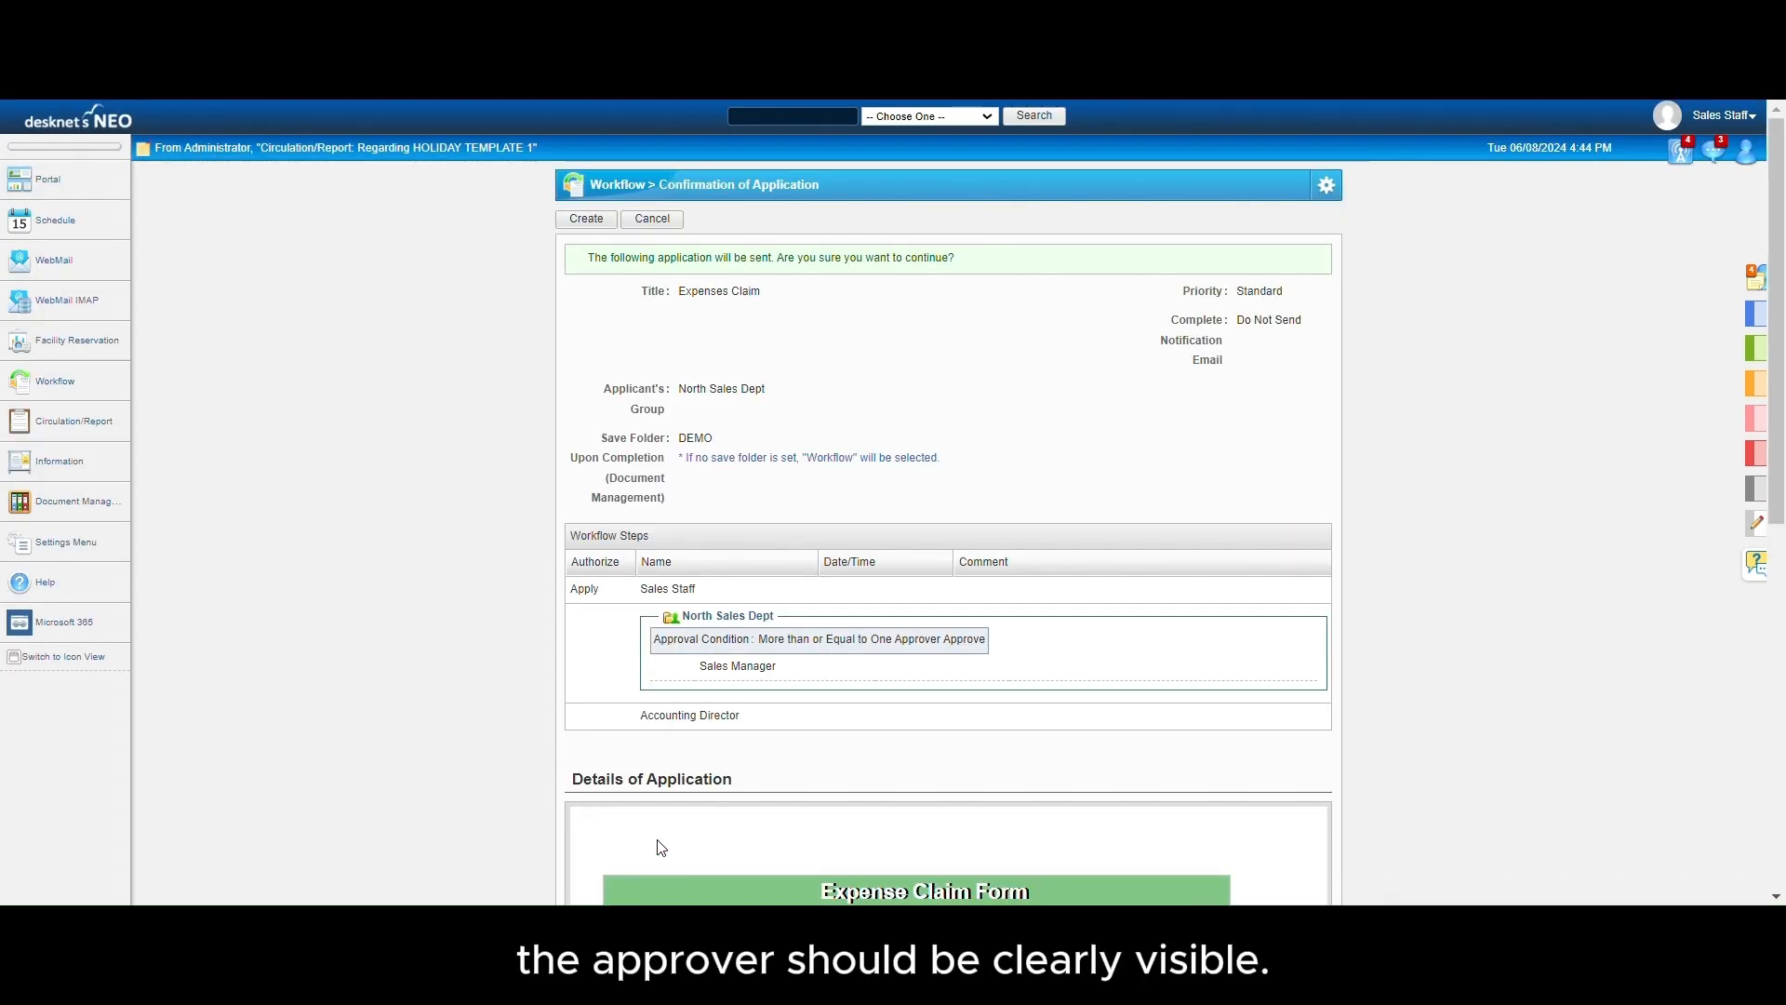
scroll(612, 867, down, 1)
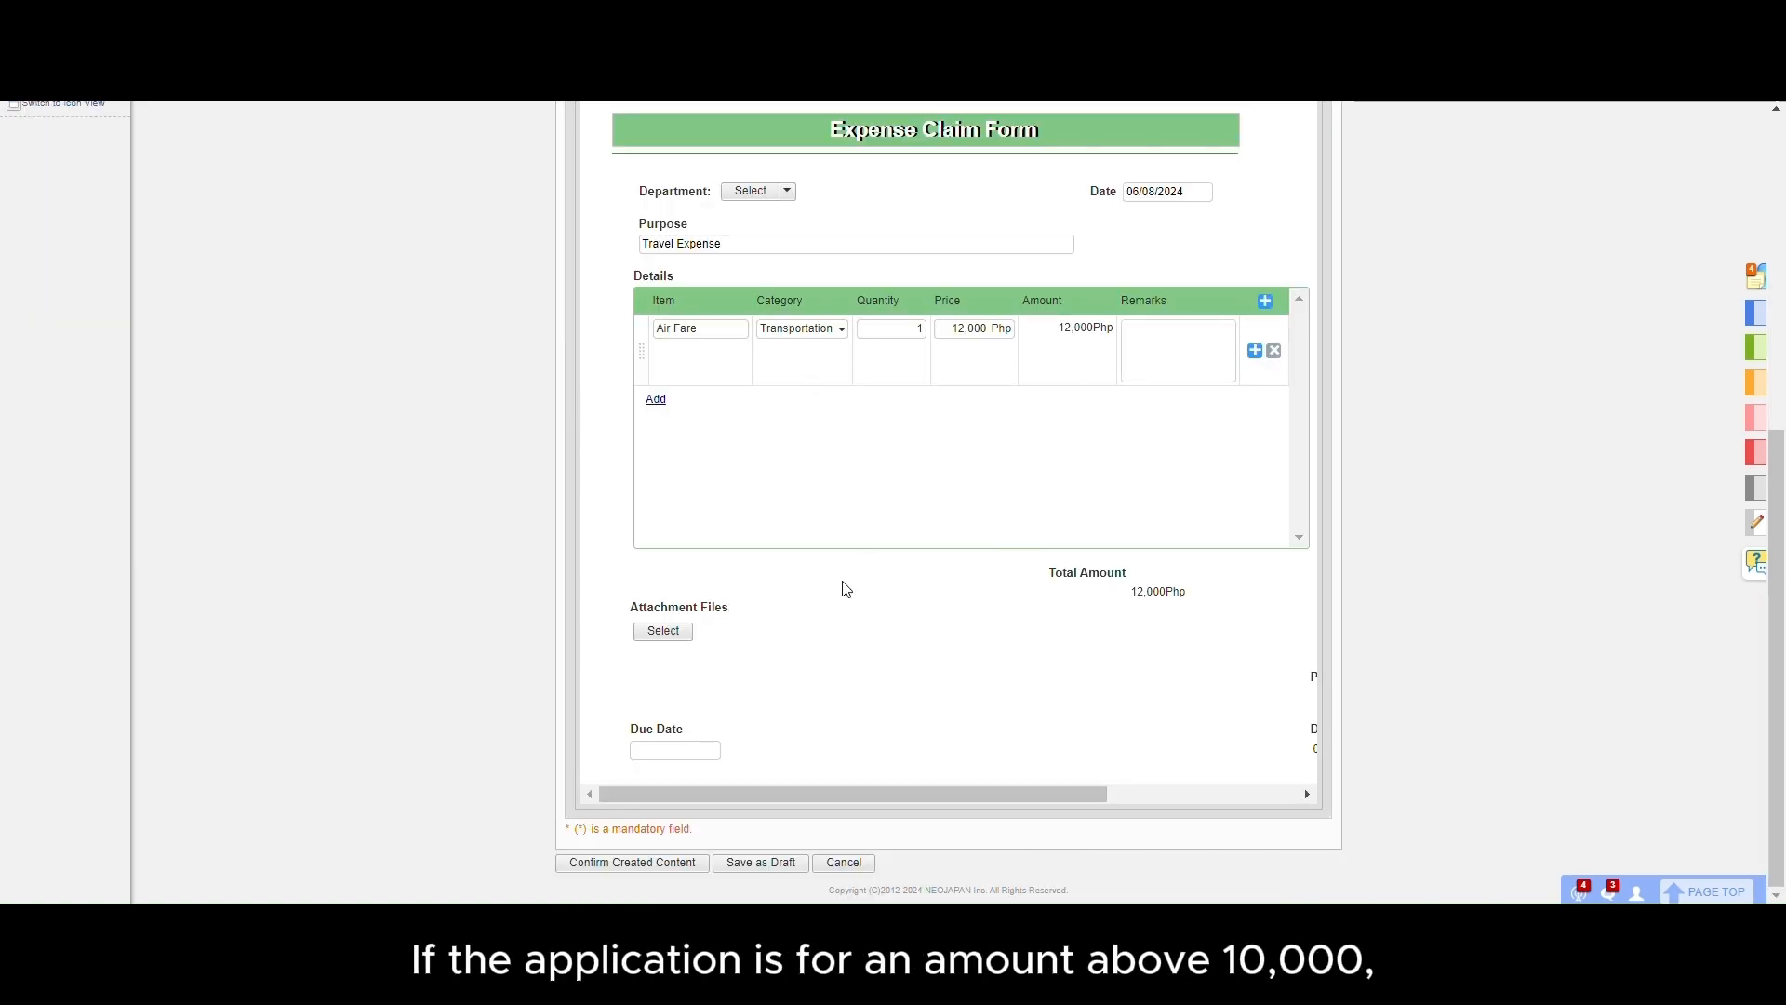
click(626, 866)
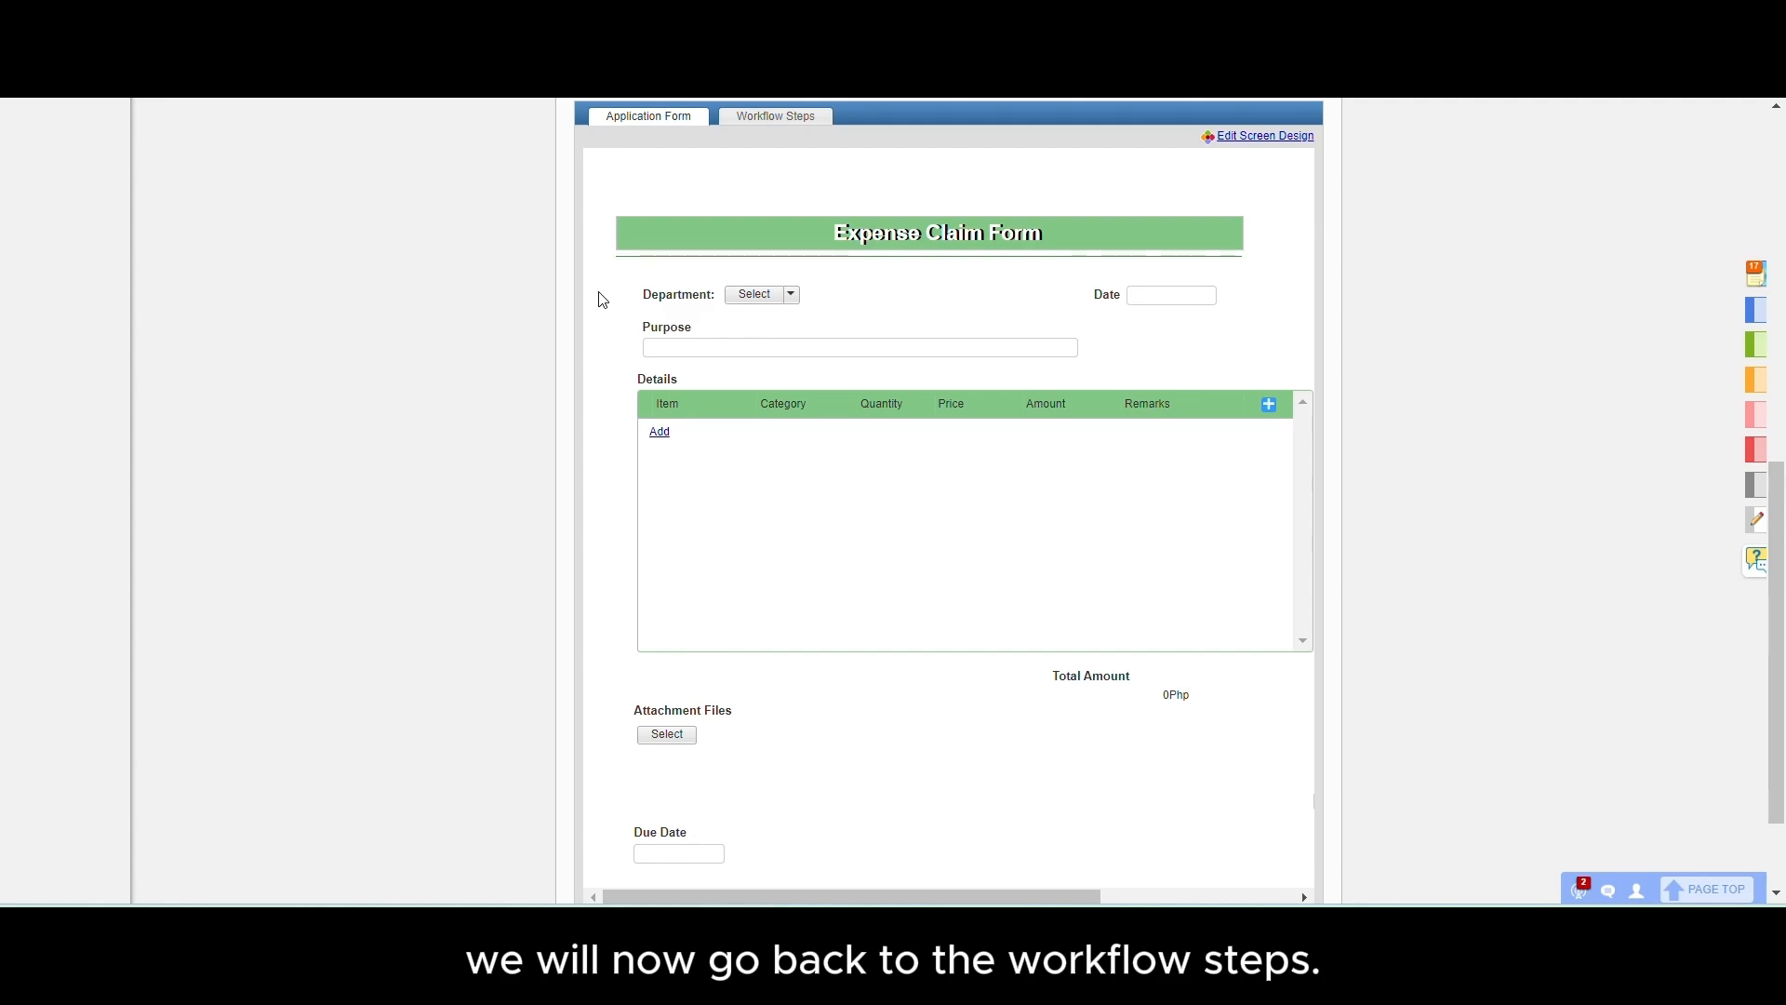
Step: Add a branch condition to the form's workflow steps, requiring Department to match Accounting Department
click(781, 120)
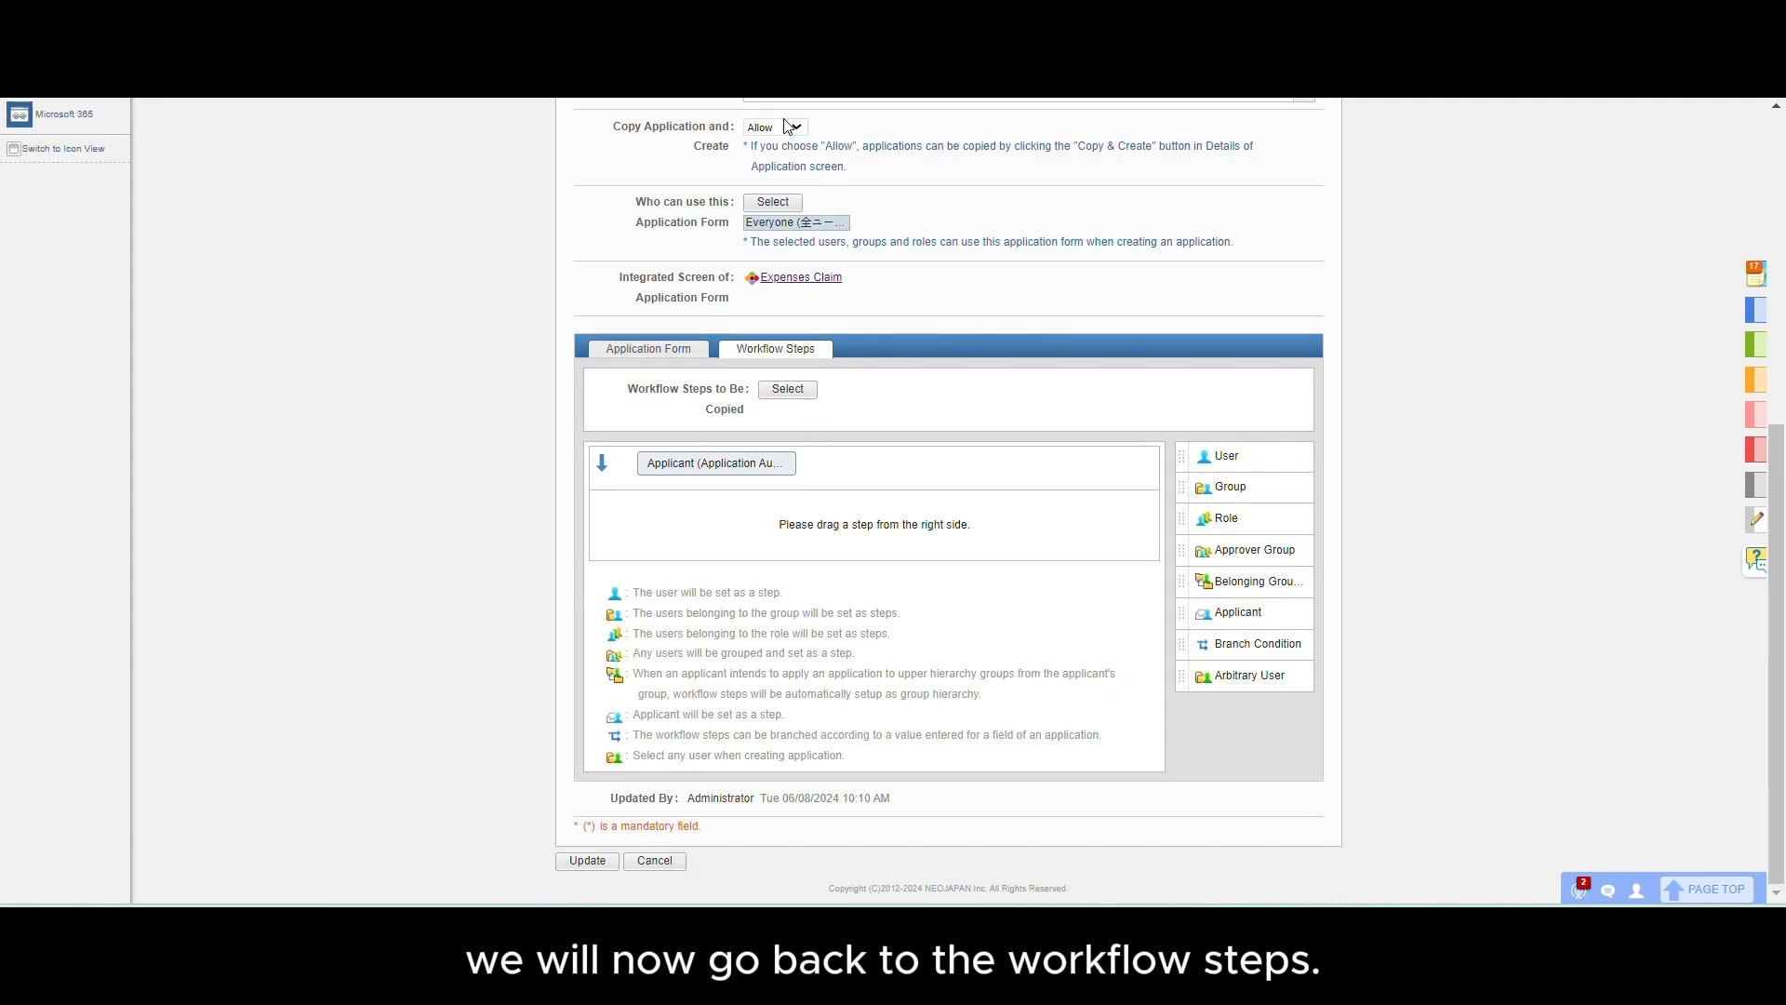
drag(1184, 645, 893, 562)
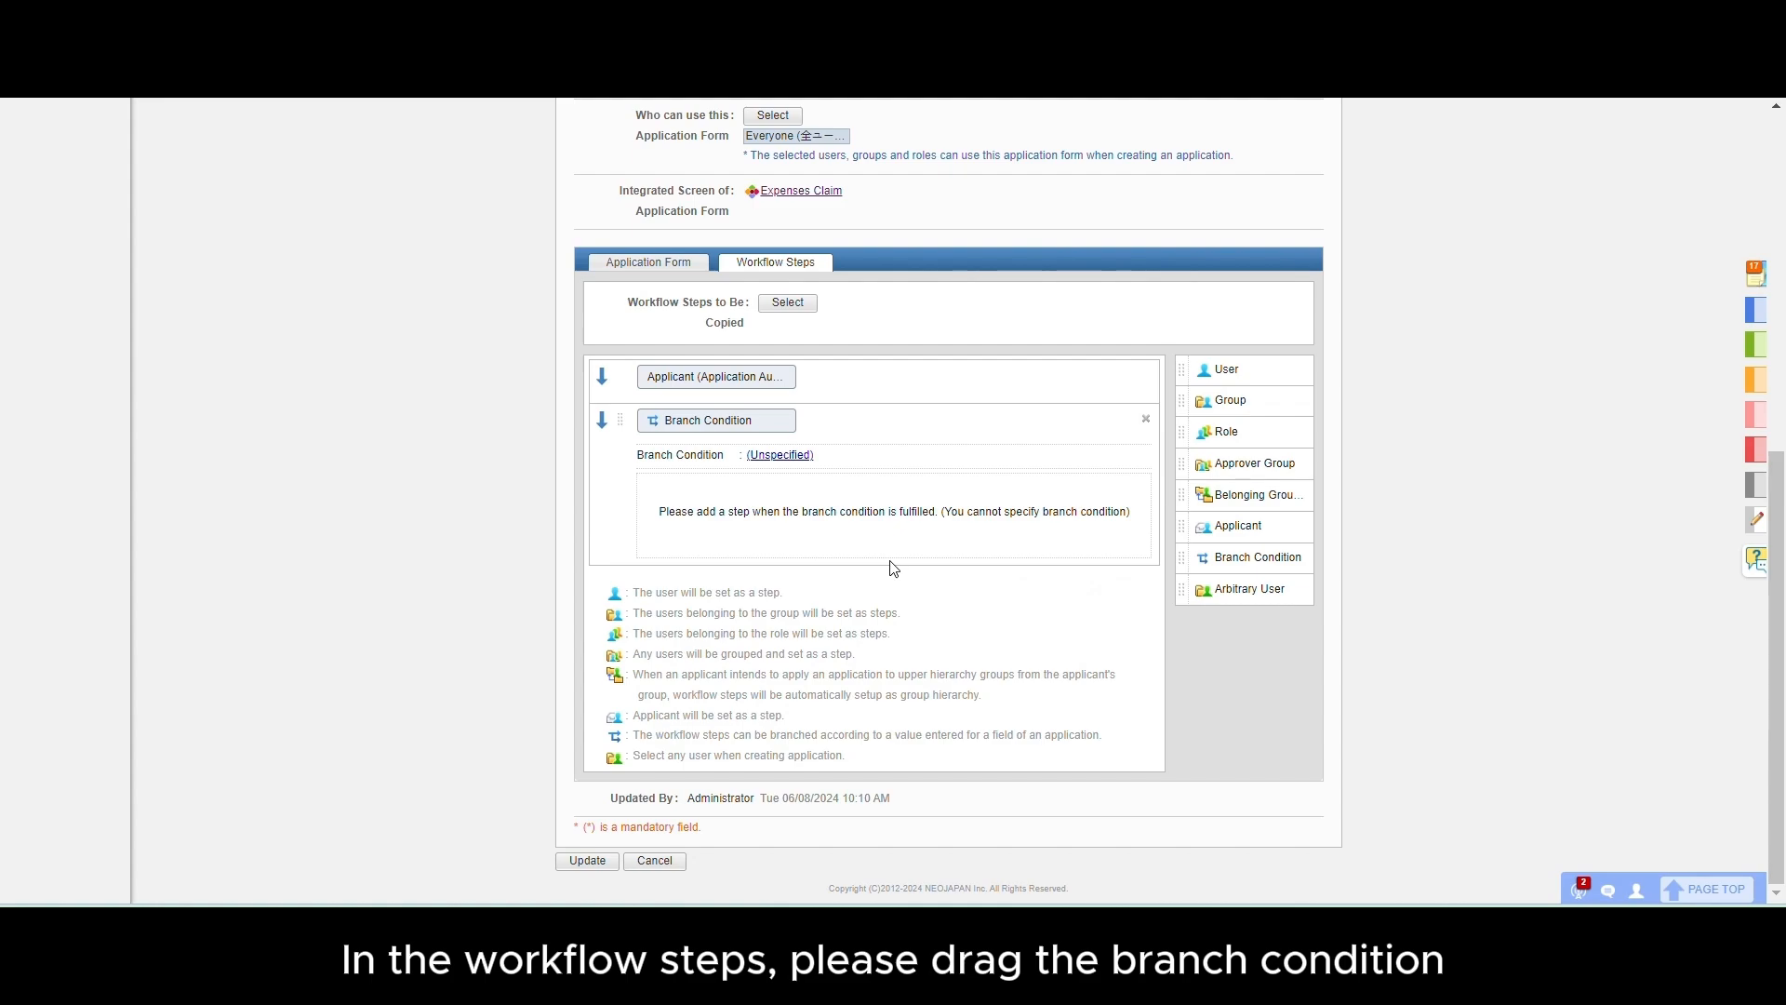
click(780, 454)
click(802, 235)
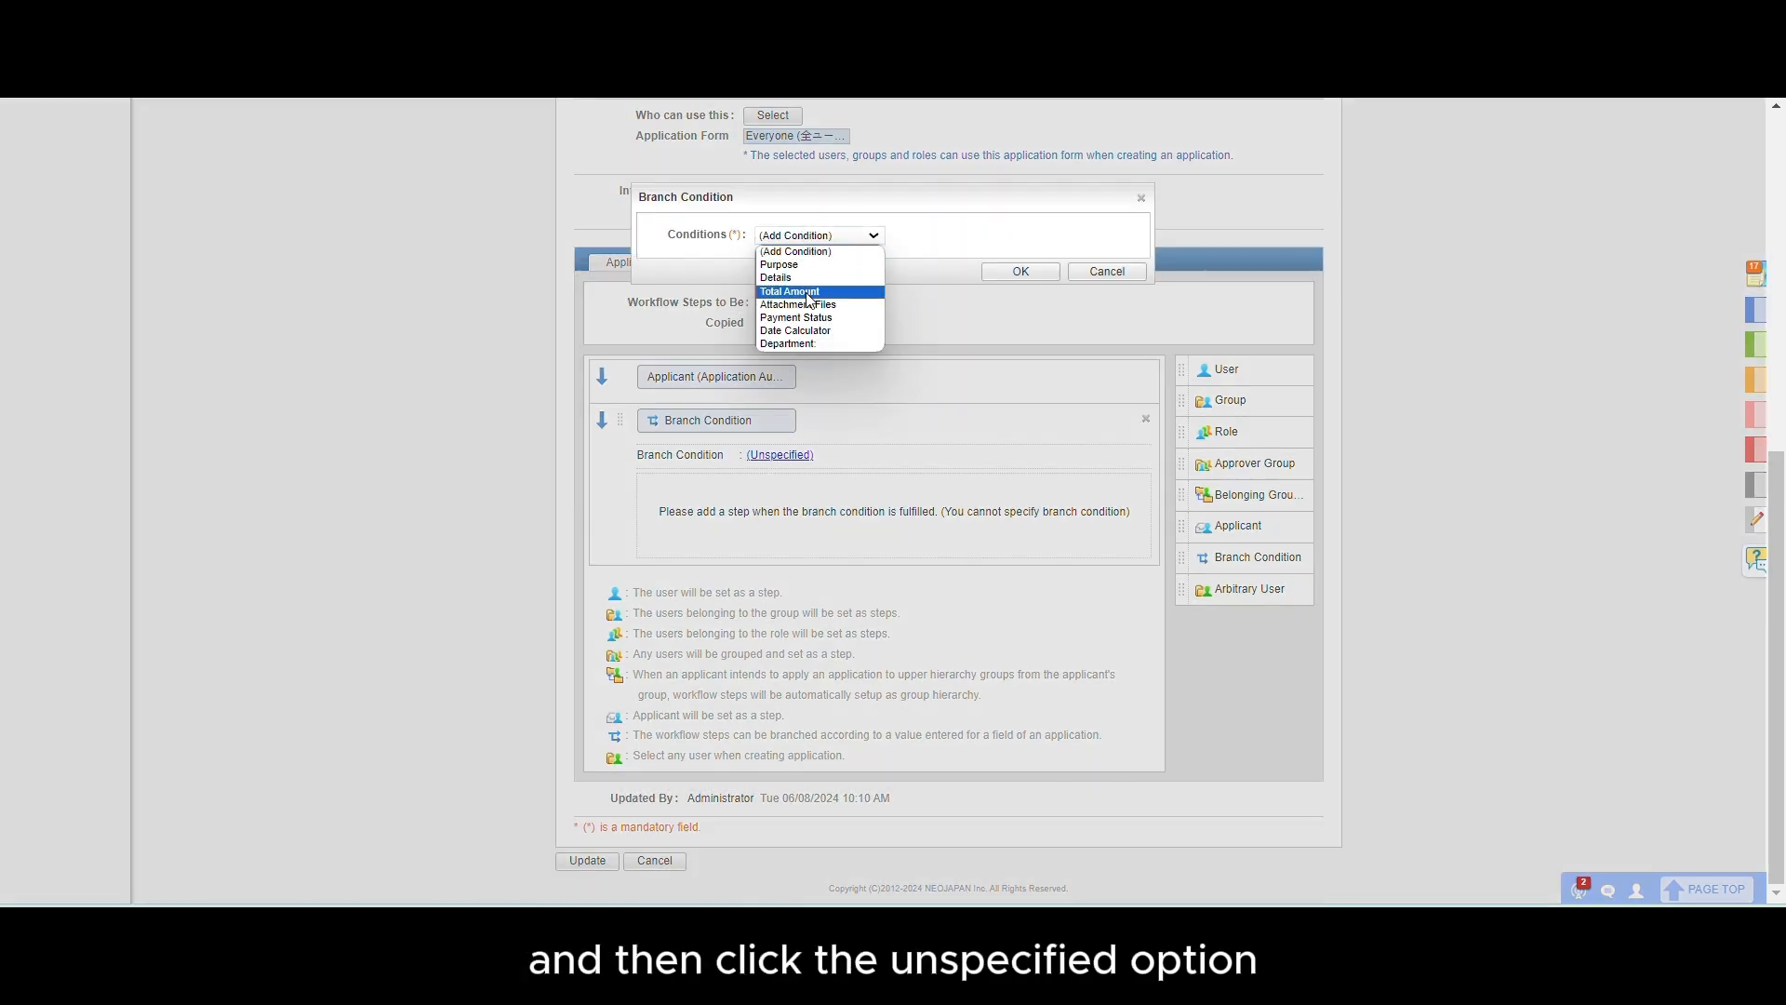
click(809, 344)
click(1027, 237)
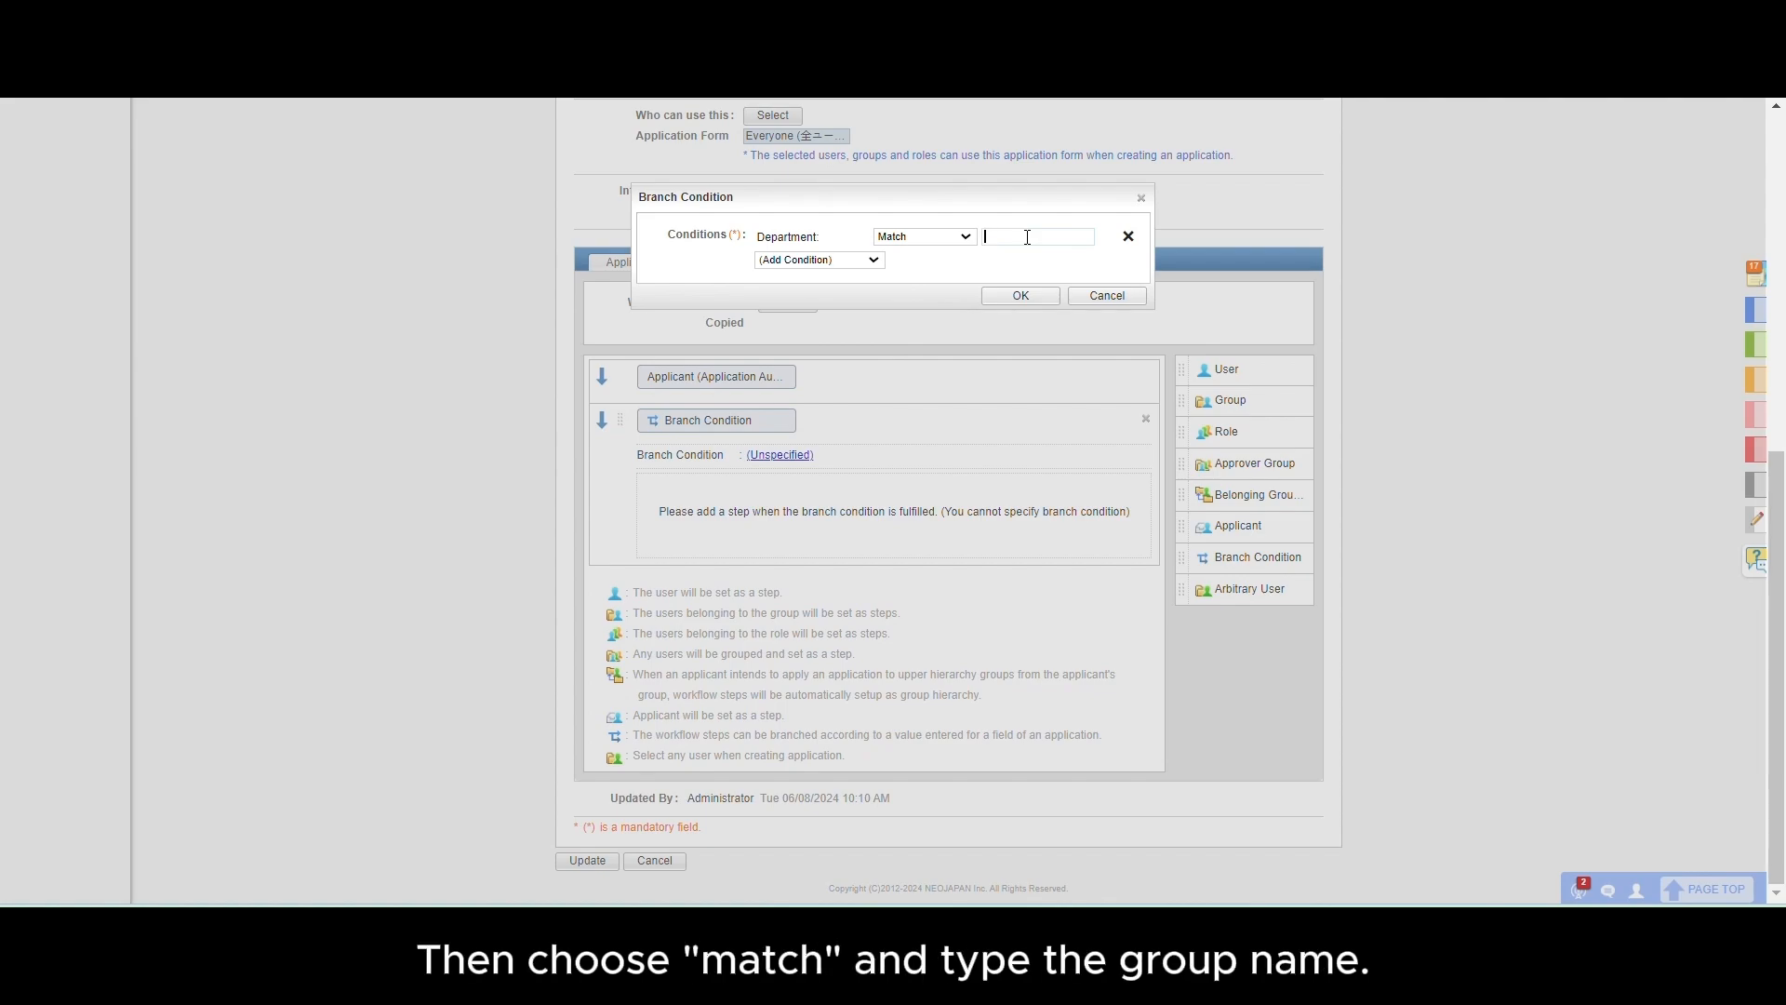
text(Acc)
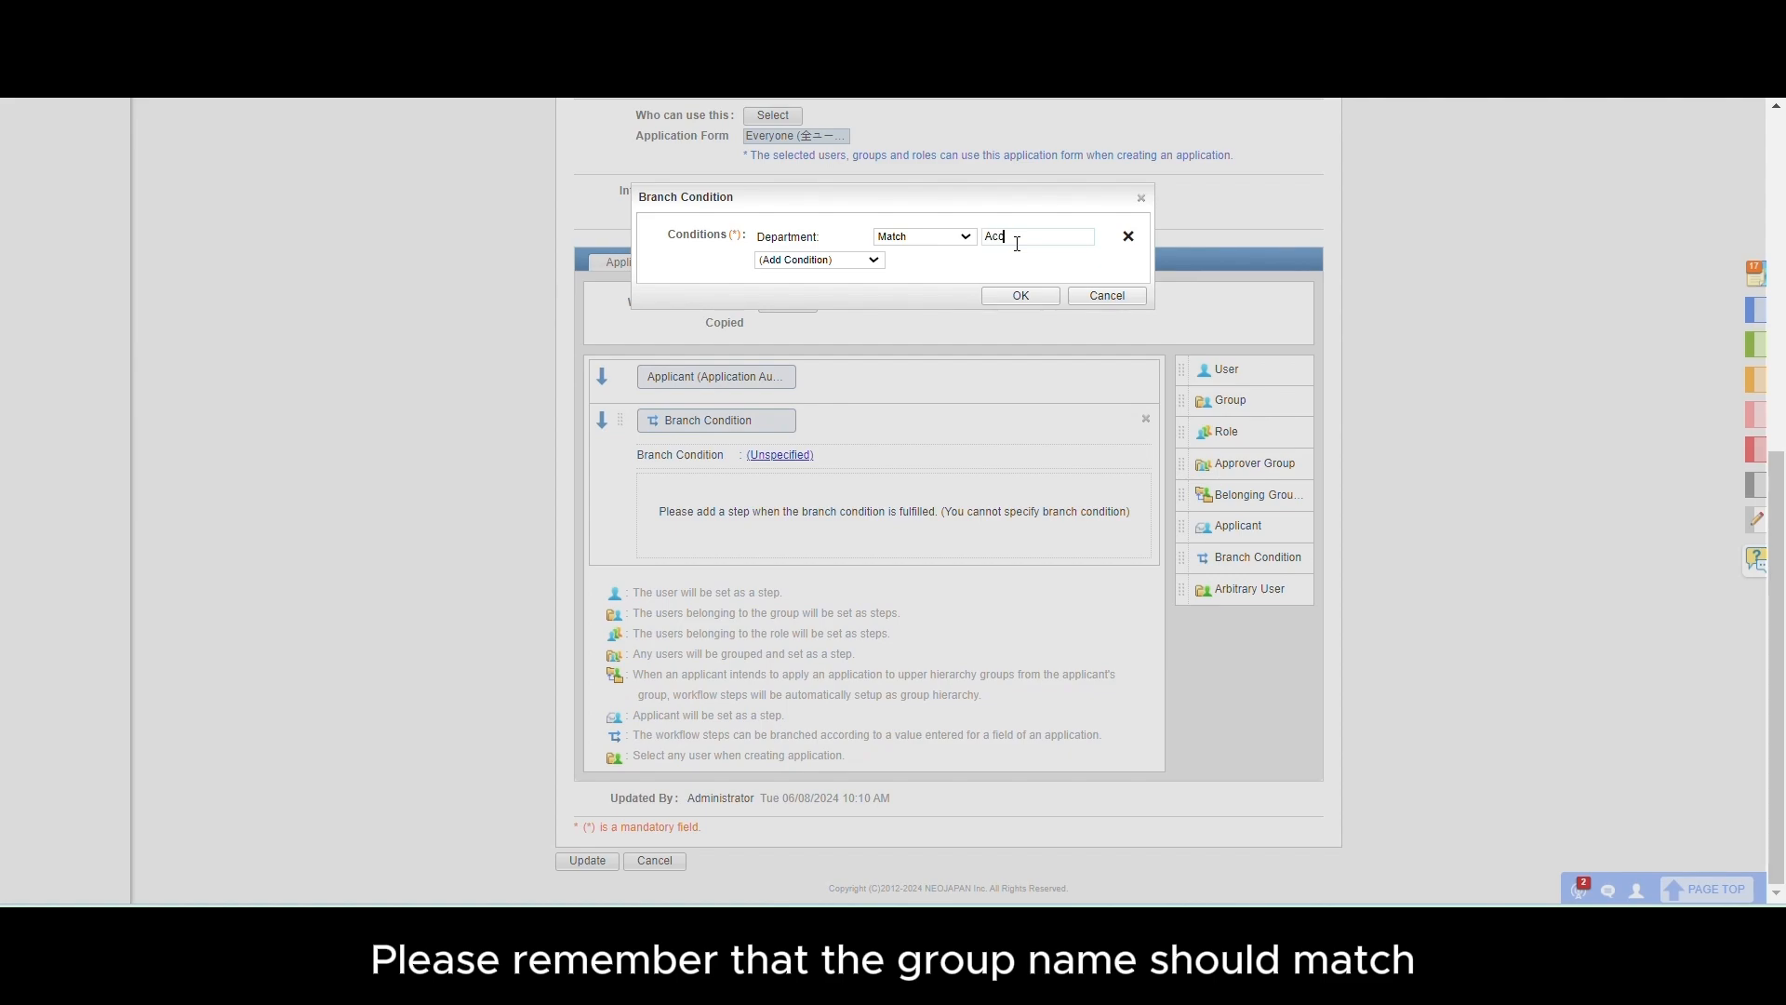
text(ounting Departm)
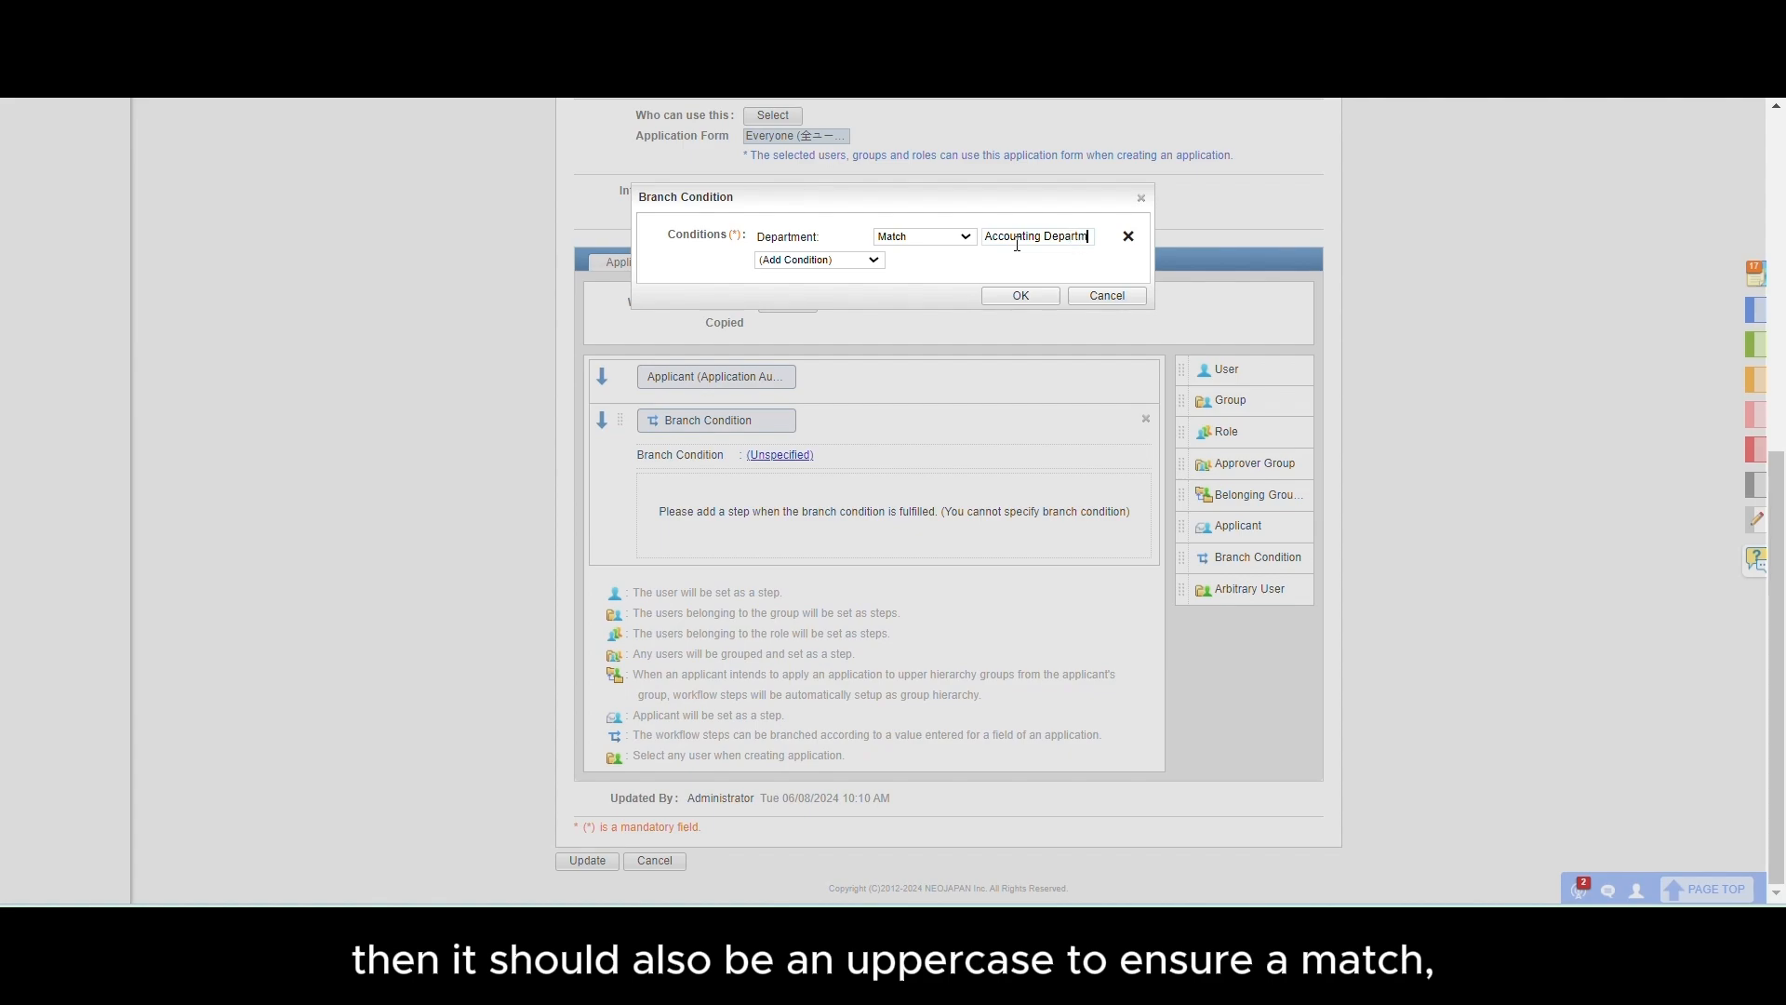
text(en)
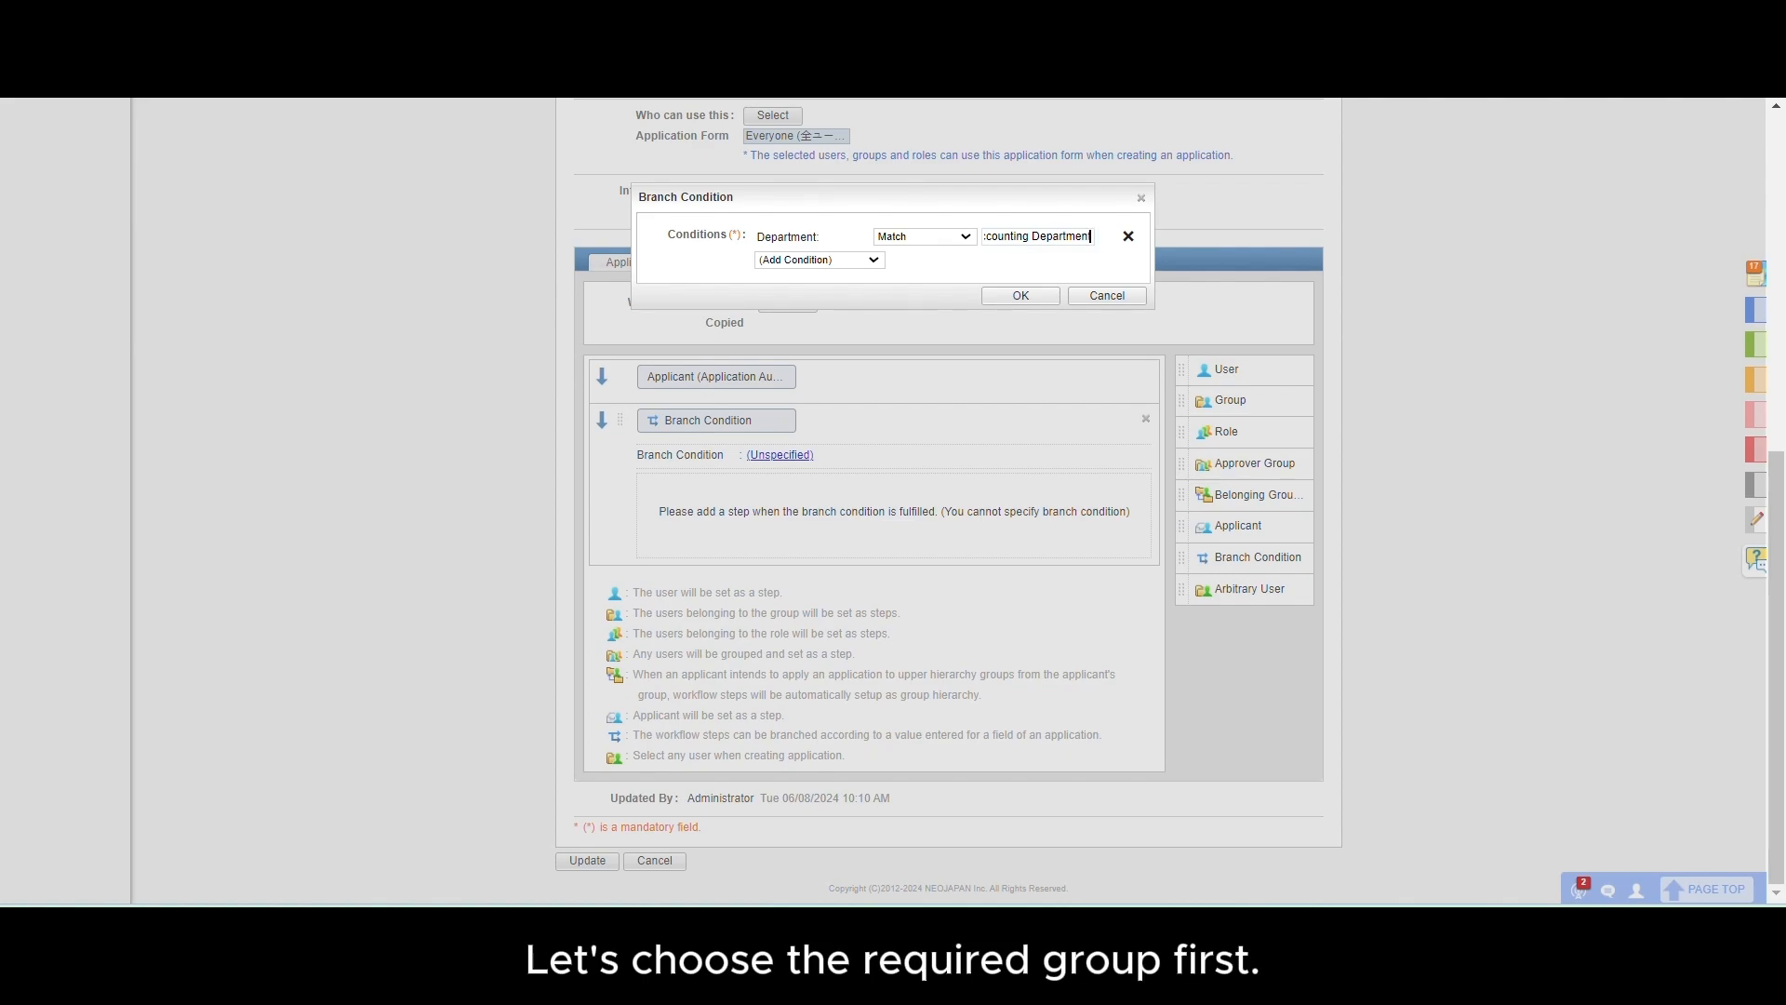
key(Tab)
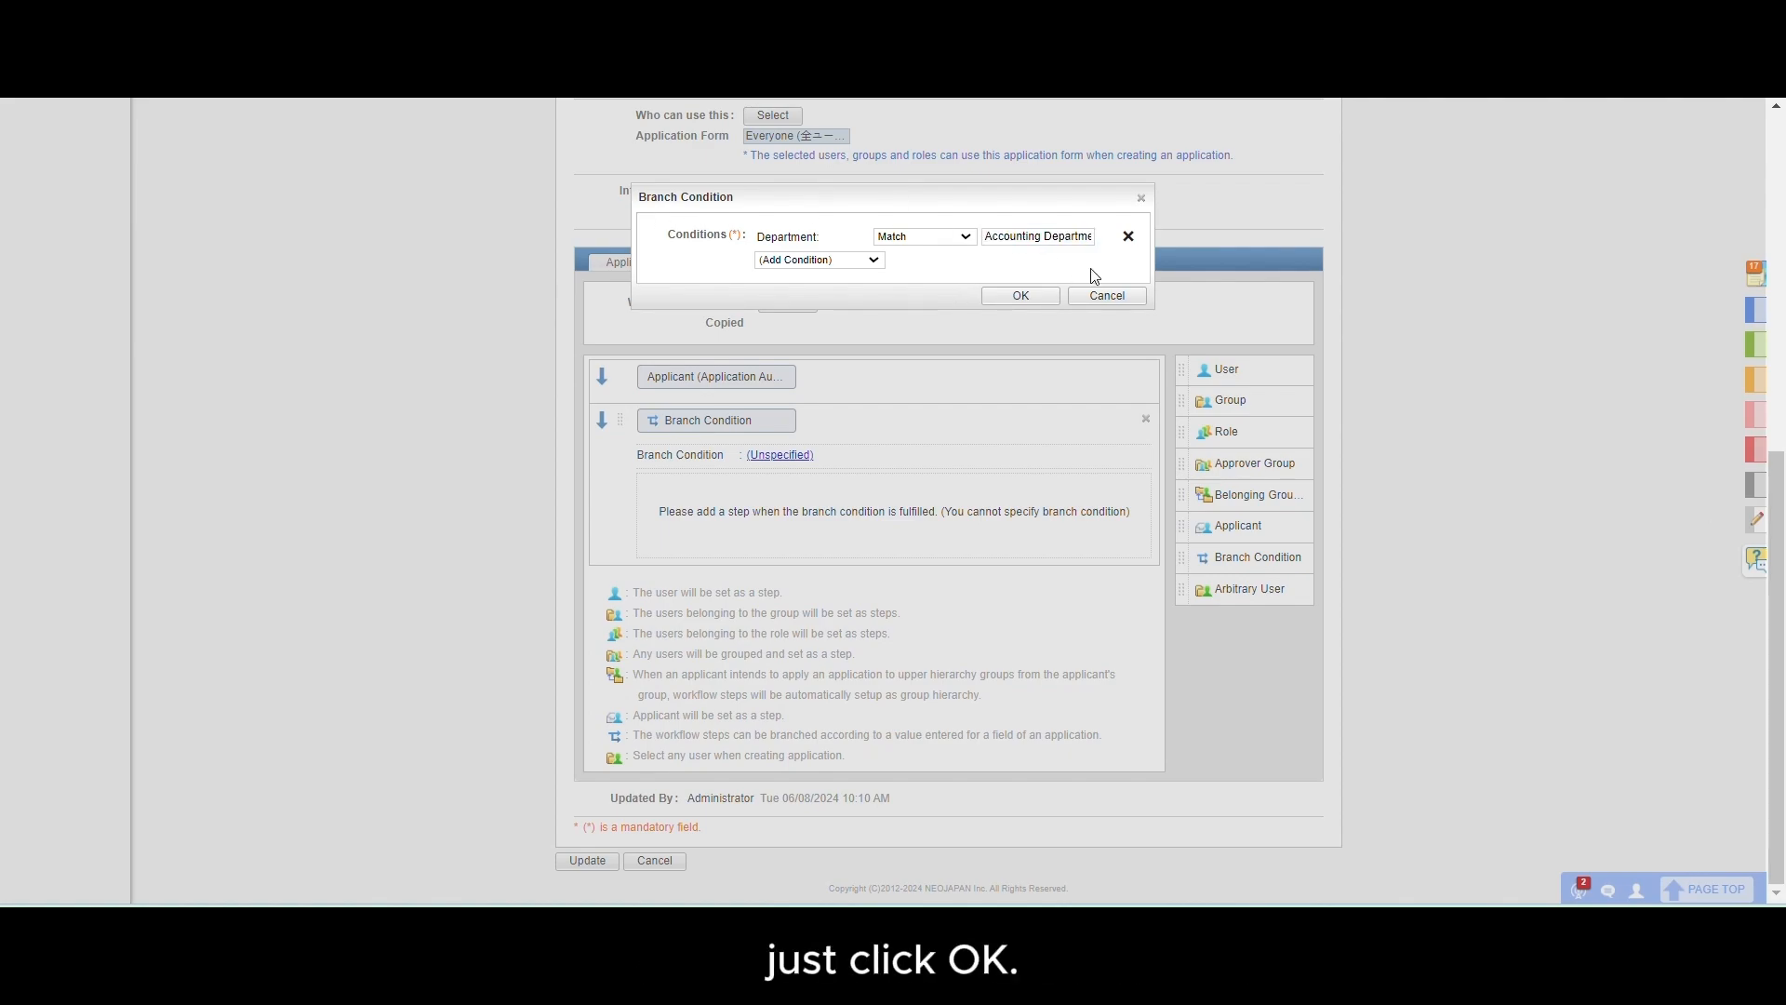
click(1021, 296)
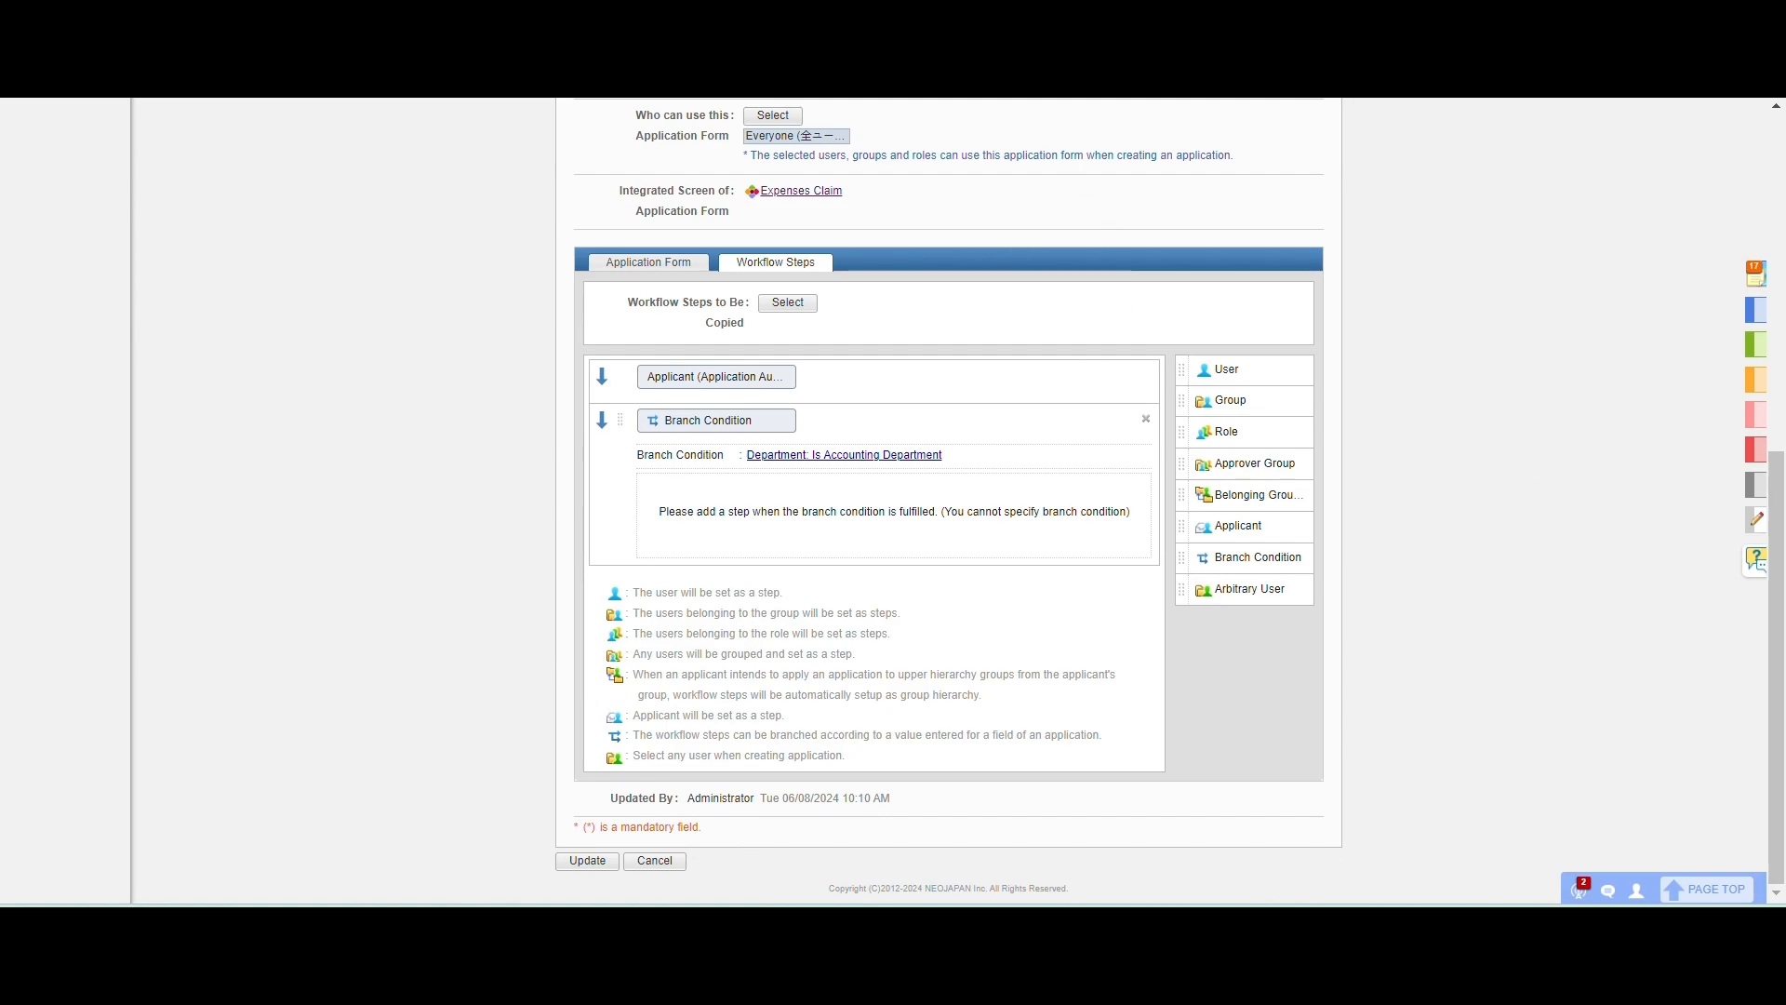
Step: Add a User step inside the Accounting Department branch and assign the Accounting Manager from the Accounting group as approver
drag(1186, 367, 940, 523)
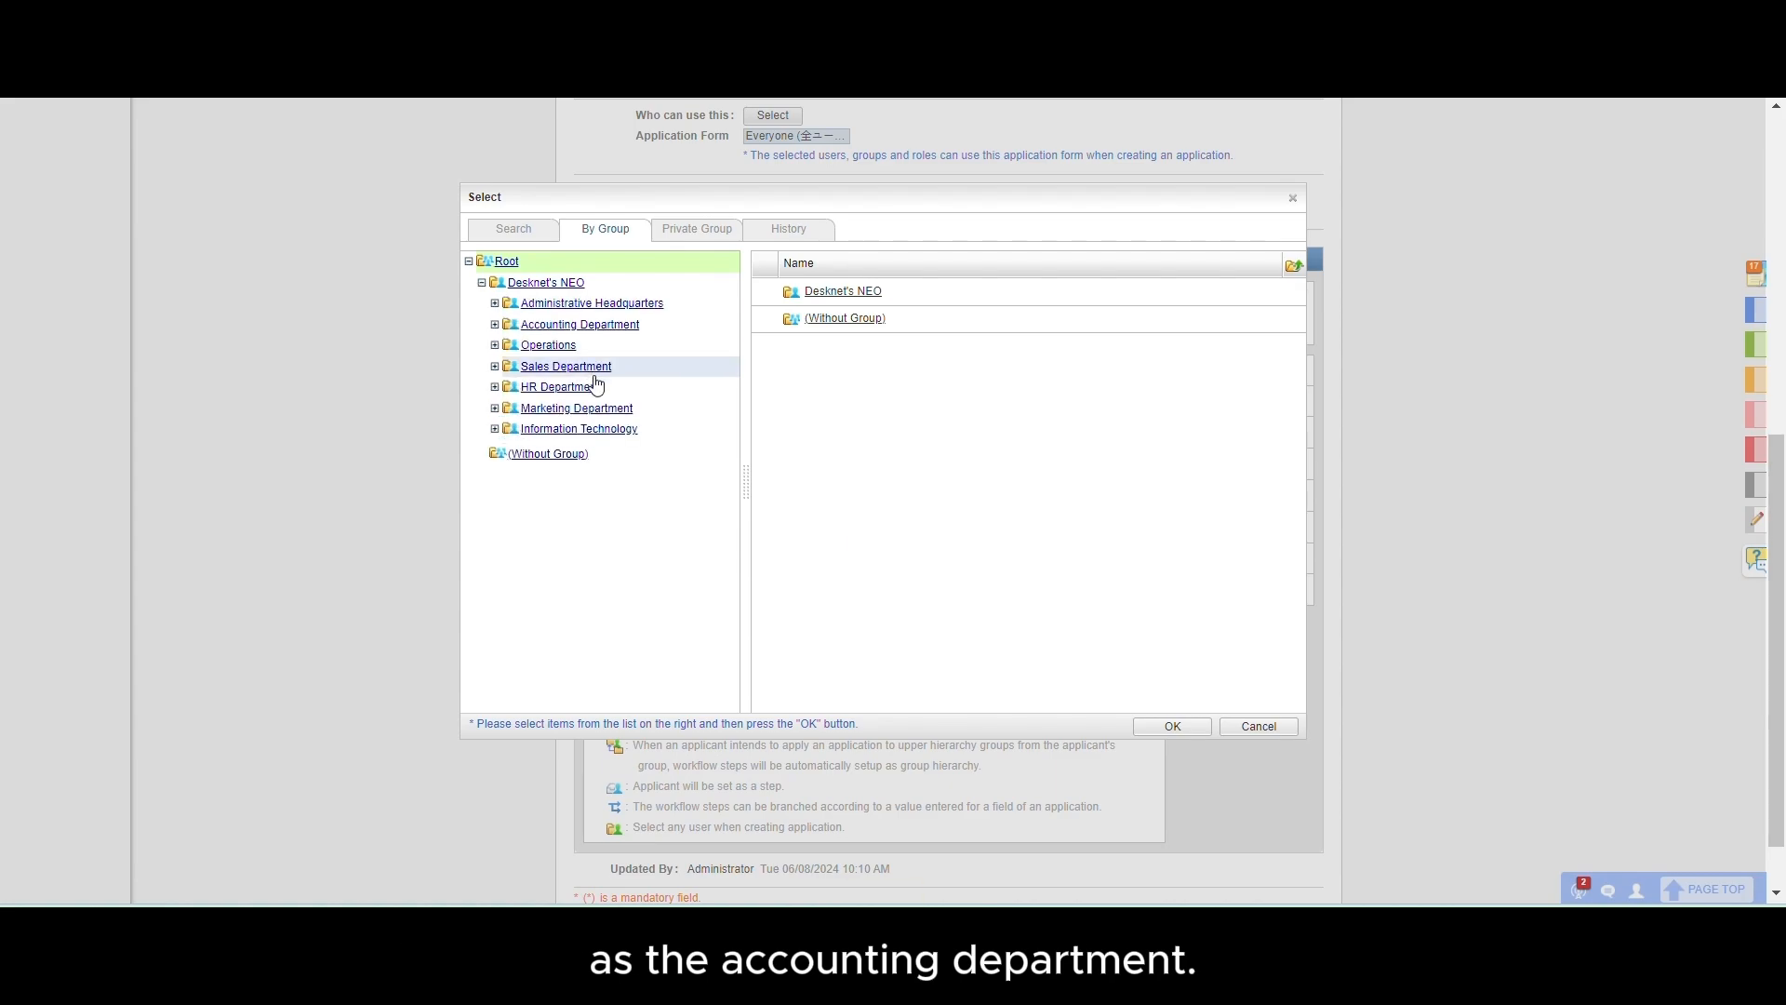
click(495, 324)
click(562, 366)
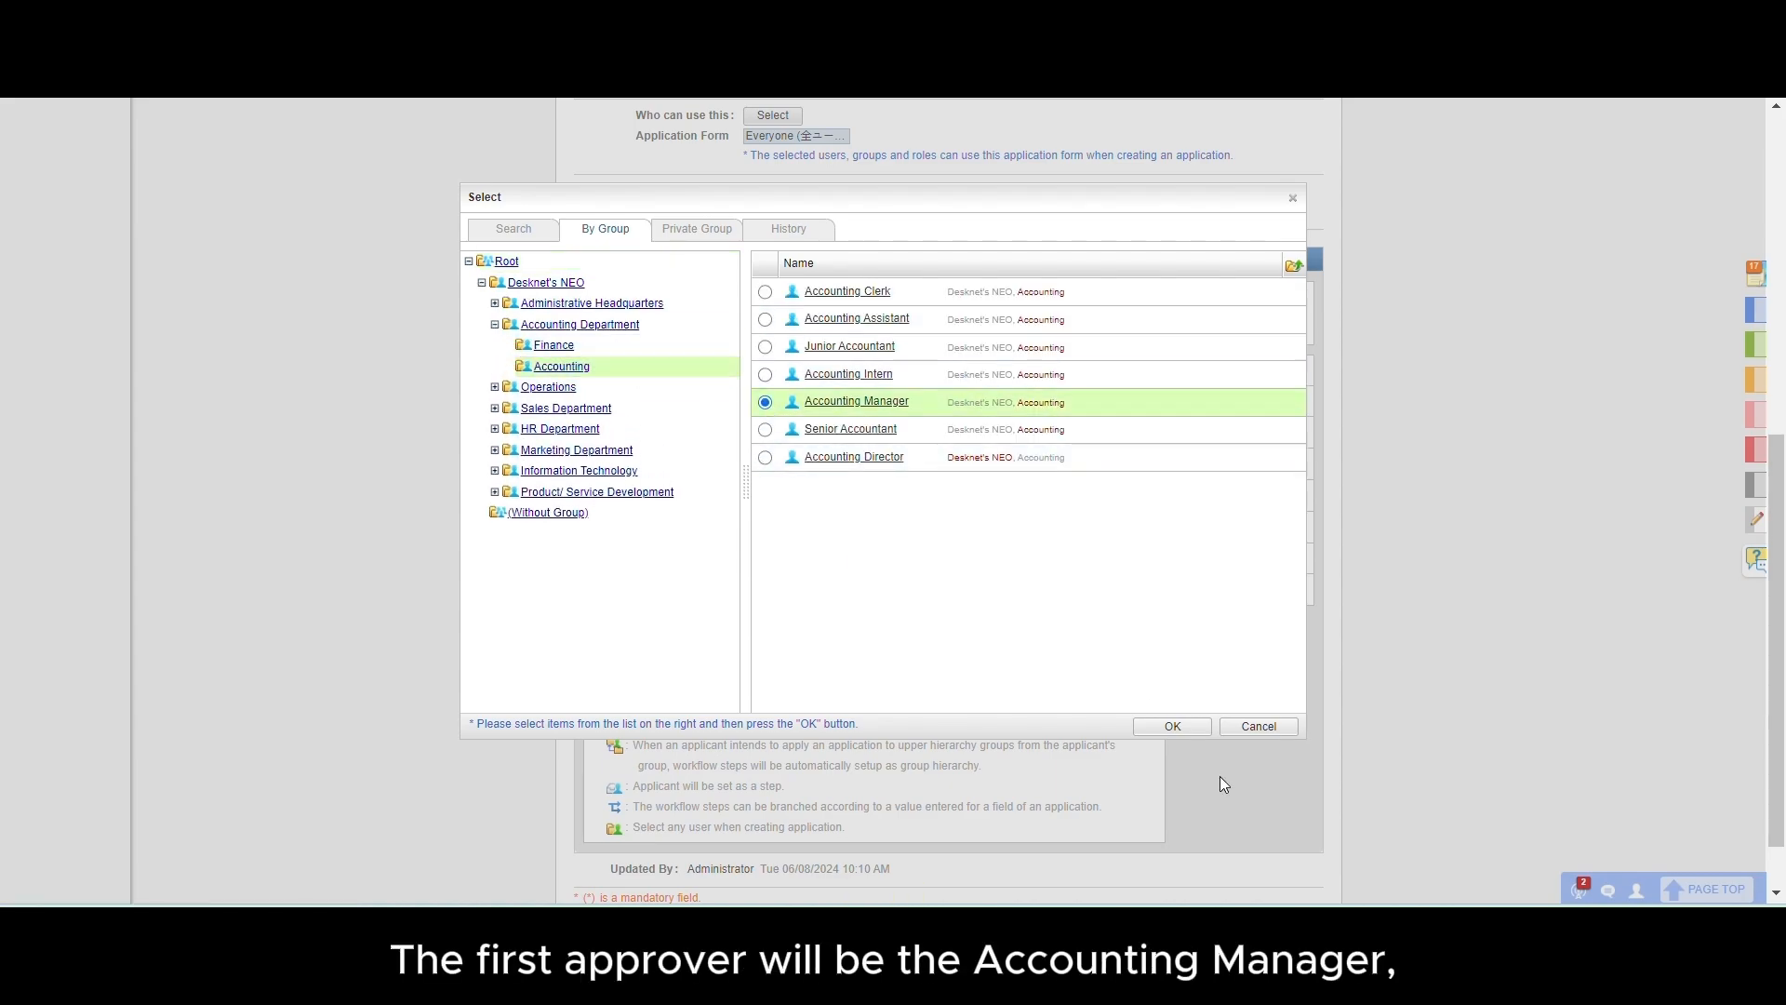
click(1178, 729)
Step: Add a second User step below the Accounting Manager's and assign the Accounting Director as approver
drag(1205, 370, 888, 633)
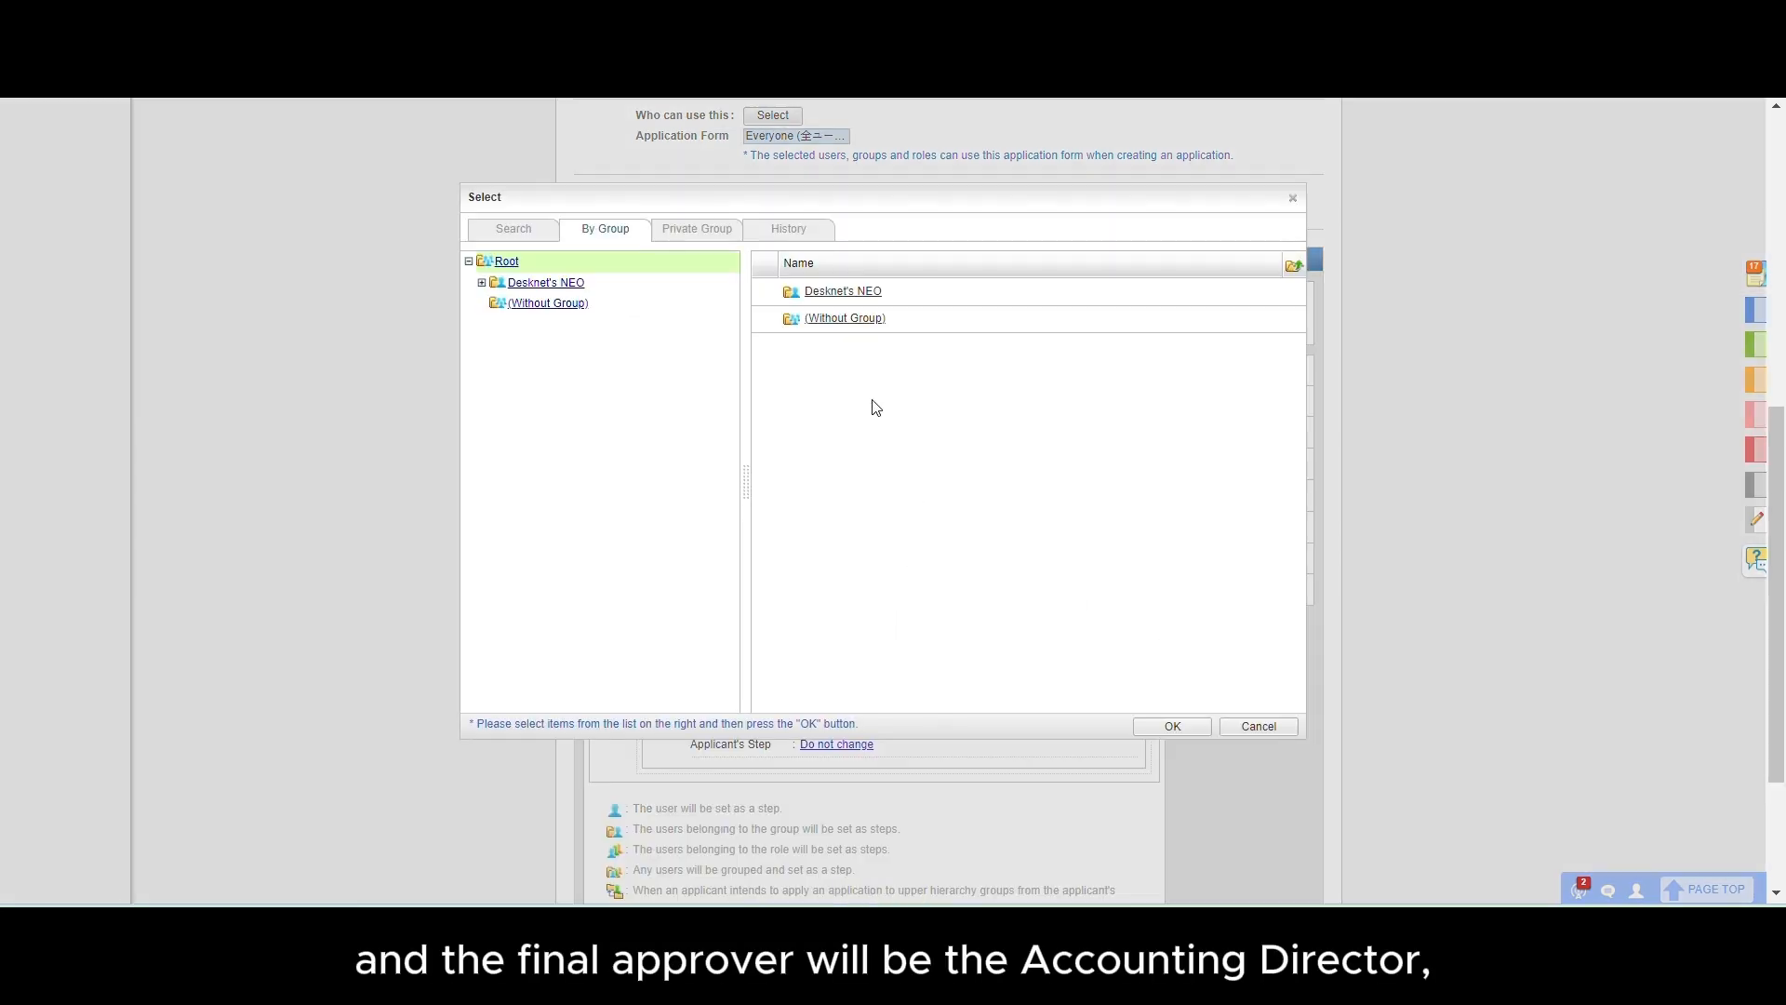
click(482, 282)
click(494, 324)
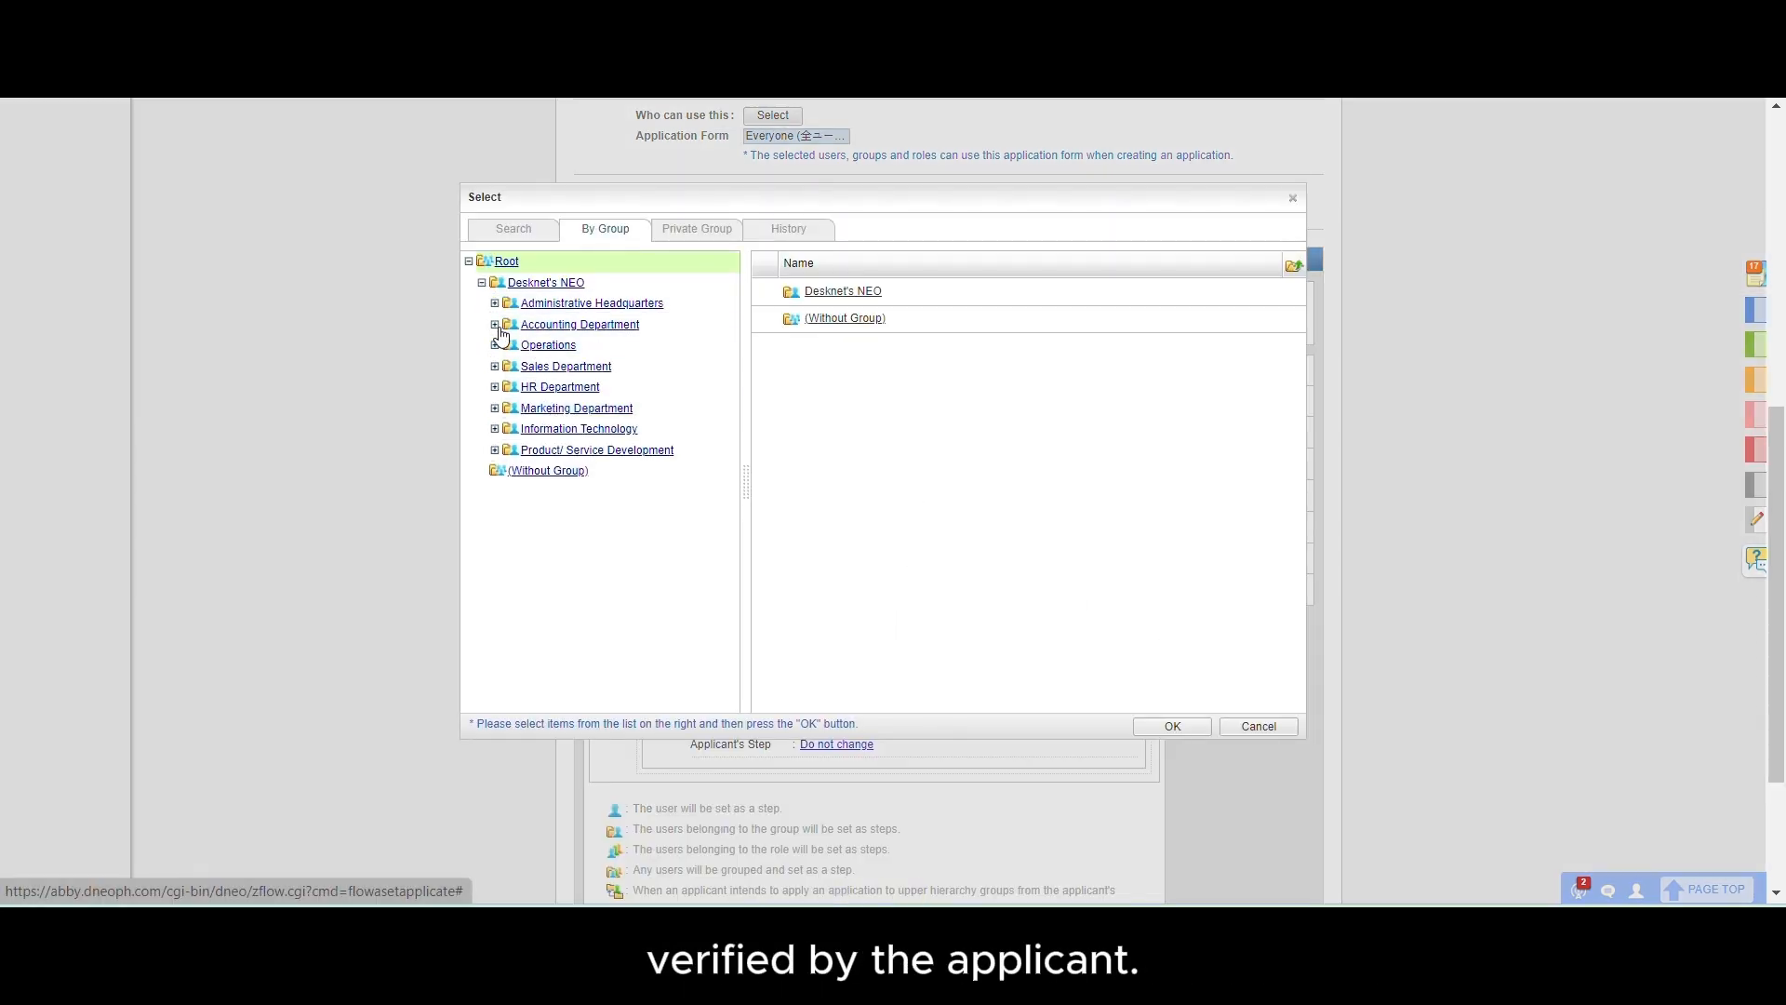
click(561, 367)
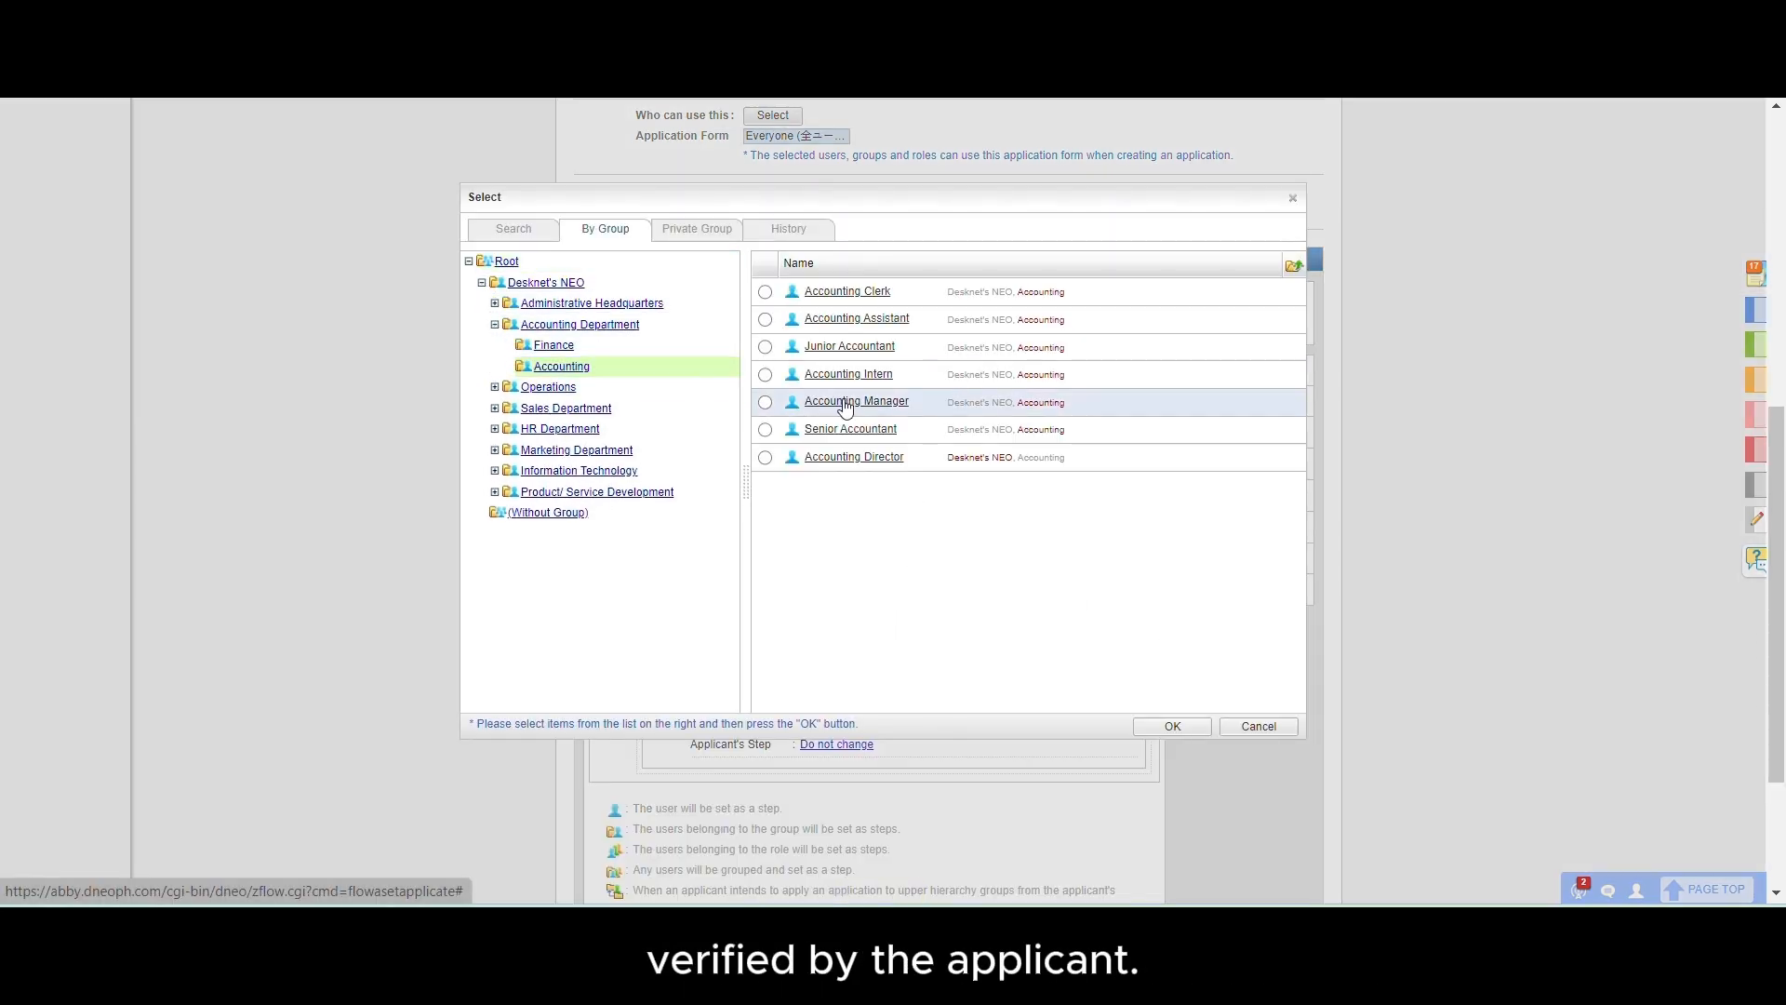
click(766, 458)
click(1177, 732)
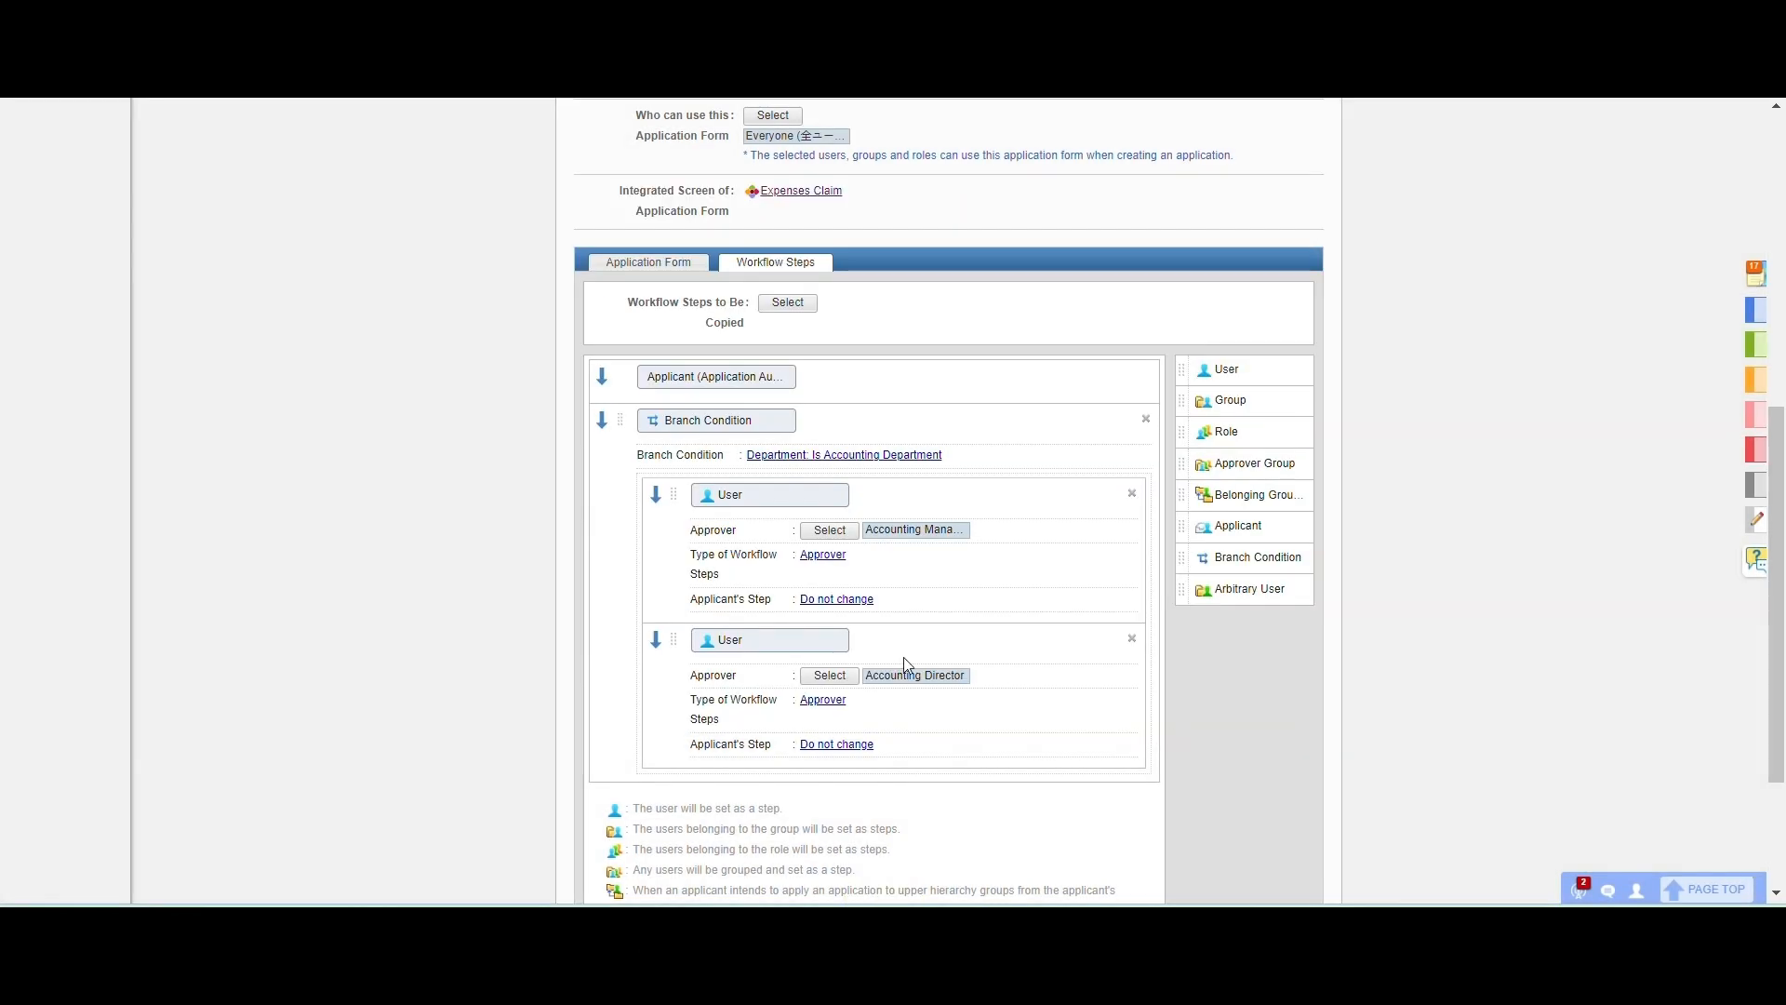
Step: Add an Applicant step below the Accounting Director, and below that branch a branch condition requiring Department to match HR Department
scroll(903, 657, down, 2)
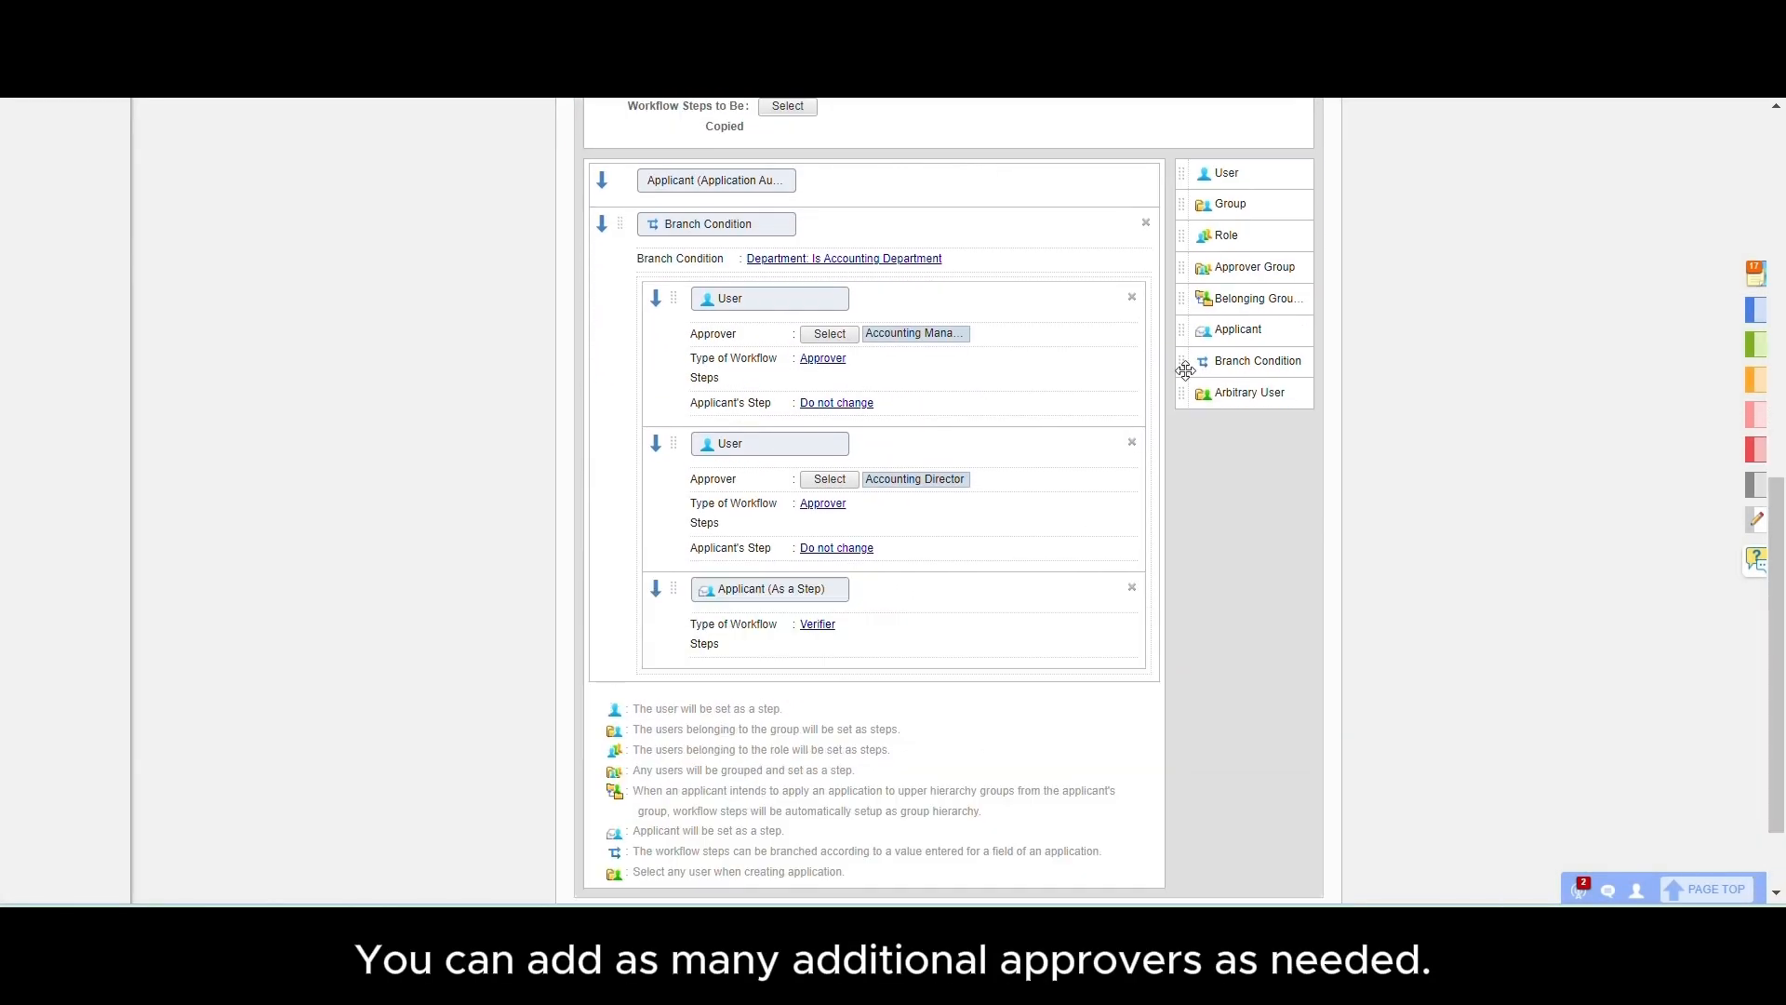
drag(1184, 369, 703, 717)
scroll(735, 605, down, 3)
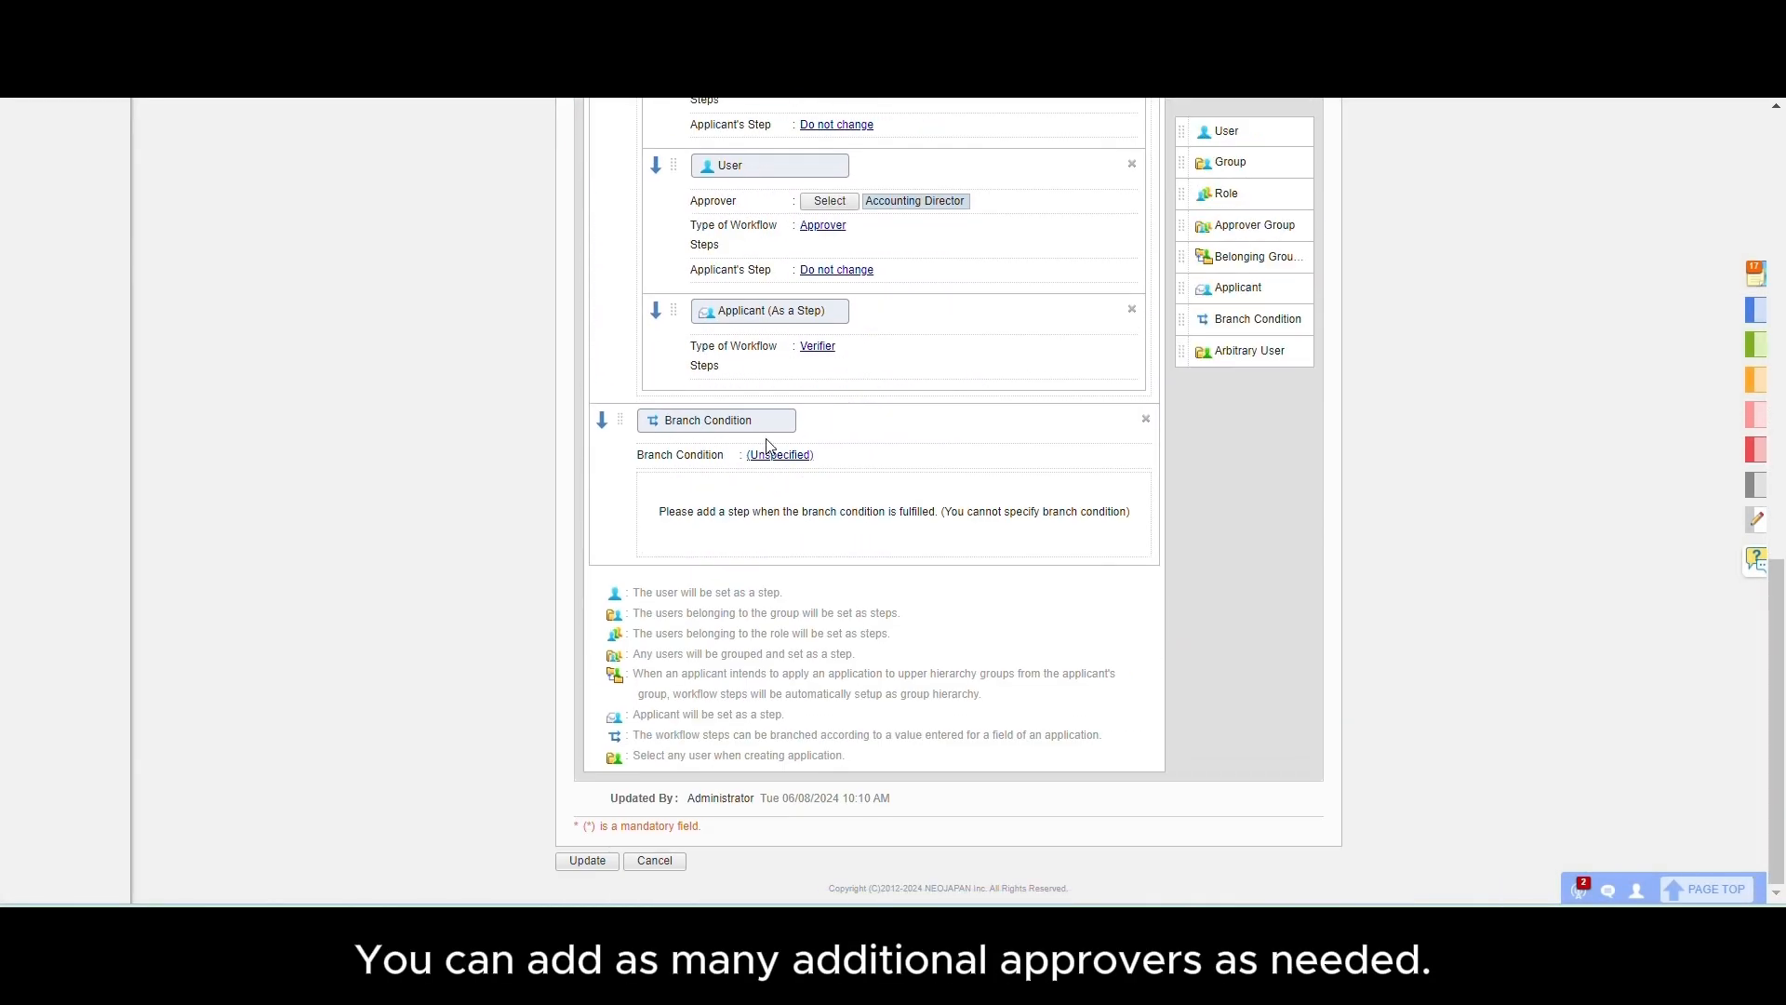
click(768, 455)
click(807, 236)
click(790, 345)
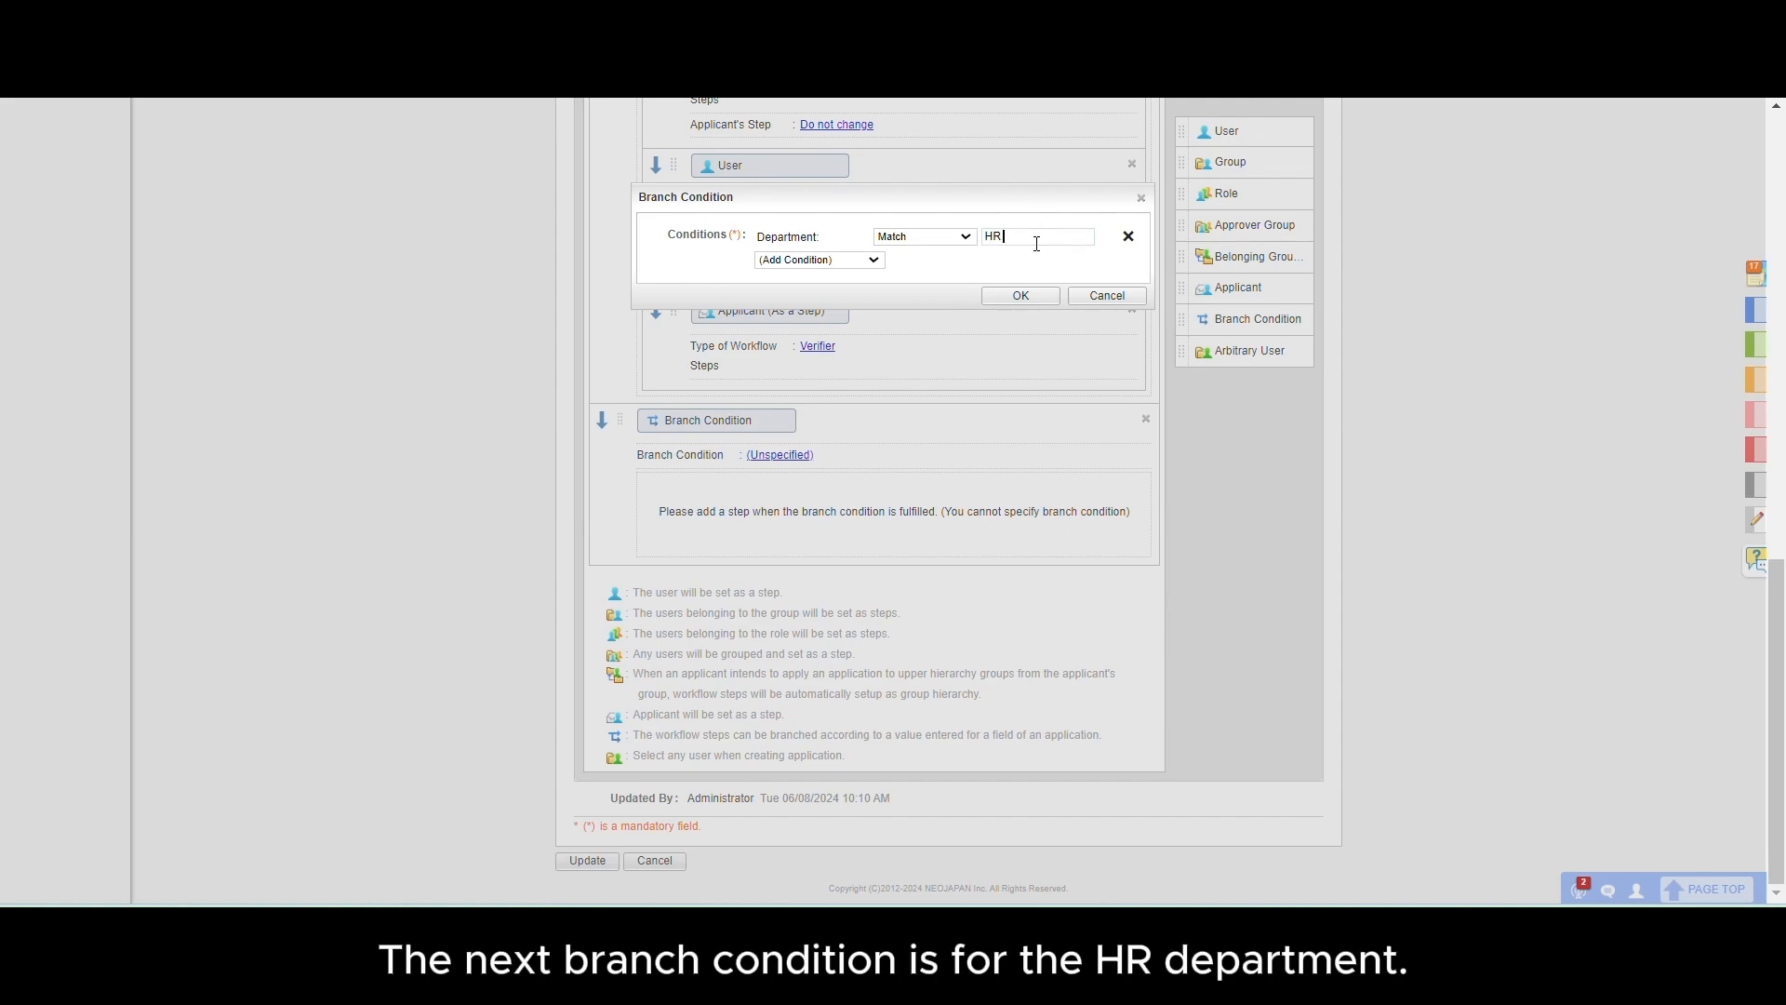
click(1021, 295)
Step: Add a User step inside the HR Department branch and assign the HR Manager from the HR Department group as approver
drag(1180, 131, 907, 529)
click(482, 282)
click(557, 386)
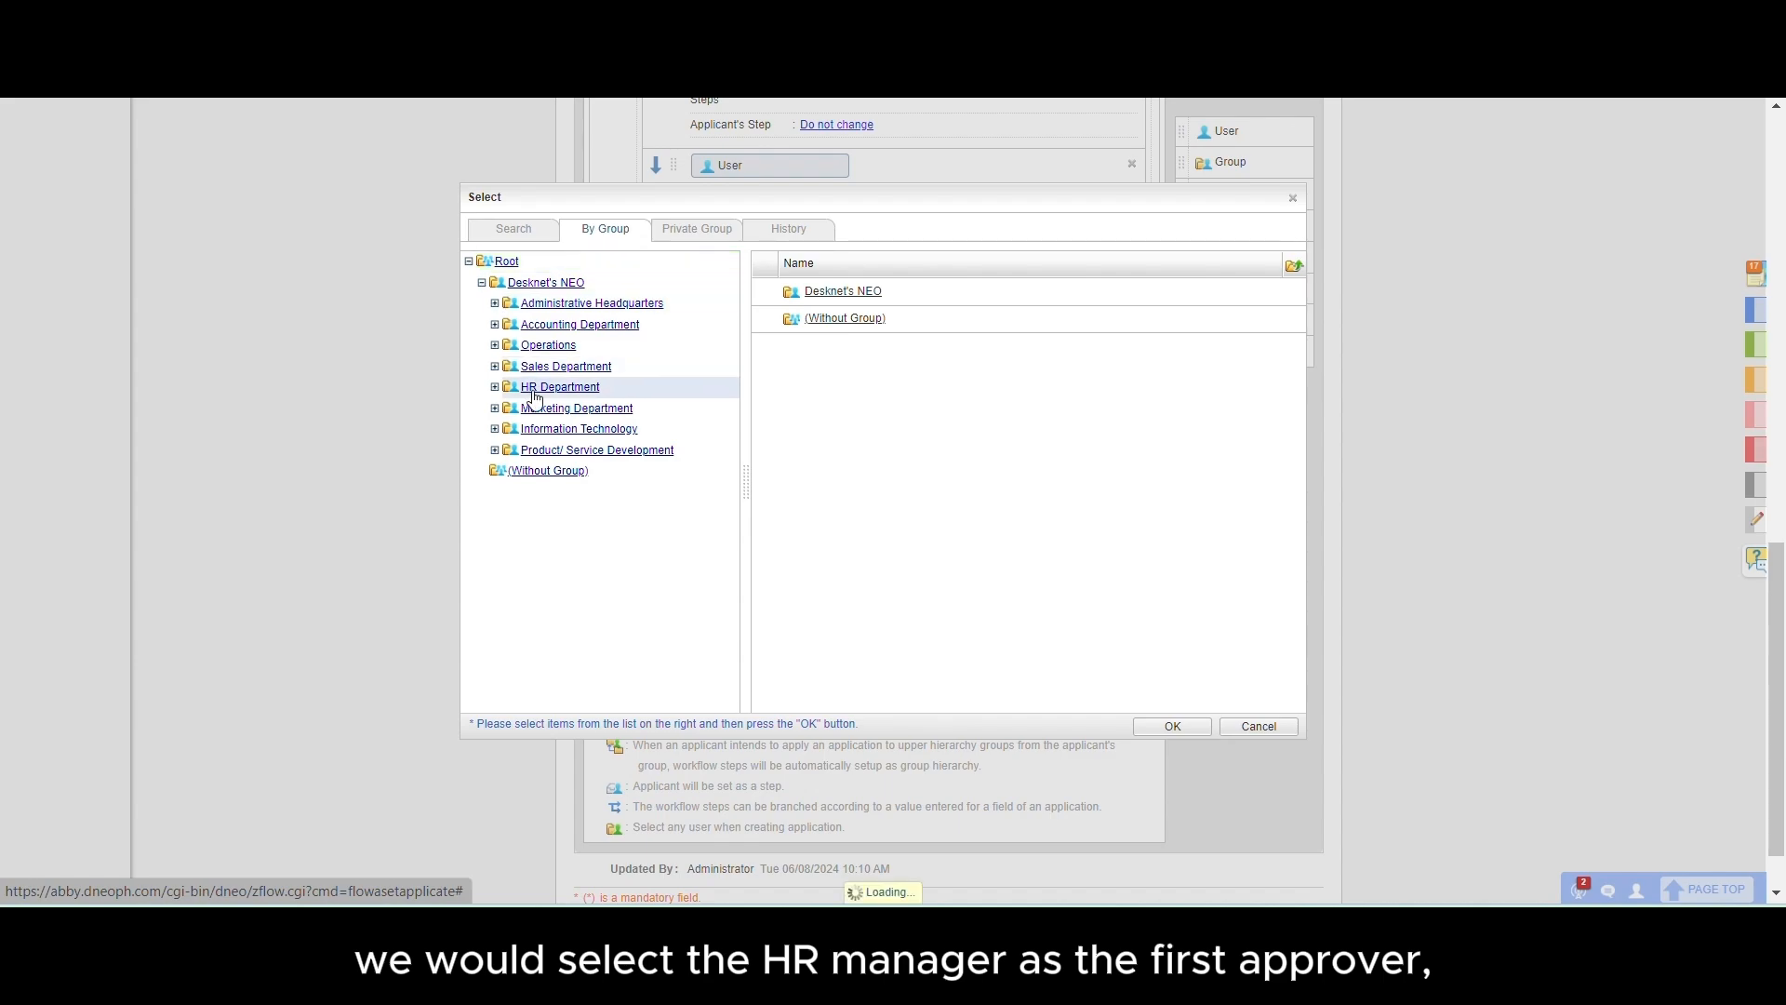
click(577, 428)
click(1156, 734)
Step: Add a second User step below the HR Manager's and assign the Administrative Manager as approver
drag(1179, 131, 912, 638)
click(482, 282)
click(558, 303)
click(580, 324)
click(847, 347)
click(1172, 726)
Step: Review the approvers assigned under each department's branch condition in the form's workflow steps
scroll(969, 530, down, 2)
scroll(1186, 149, up, 5)
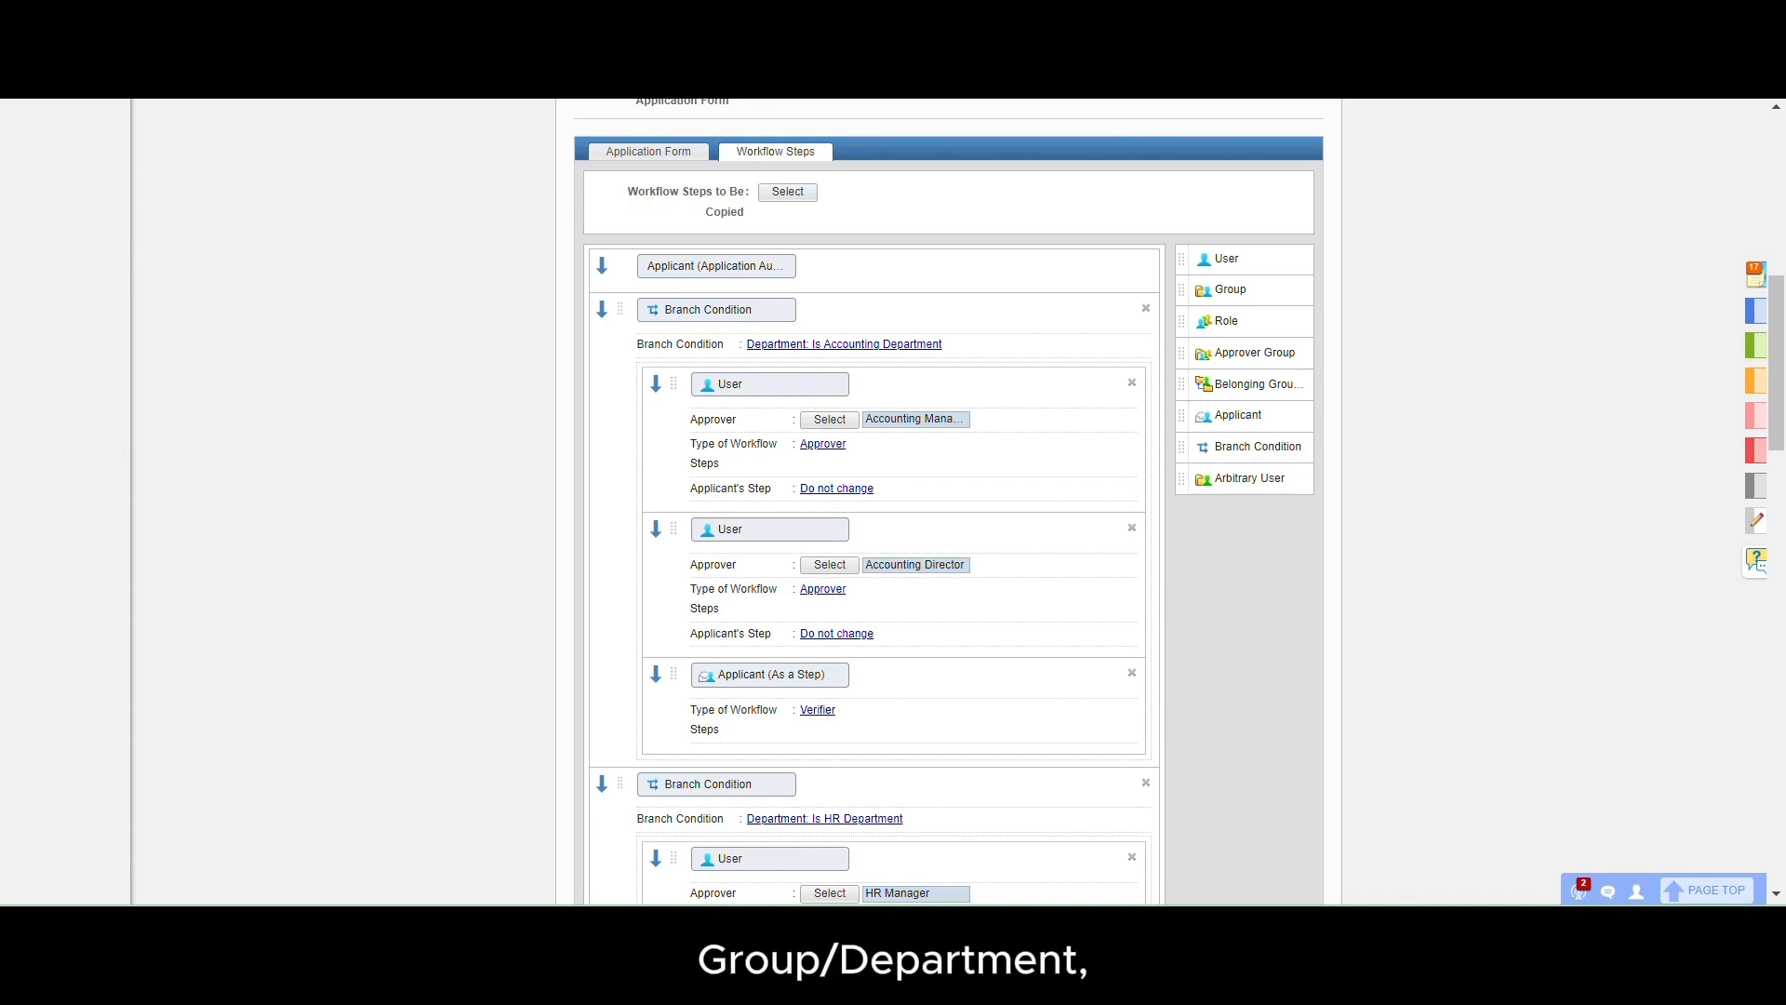
scroll(1175, 494, down, 4)
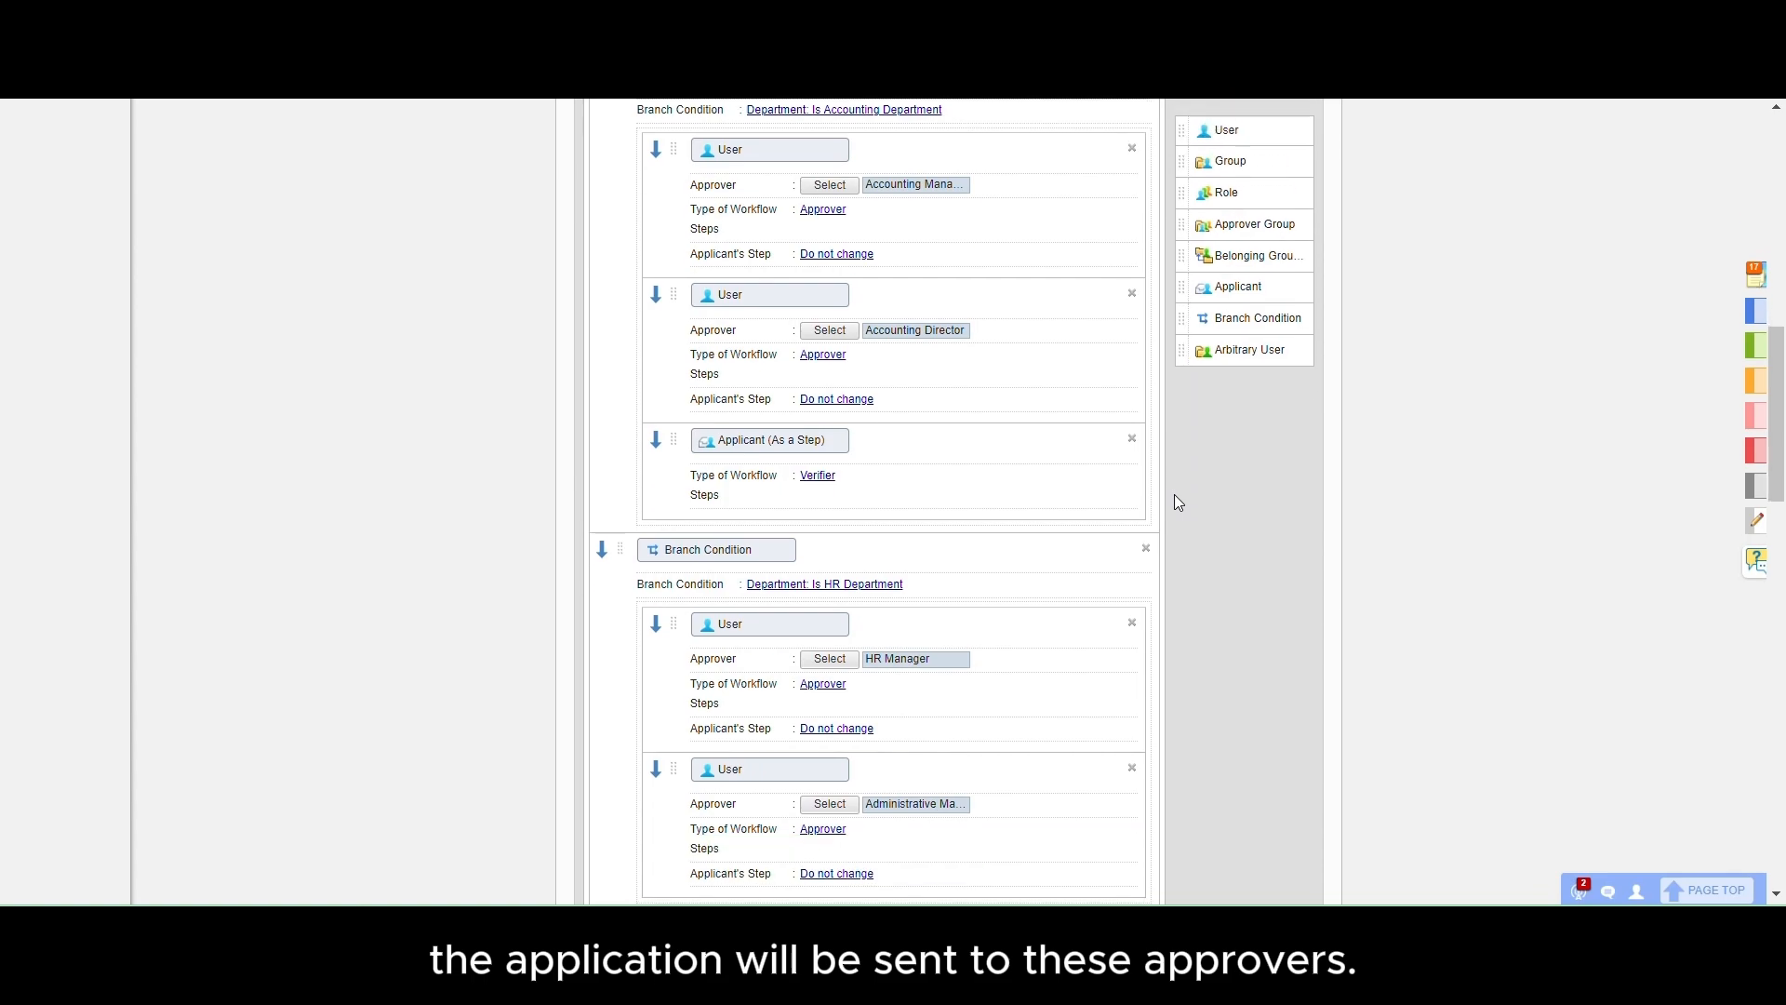
scroll(1175, 496, down, 5)
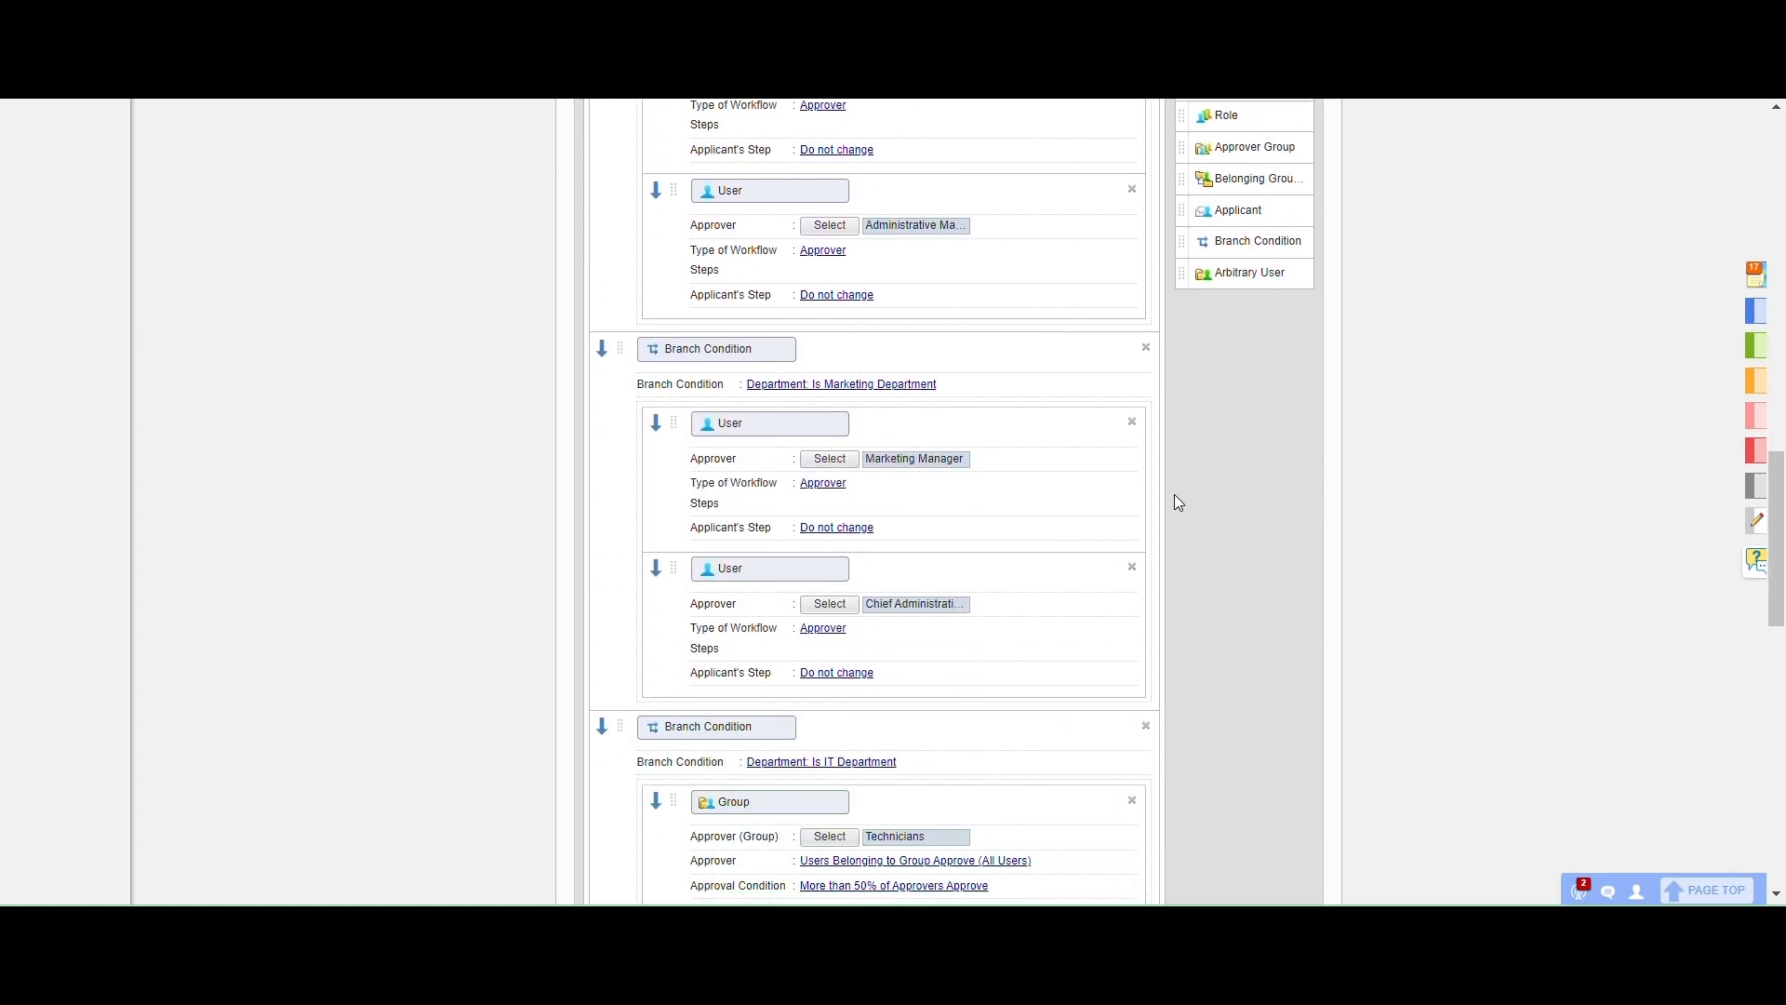
scroll(1177, 503, down, 8)
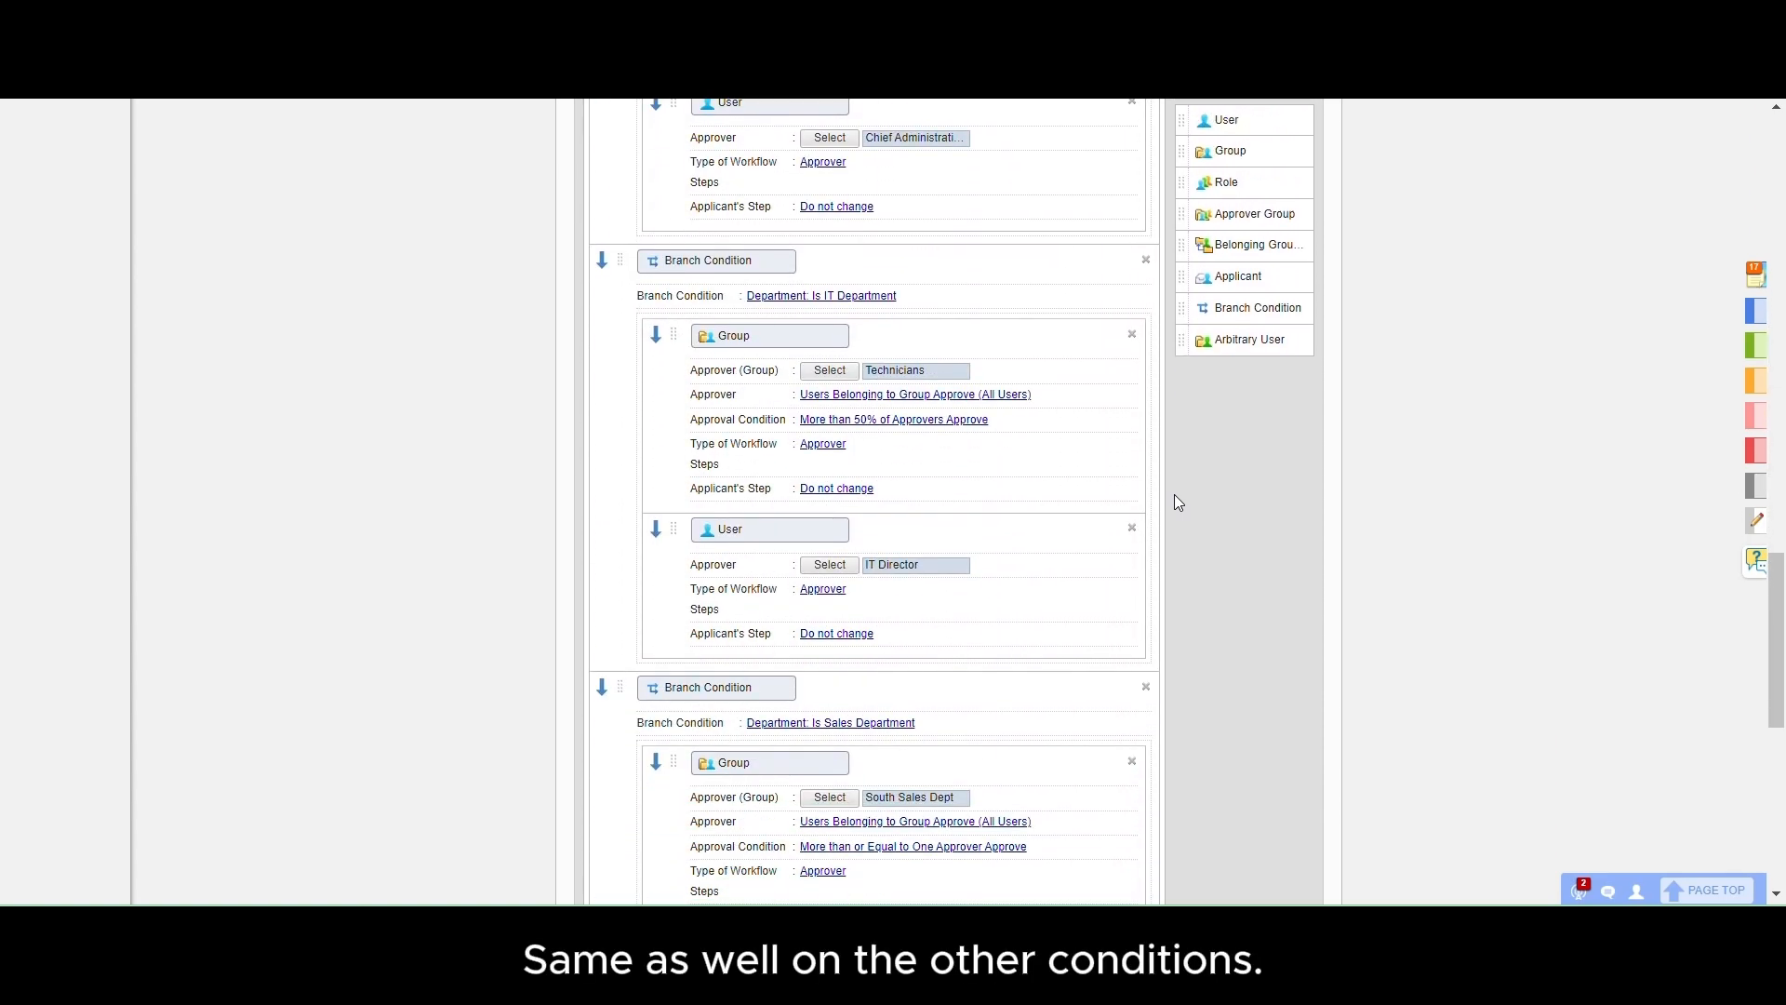
scroll(1174, 503, down, 4)
scroll(1174, 503, up, 4)
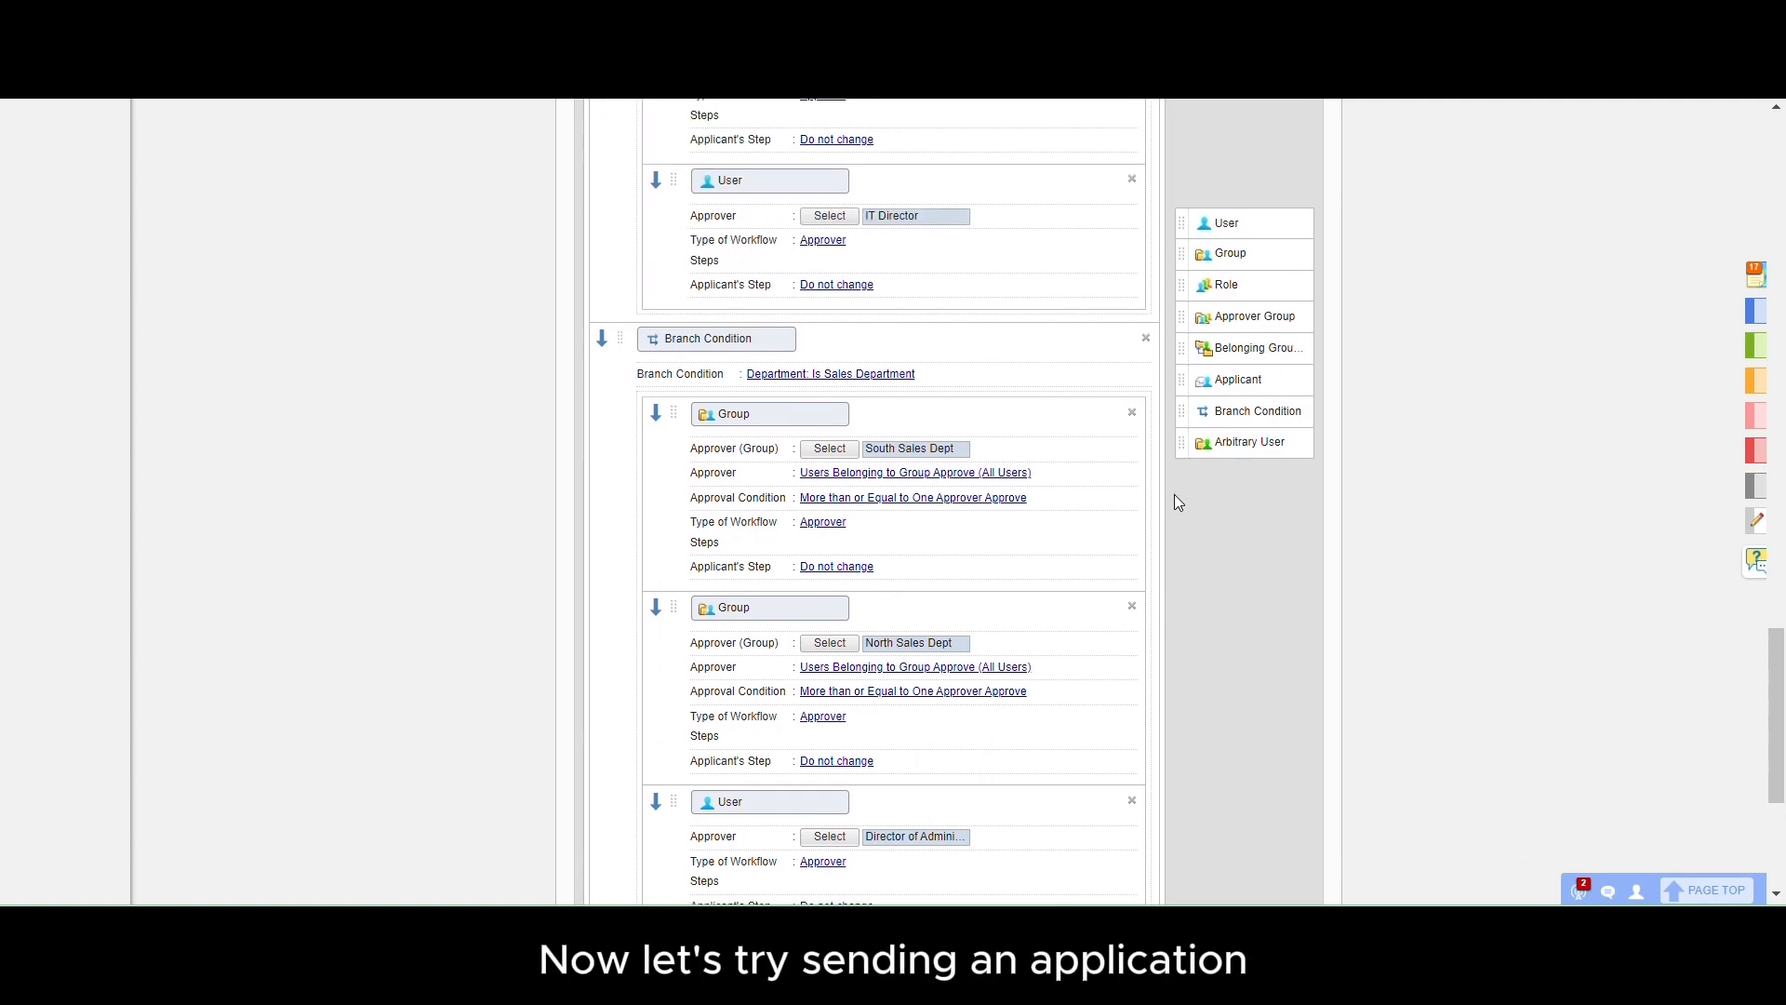
scroll(1176, 503, up, 6)
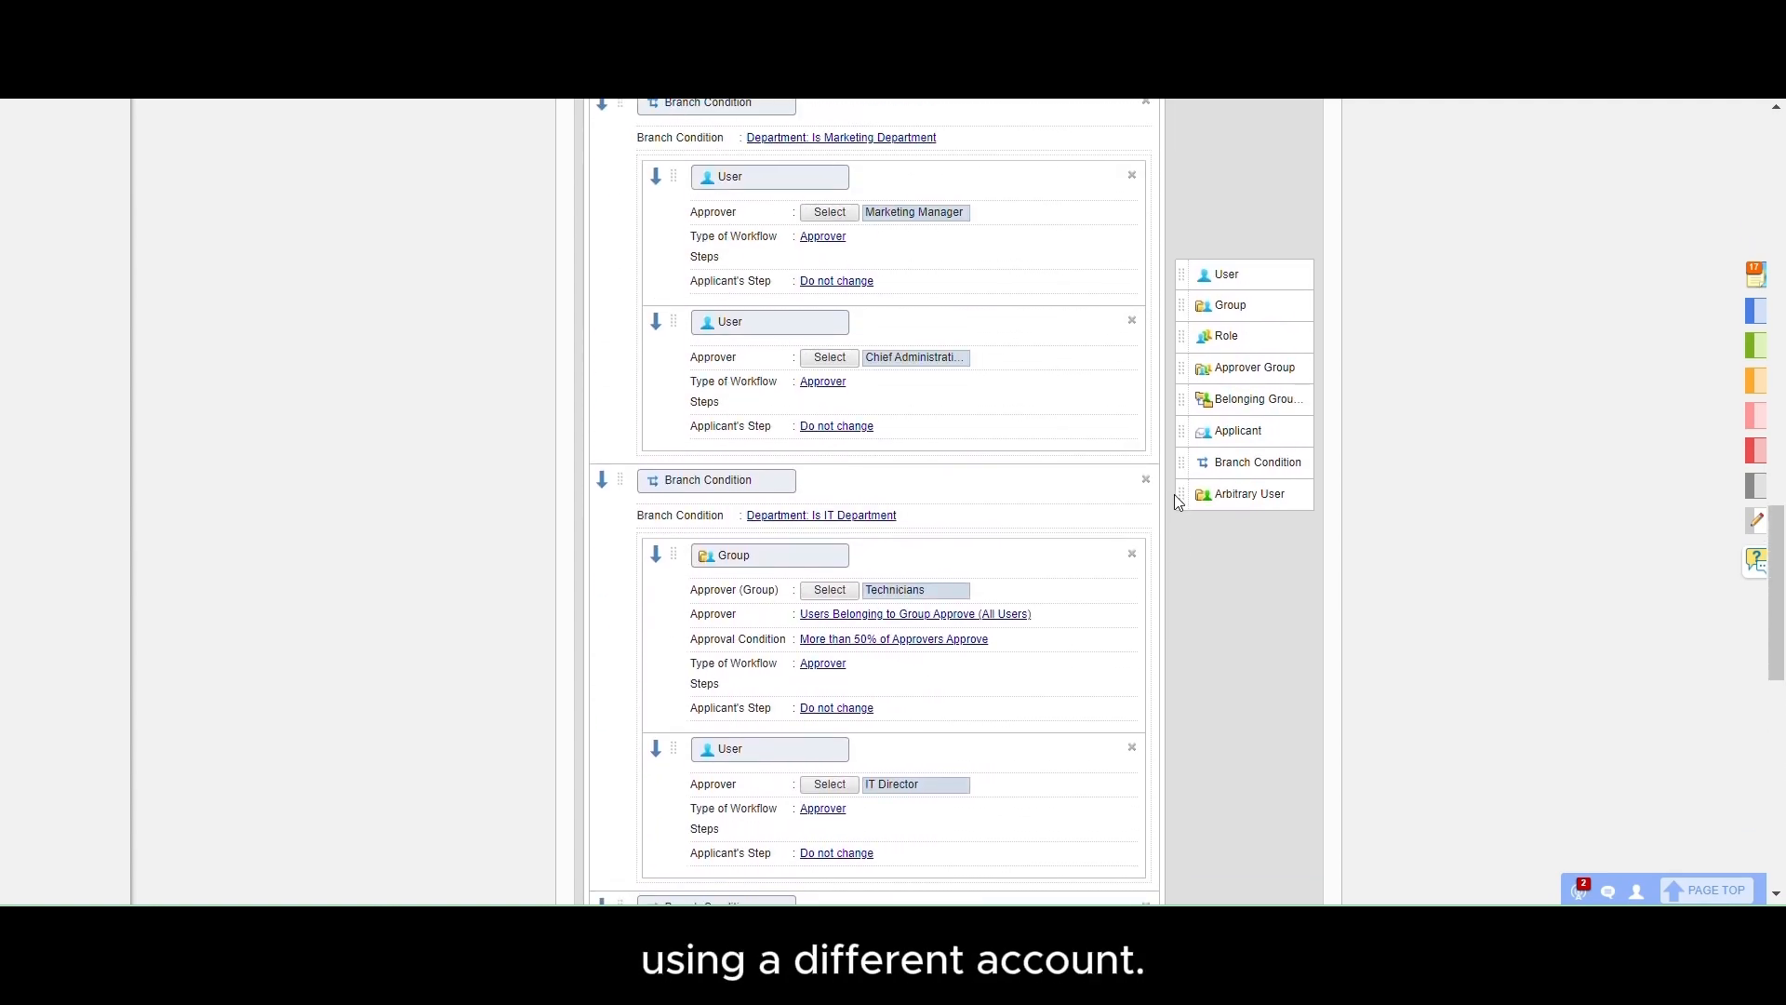
scroll(1176, 502, up, 3)
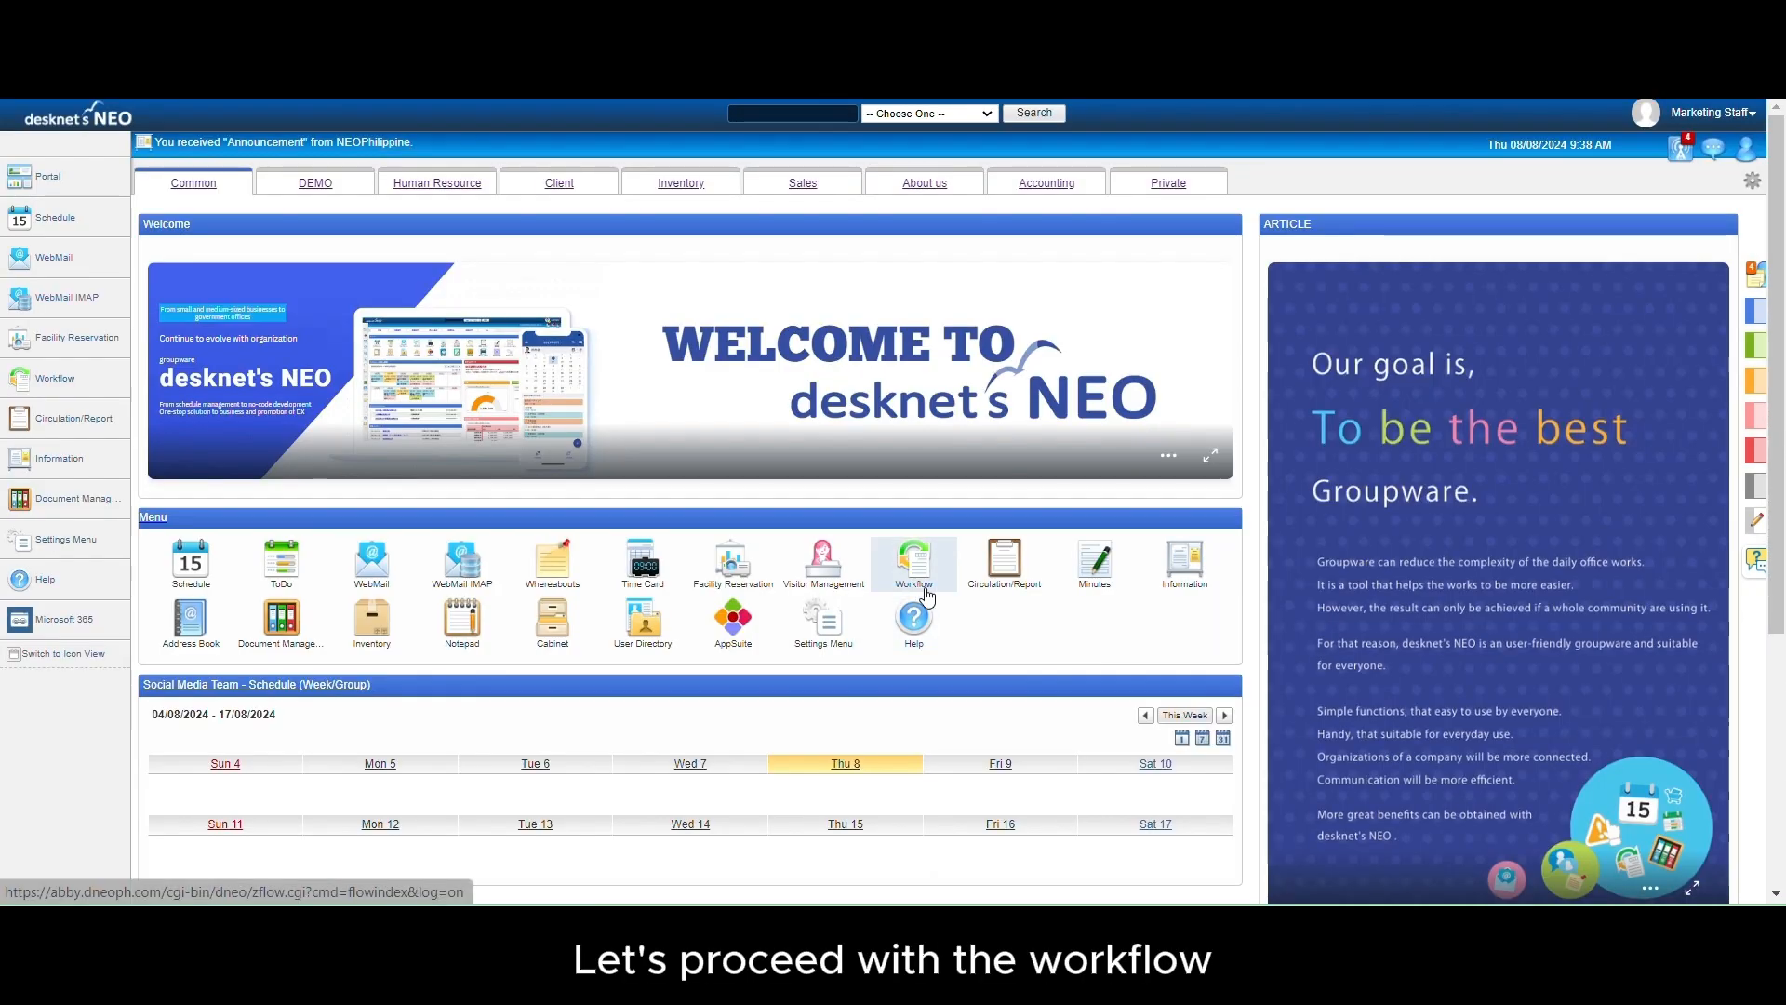
Step: Create a new workflow application from the Marketing Staff account using the Expenses Claim form
click(921, 595)
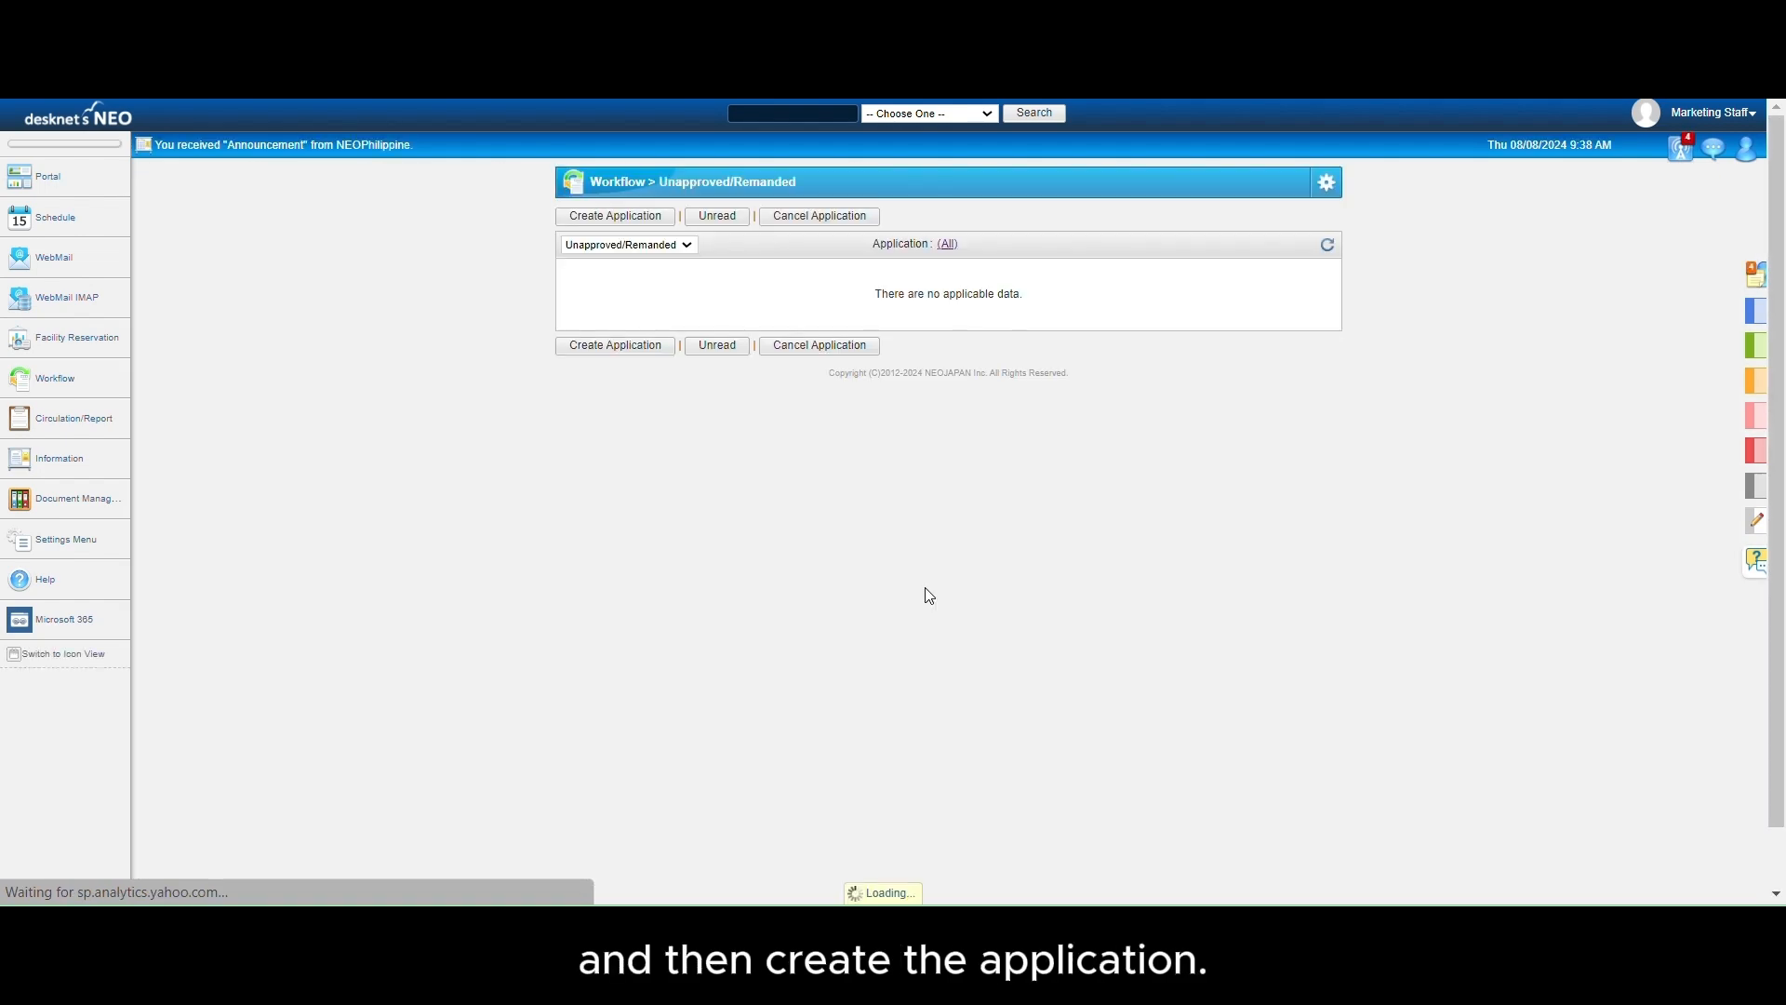
click(616, 217)
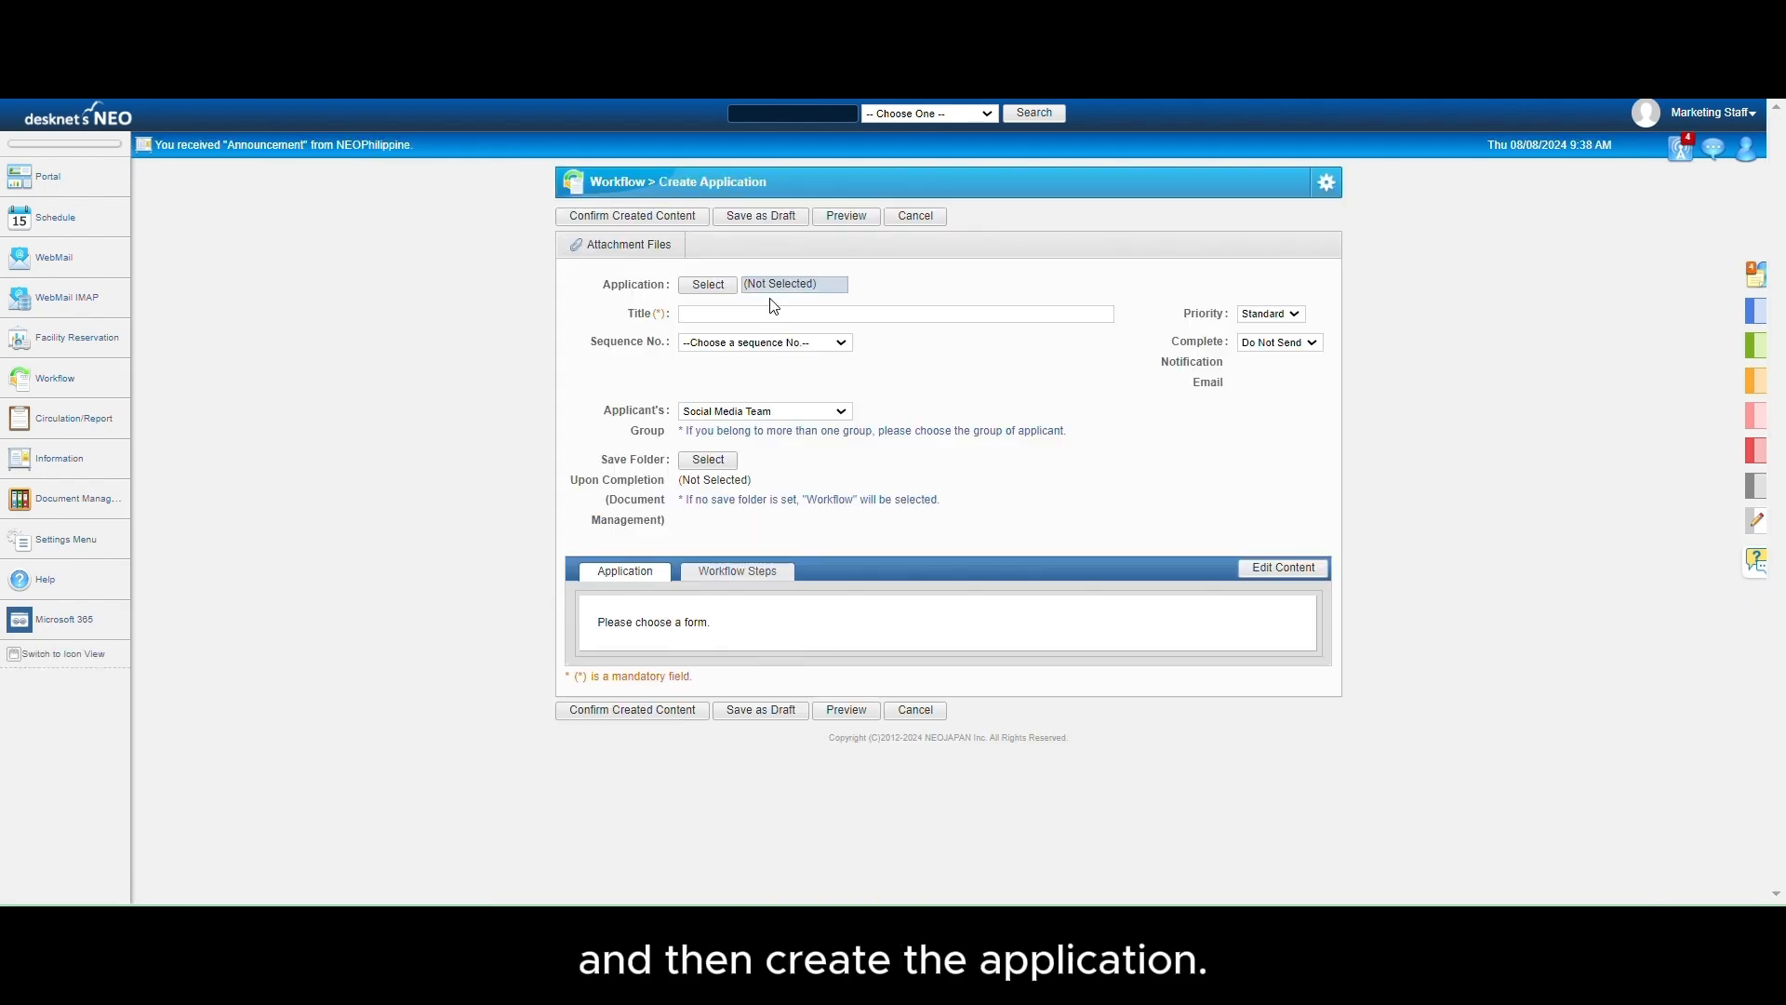
click(709, 285)
scroll(791, 502, down, 6)
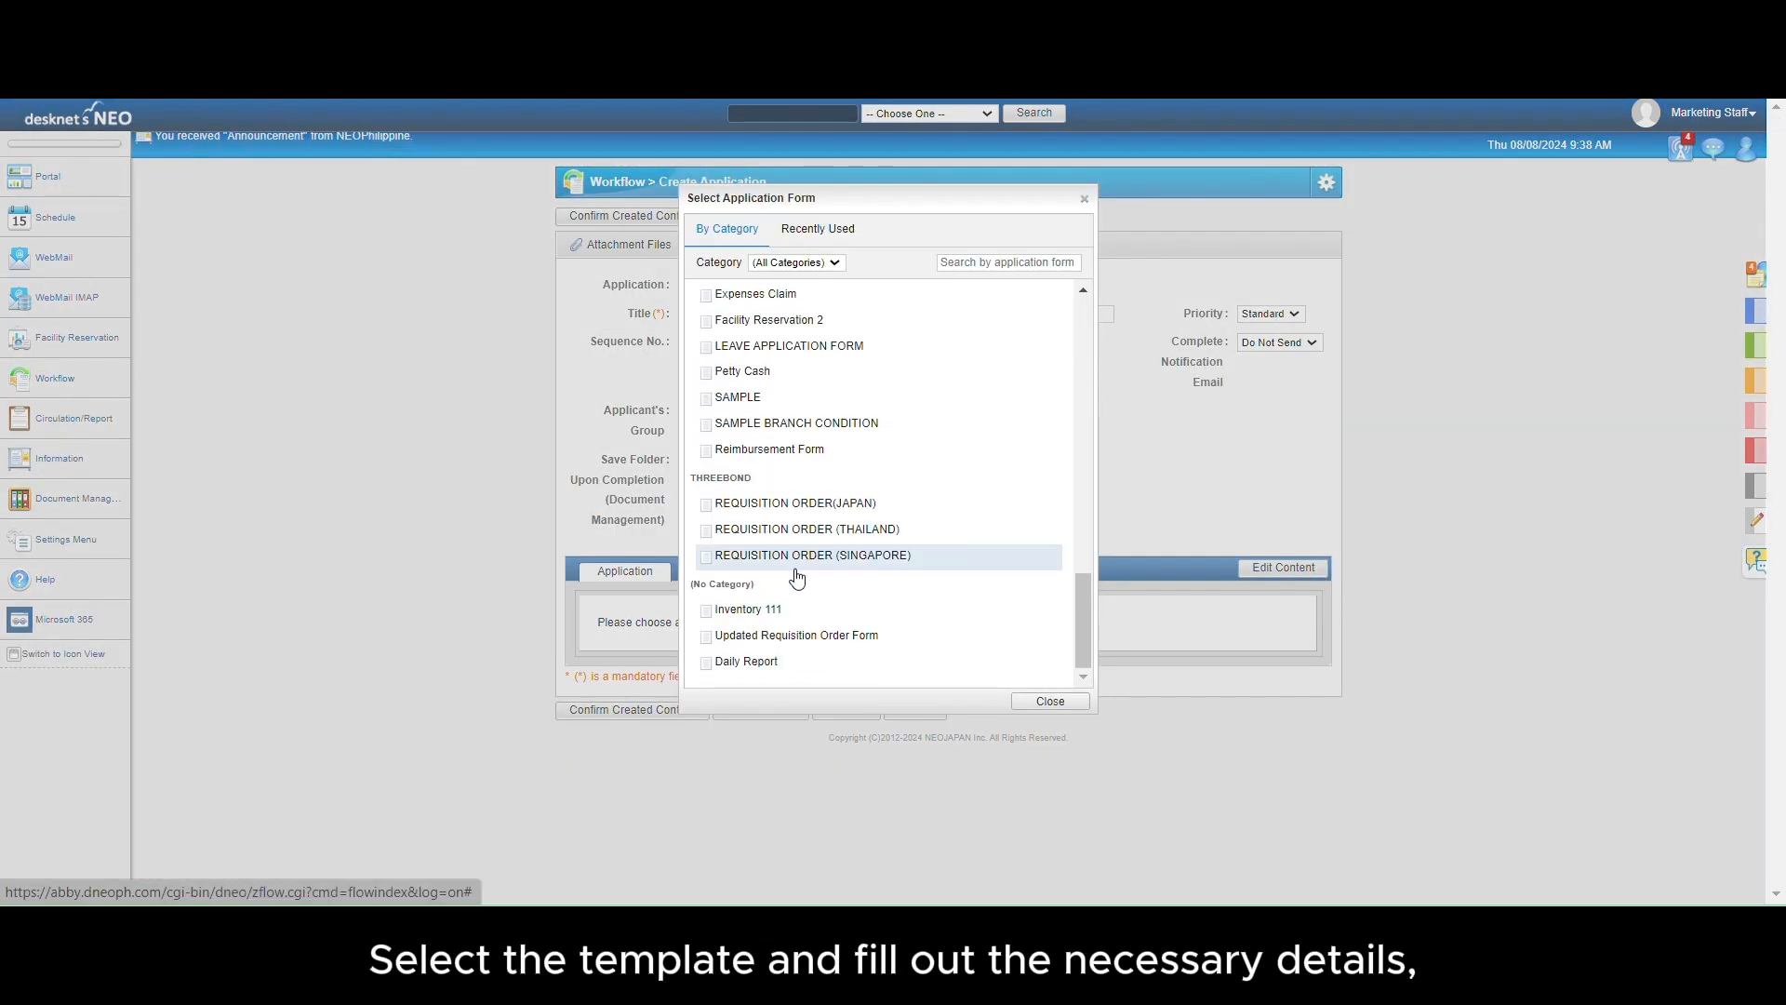
click(785, 293)
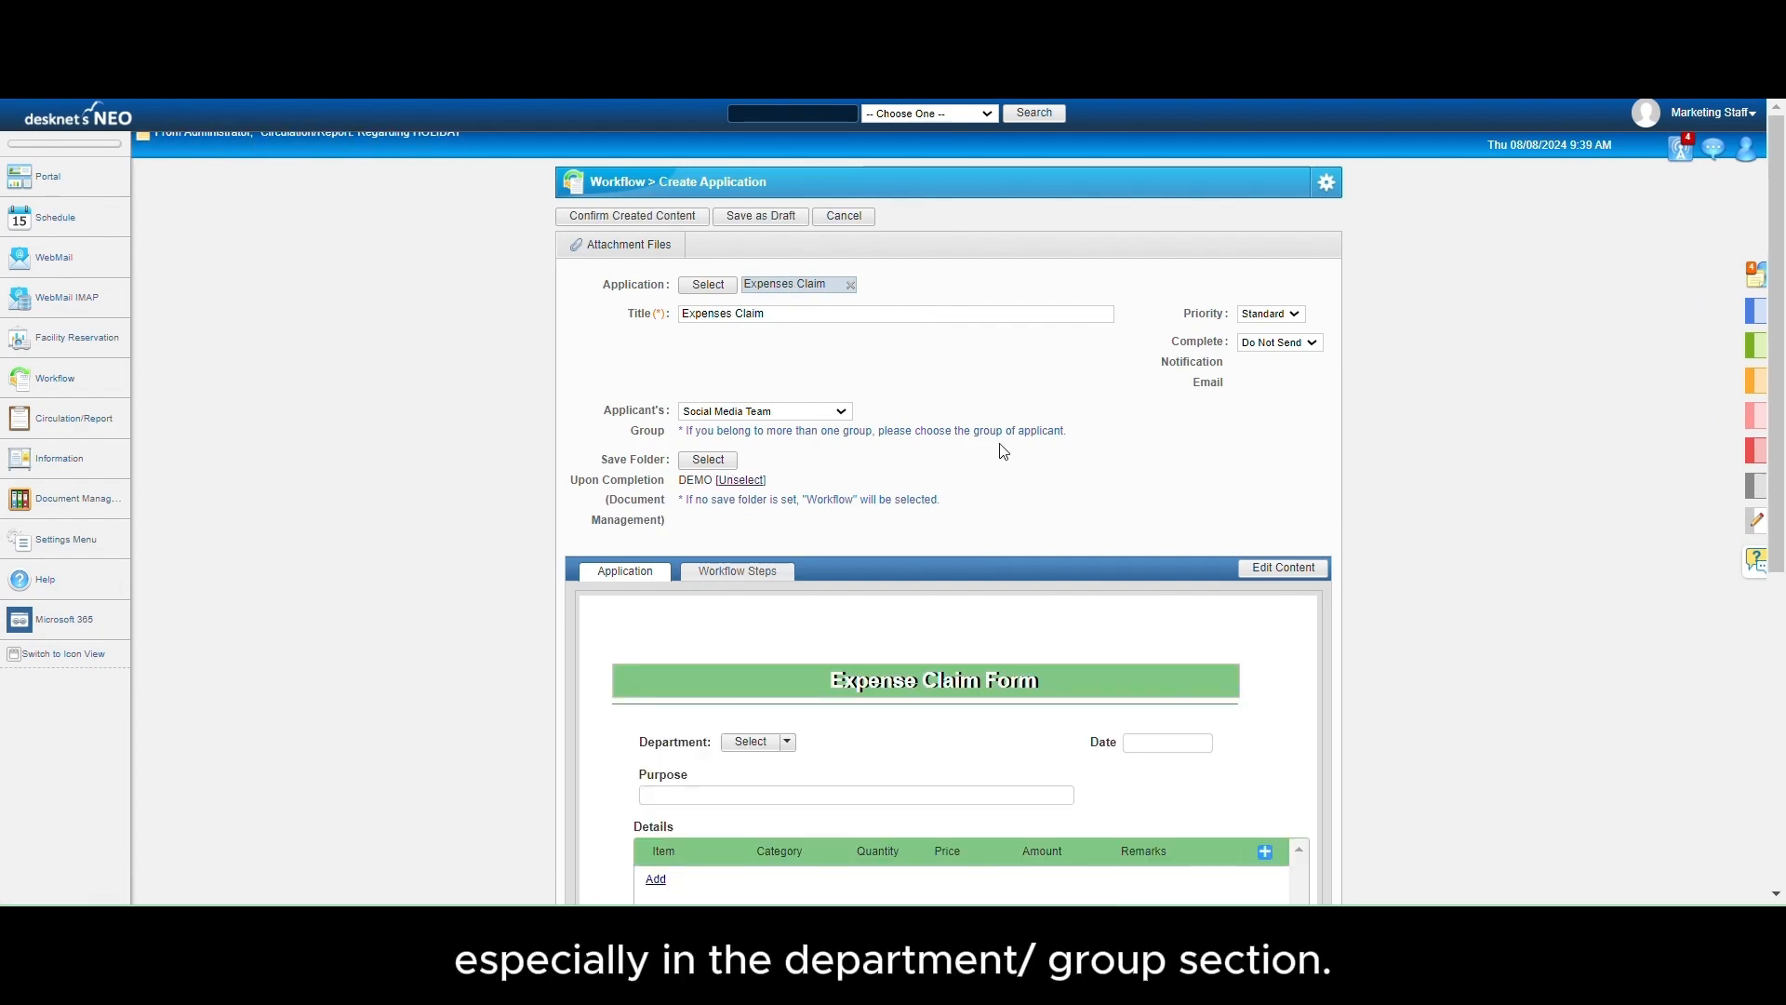
Step: Set the claim's Department to Marketing Department, its purpose to Travel Expenses and its date to 08/08/2024
scroll(1000, 449, down, 5)
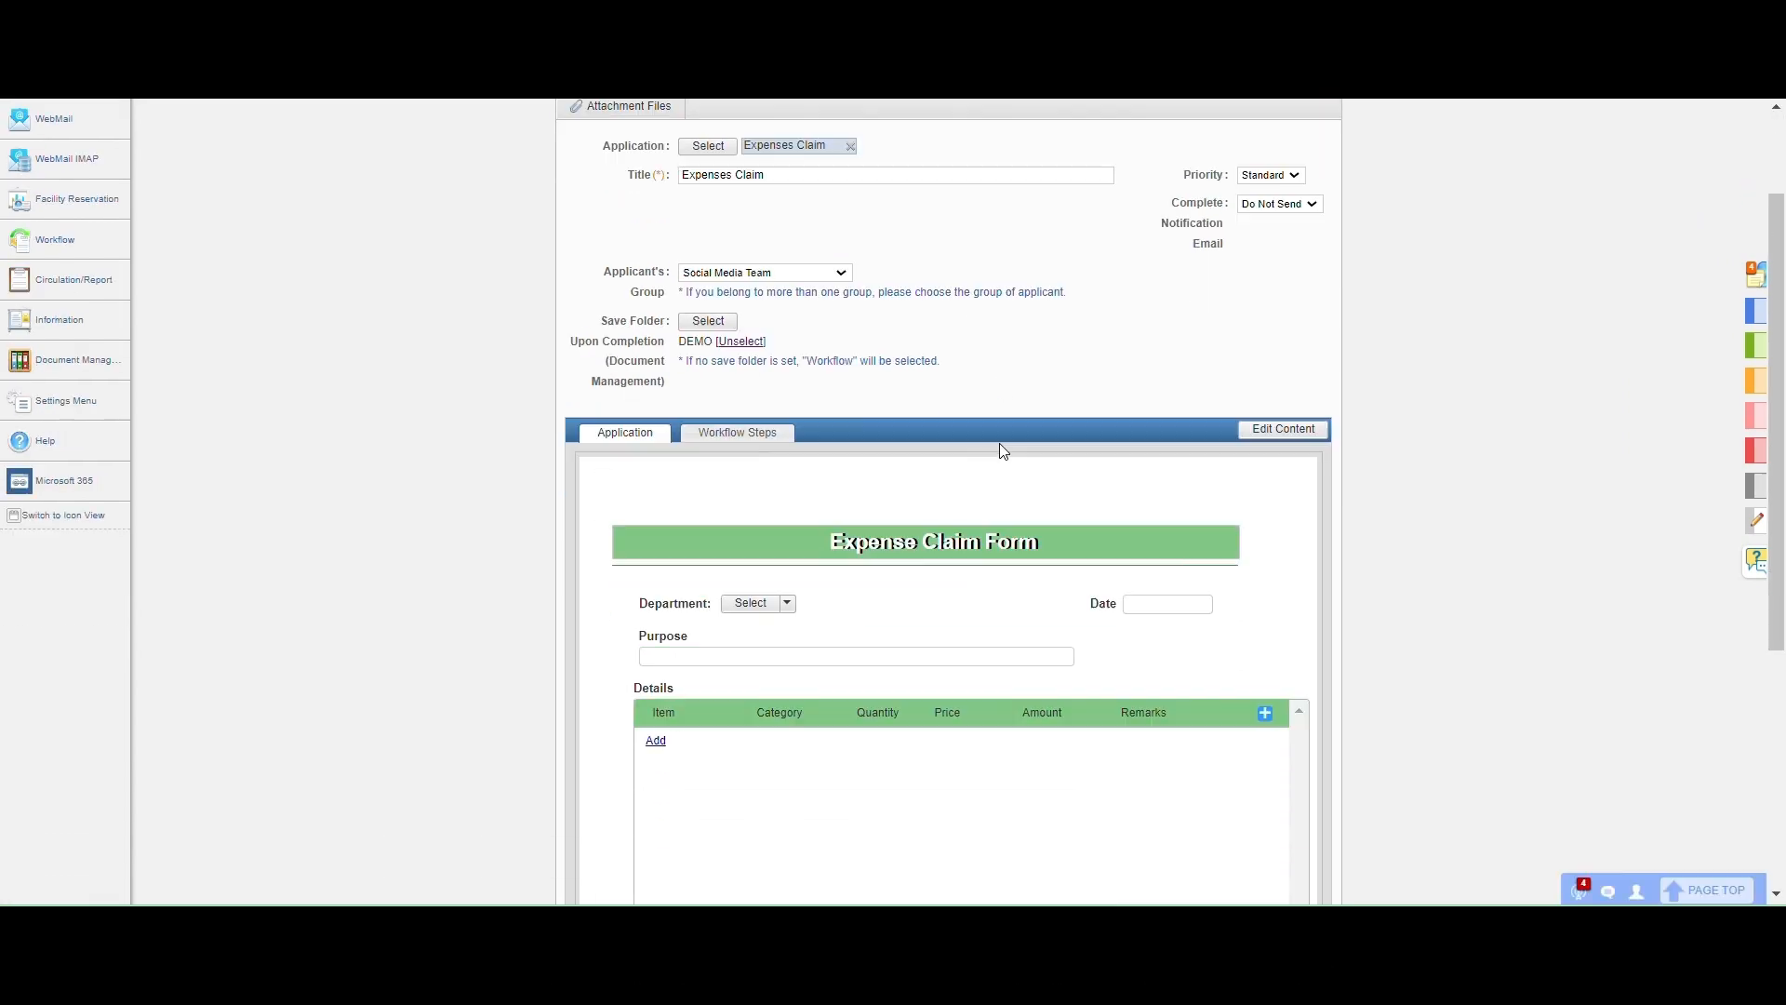
click(730, 279)
click(718, 227)
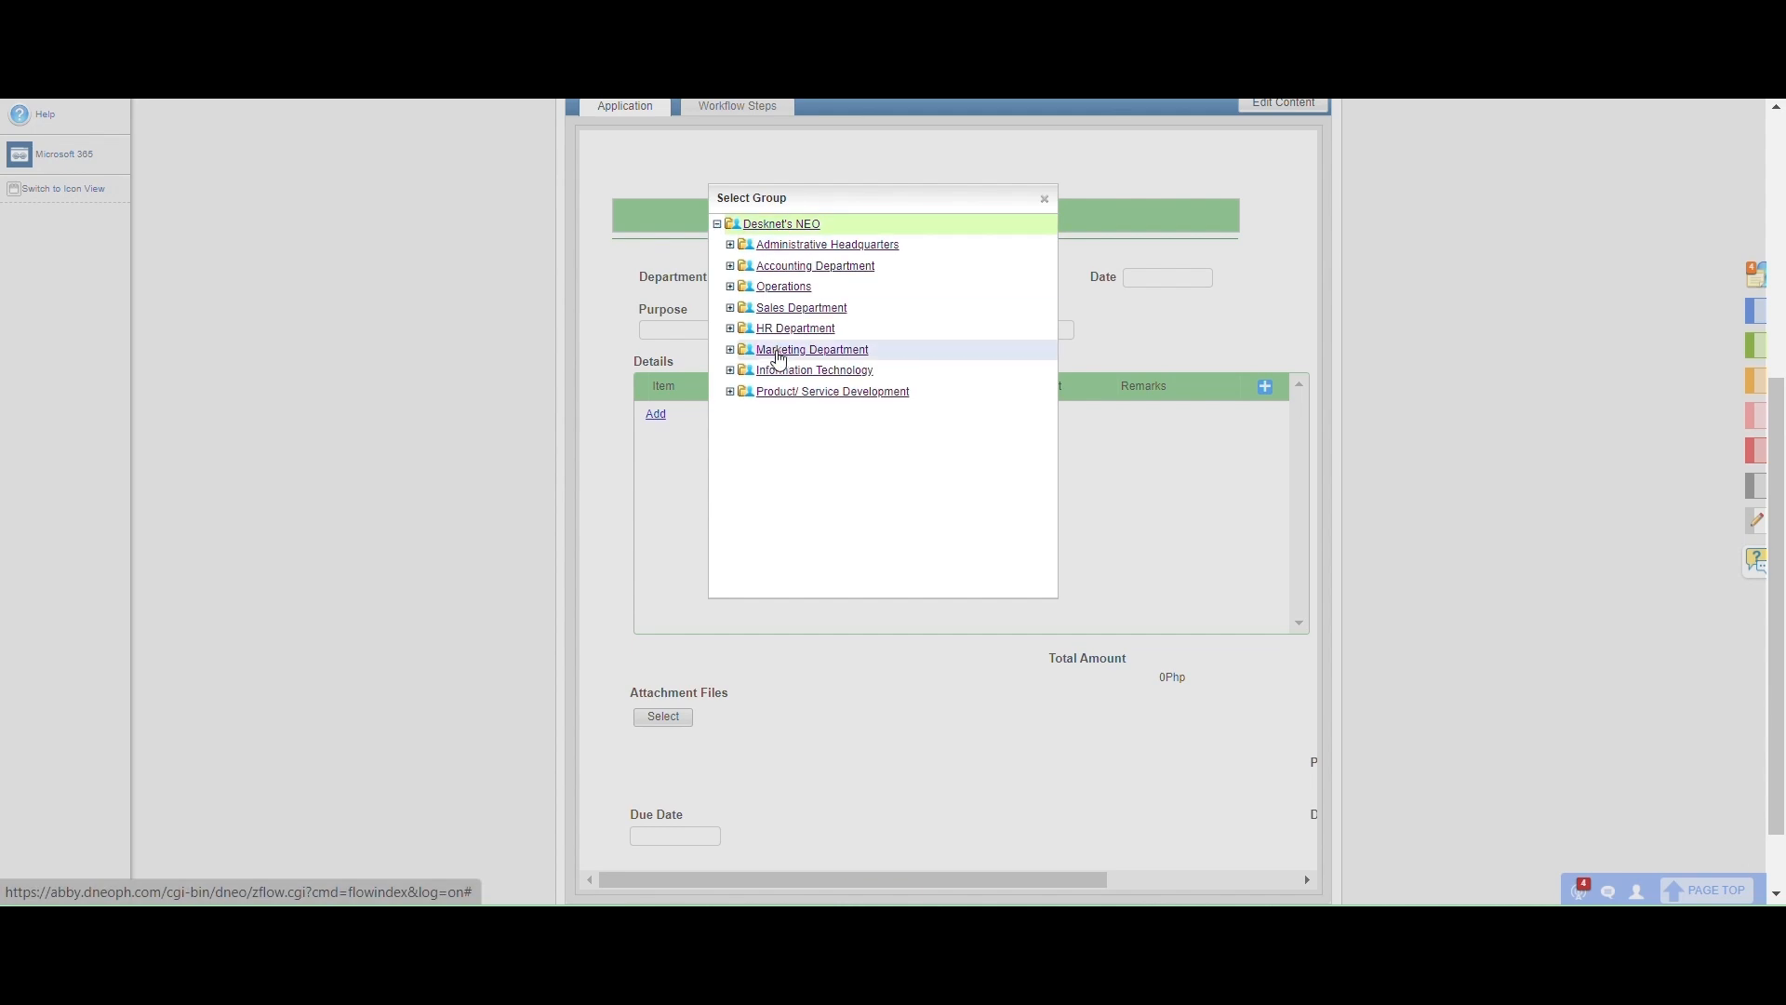
click(741, 349)
click(722, 325)
text(Travel Expenses)
click(1167, 278)
click(1247, 391)
Step: Add an Air Fare item with category Transportation, quantity 1 and price 5450, and bring up the claim's confirmation page
click(656, 414)
click(682, 419)
text(Air Fare)
click(802, 415)
click(797, 452)
click(891, 415)
text(1)
click(966, 414)
text(5450)
scroll(673, 759, down, 1)
click(651, 861)
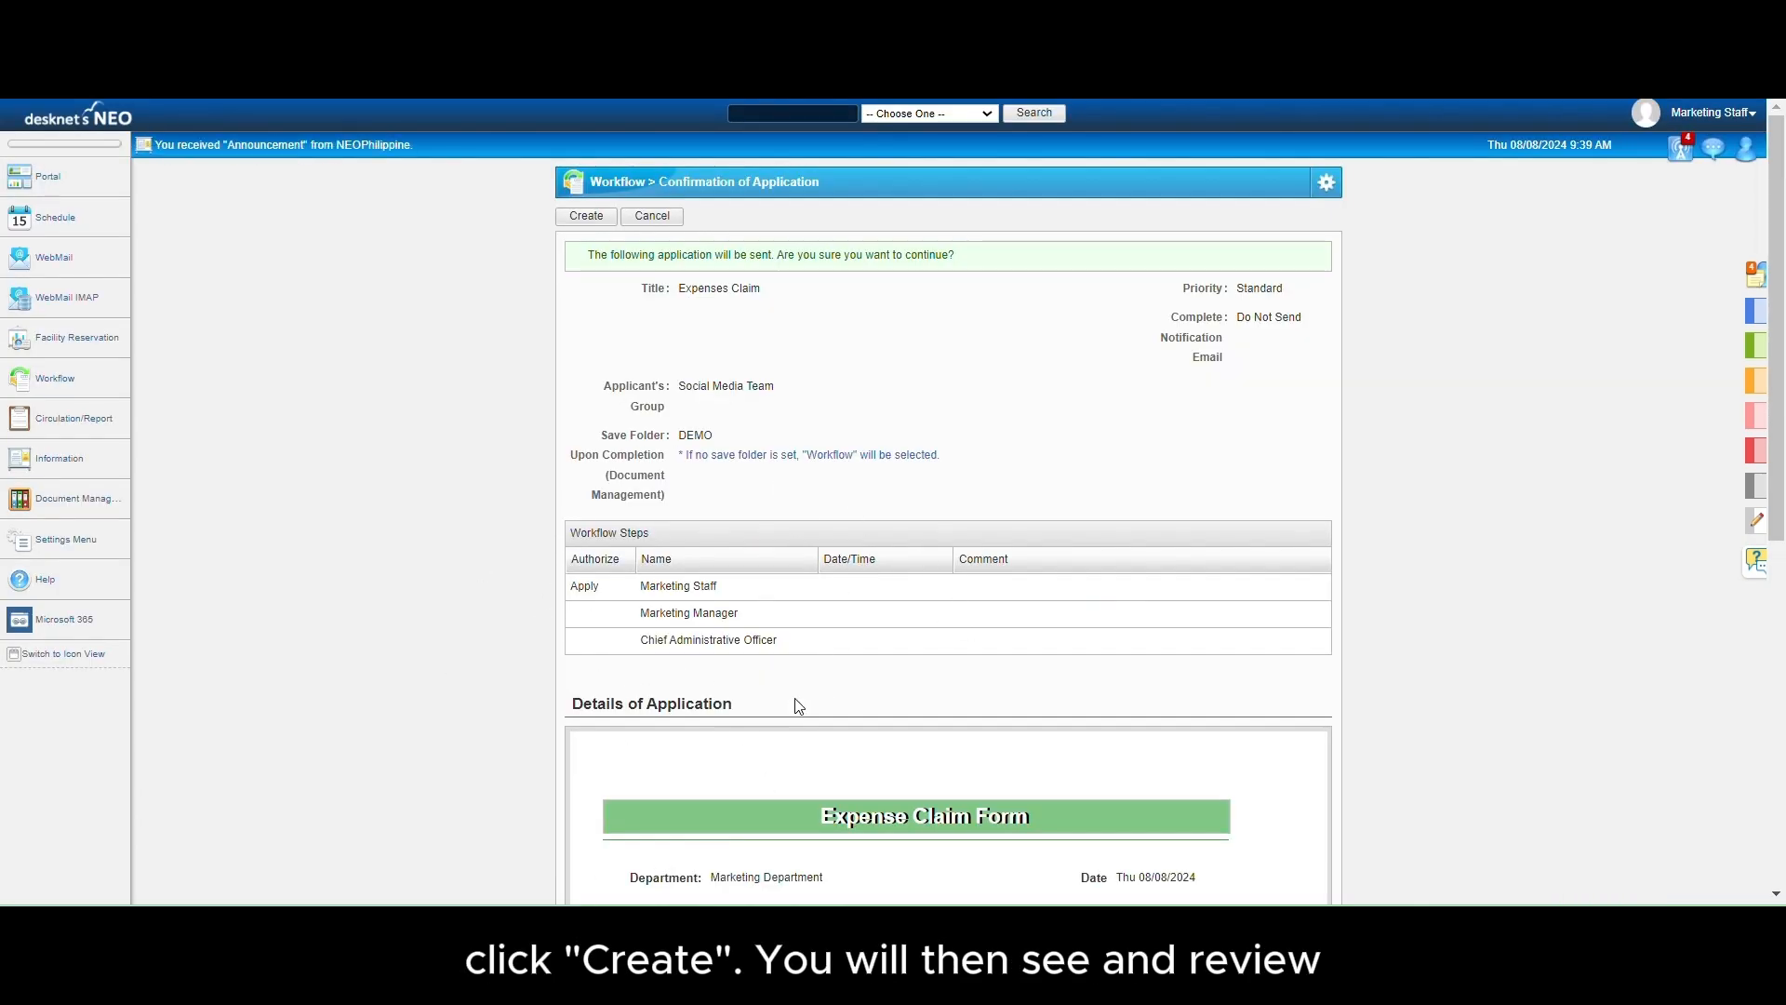
Step: Change the claim's Department to Accounting Department and bring up the confirmation page to check the approvers
click(660, 218)
click(755, 744)
click(789, 266)
click(679, 218)
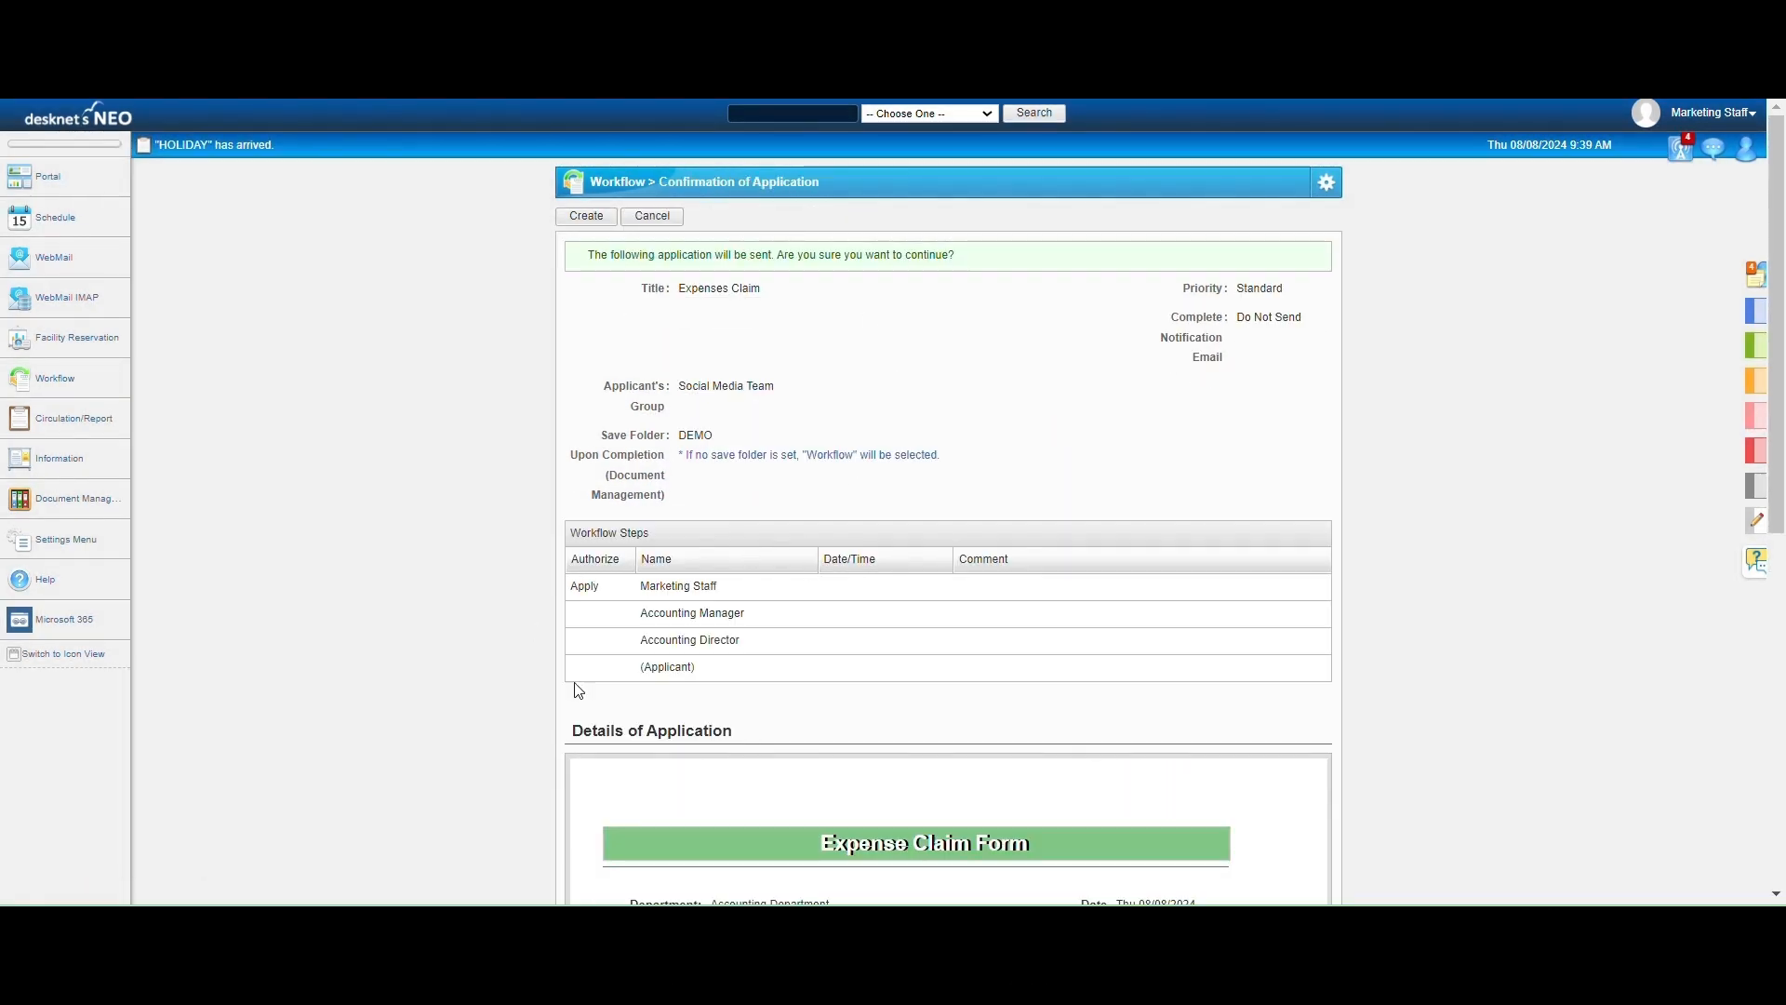
Step: Change the claim's Department to HR Department and bring up the confirmation page to check the approvers
click(653, 215)
scroll(735, 465, down, 5)
click(749, 393)
click(791, 327)
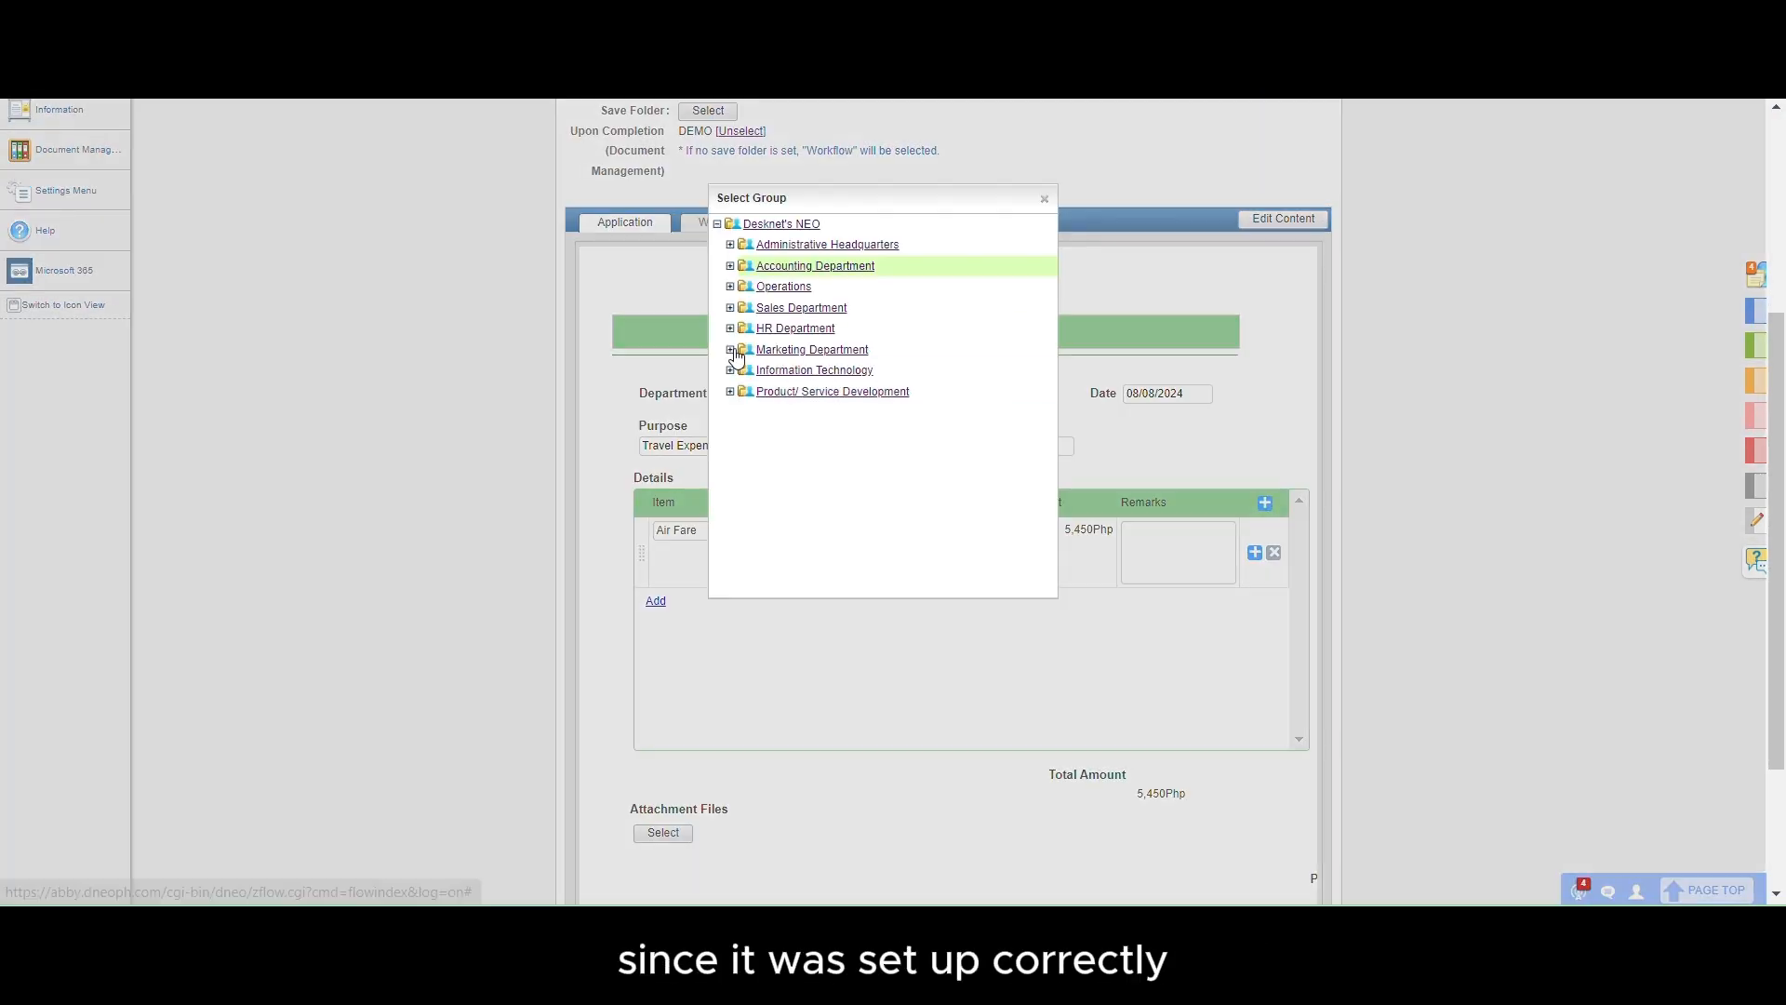
scroll(767, 310, up, 5)
click(623, 207)
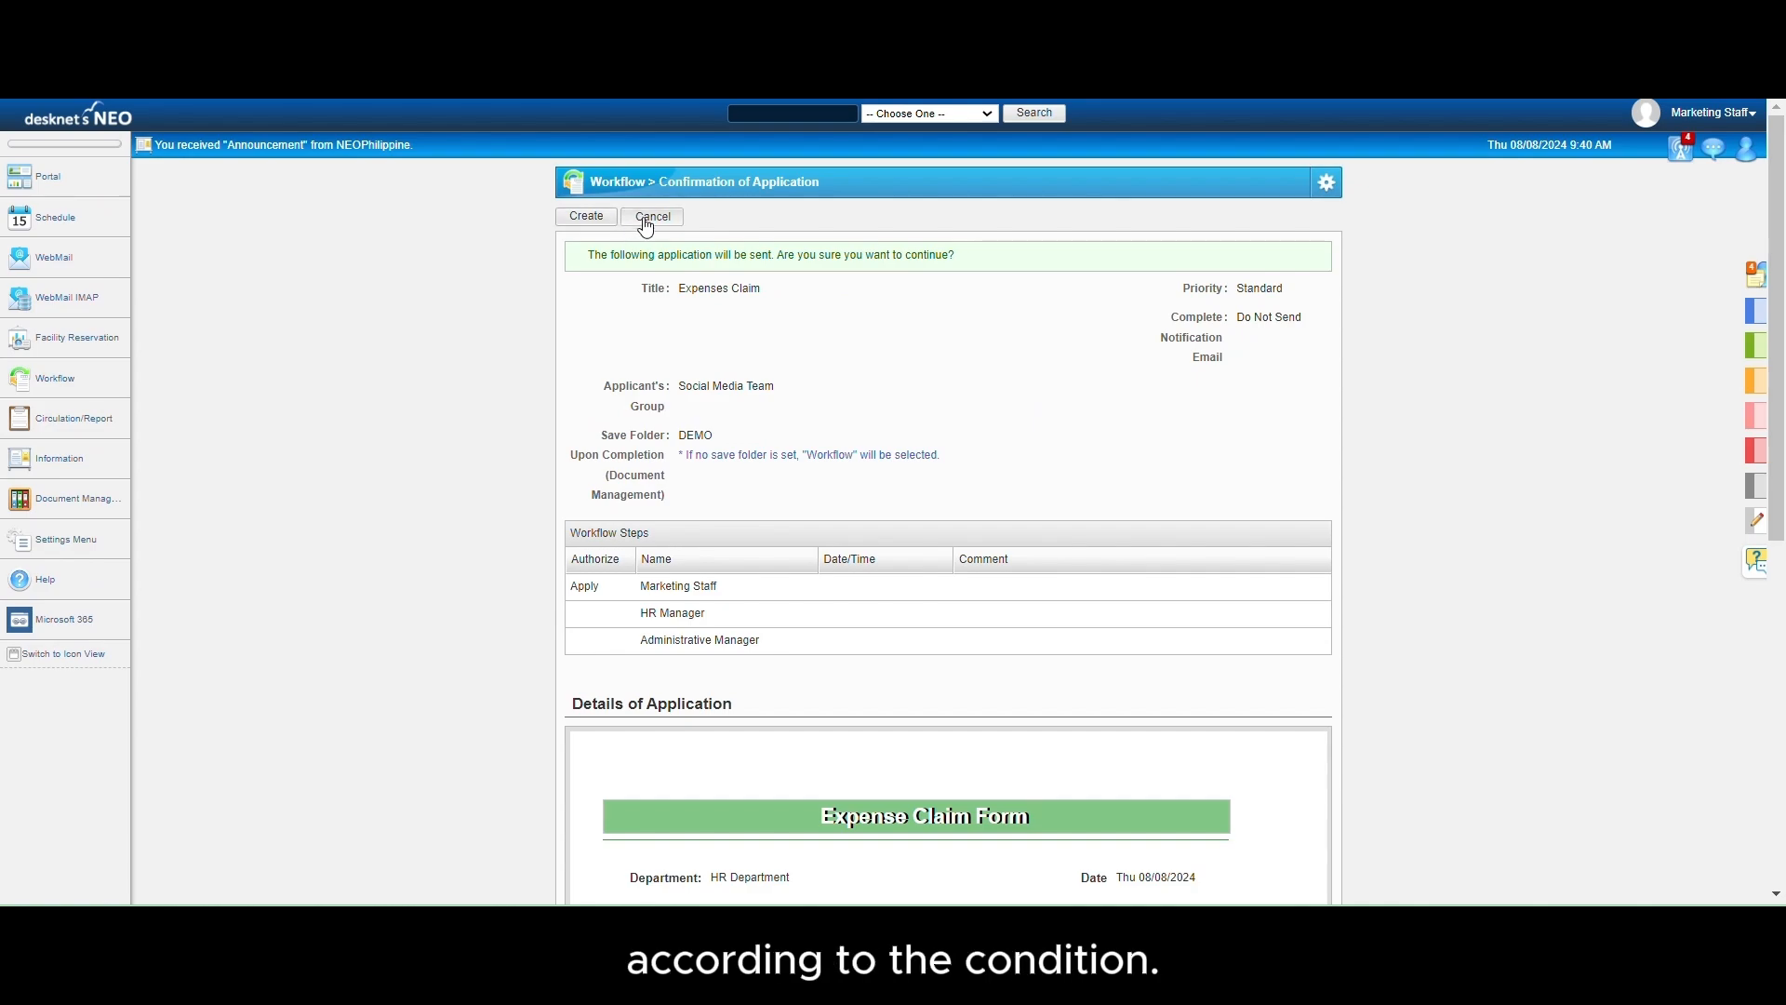
Step: Return to editing the claim and set its Department to Information Technology
click(646, 221)
scroll(710, 327, down, 4)
click(744, 395)
click(786, 370)
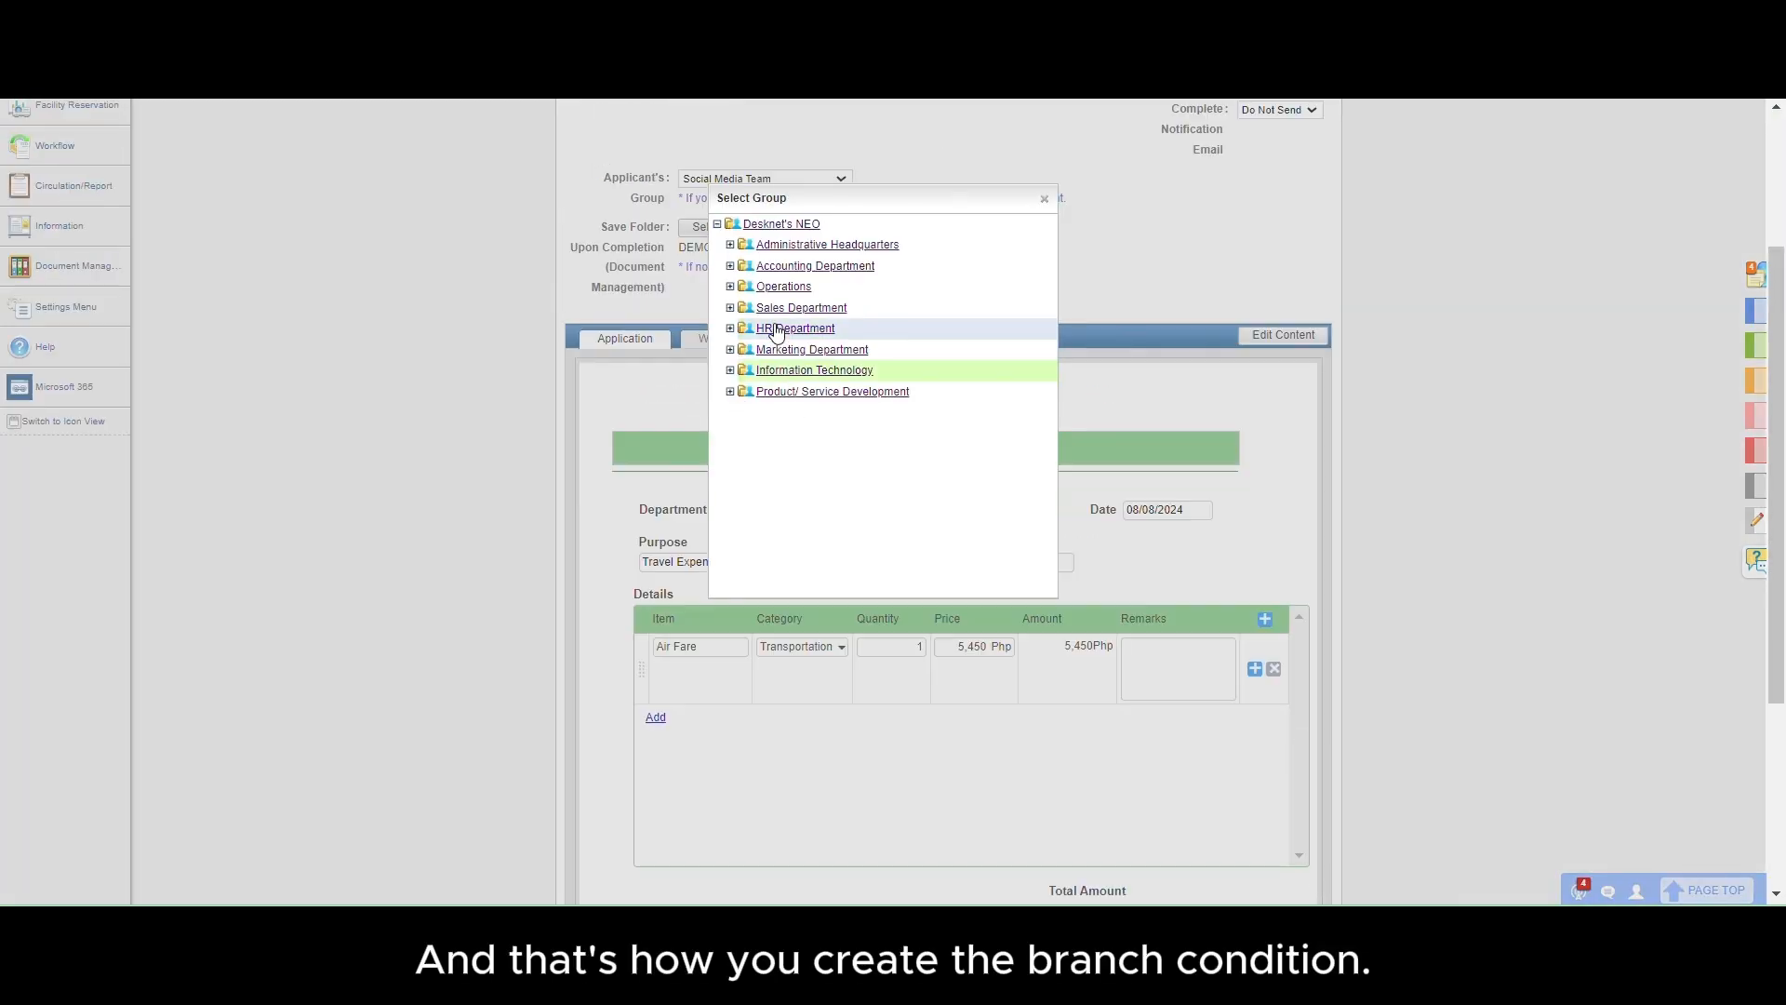
Step: Change the claim's Department to Sales Department and examine the approver groups on the confirmation page
click(768, 310)
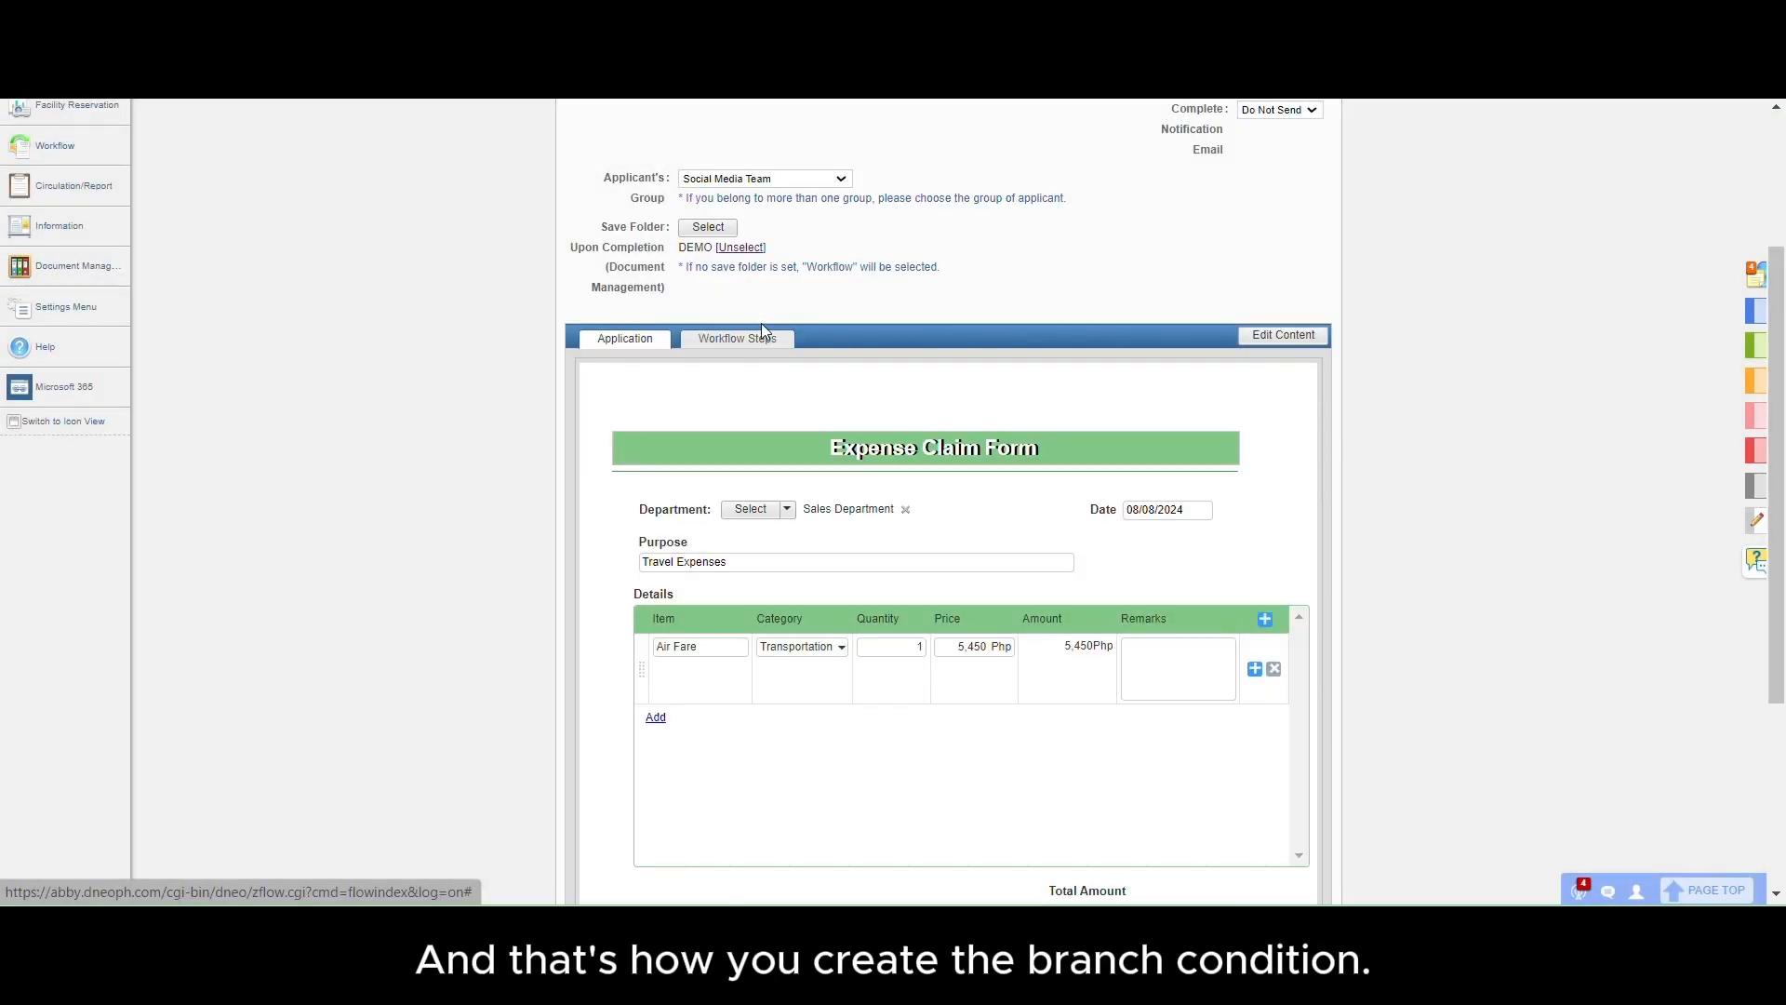
scroll(767, 310, up, 5)
click(623, 206)
scroll(961, 397, down, 5)
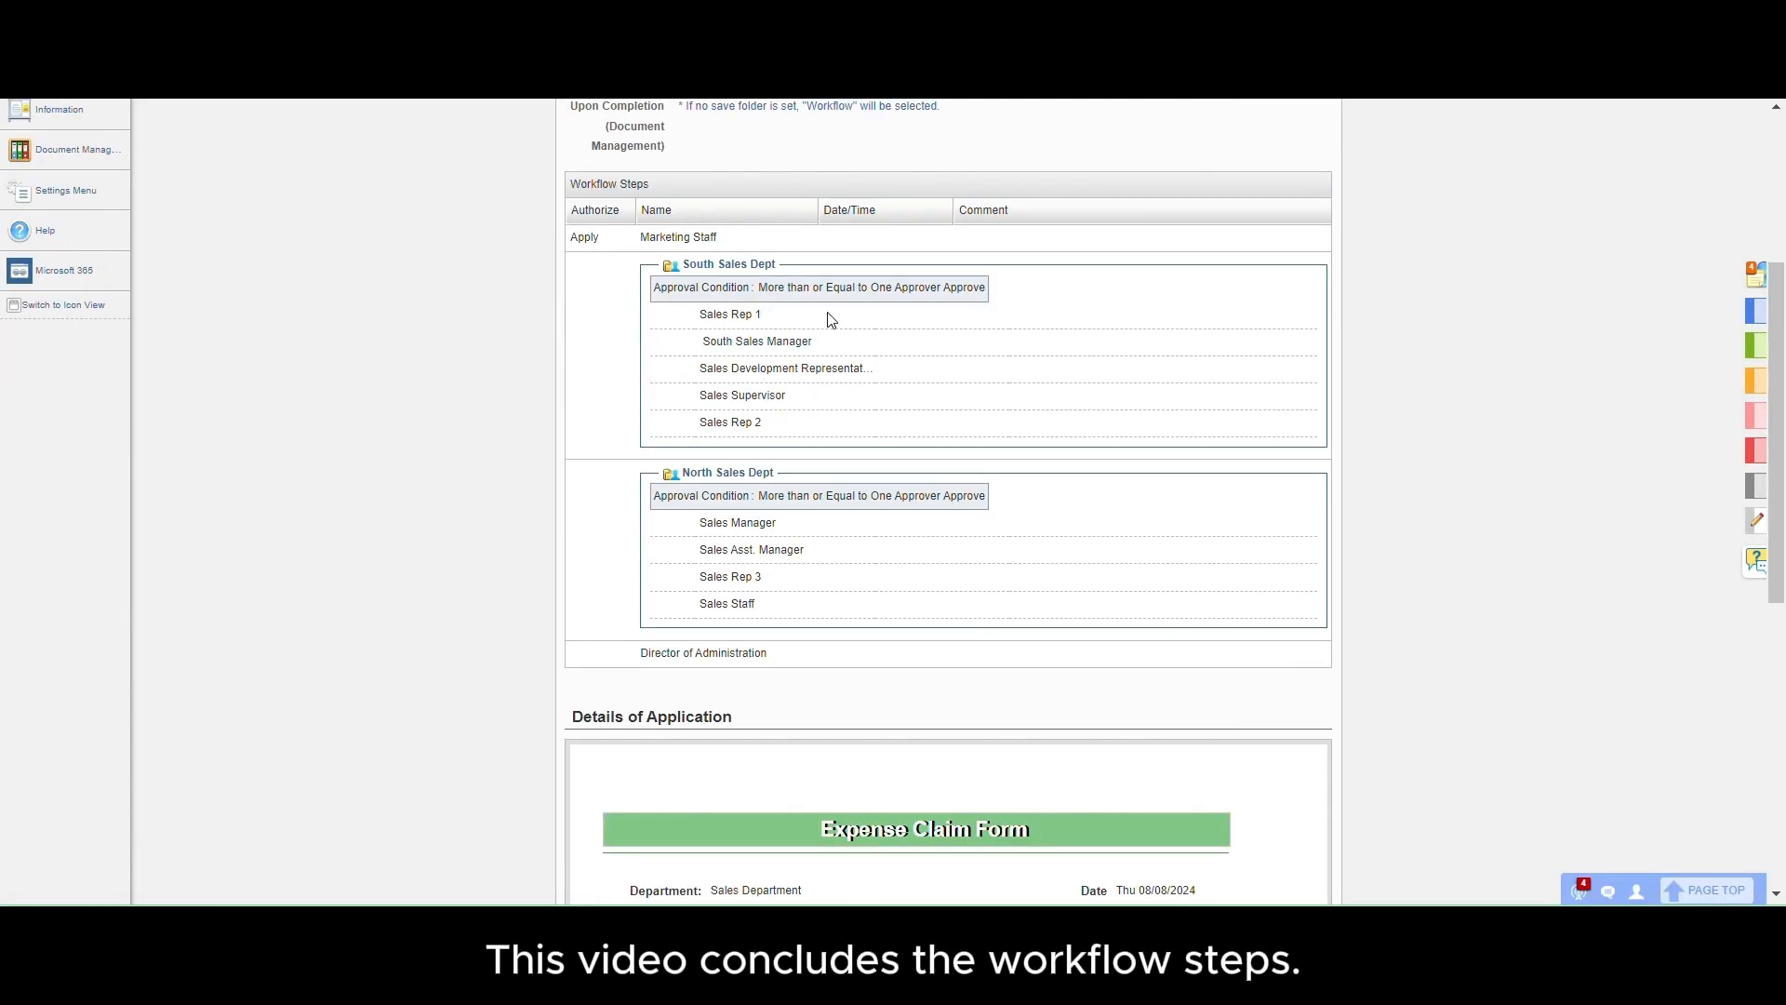